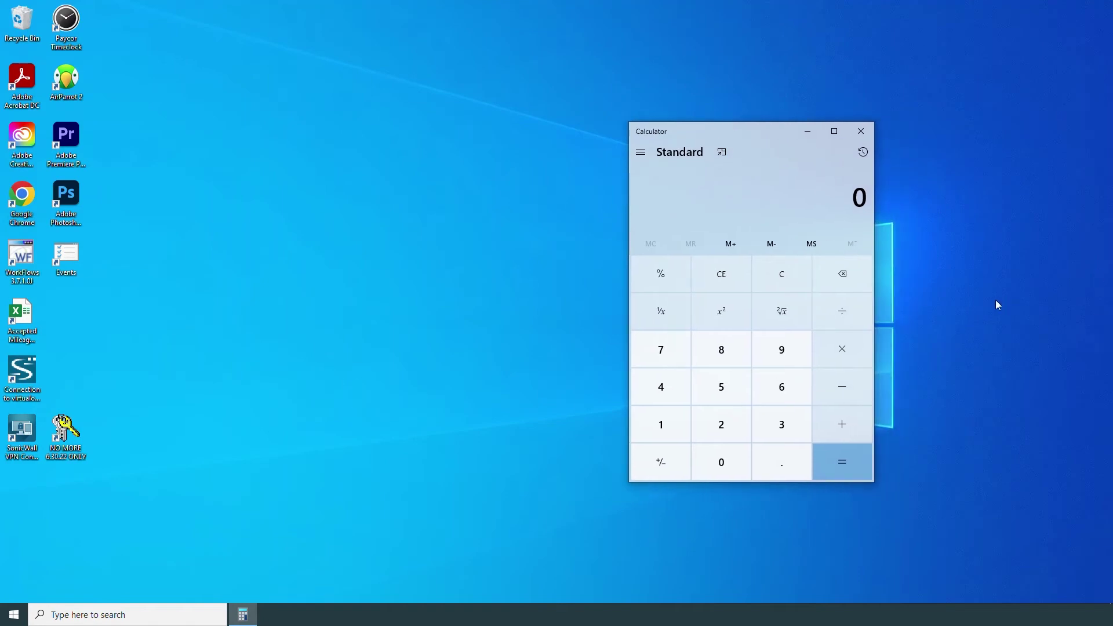
- Calculate 2 + 2 in the standard calculator and subtract 3 from the result
{"action": "left_click", "coordinate": [722, 424]}
{"action": "left_click", "coordinate": [835, 423]}
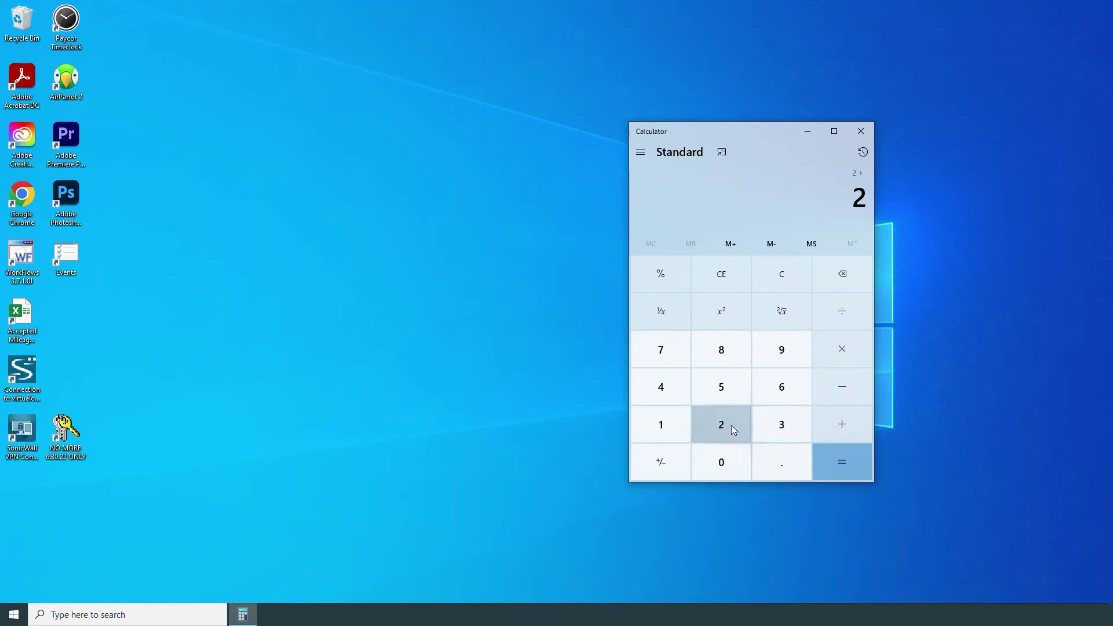
{"action": "left_click", "coordinate": [846, 464]}
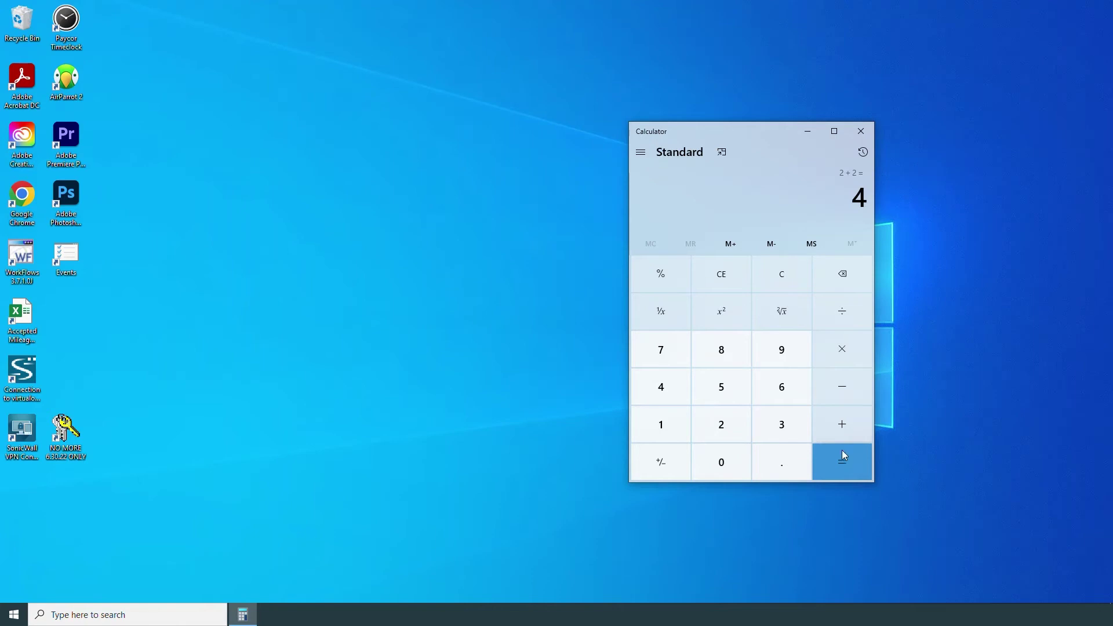
{"action": "left_click", "coordinate": [842, 393]}
{"action": "left_click", "coordinate": [780, 428]}
{"action": "left_click", "coordinate": [842, 463]}
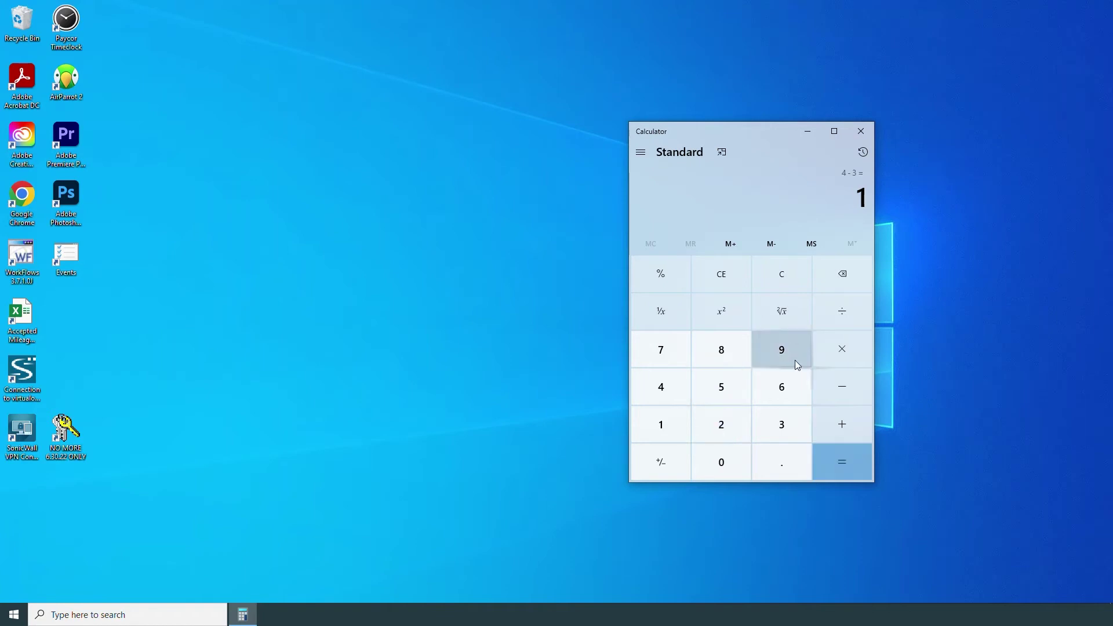
- Multiply the current result by 9
{"action": "left_click", "coordinate": [822, 350]}
{"action": "left_click", "coordinate": [780, 353]}
{"action": "left_click", "coordinate": [843, 455]}
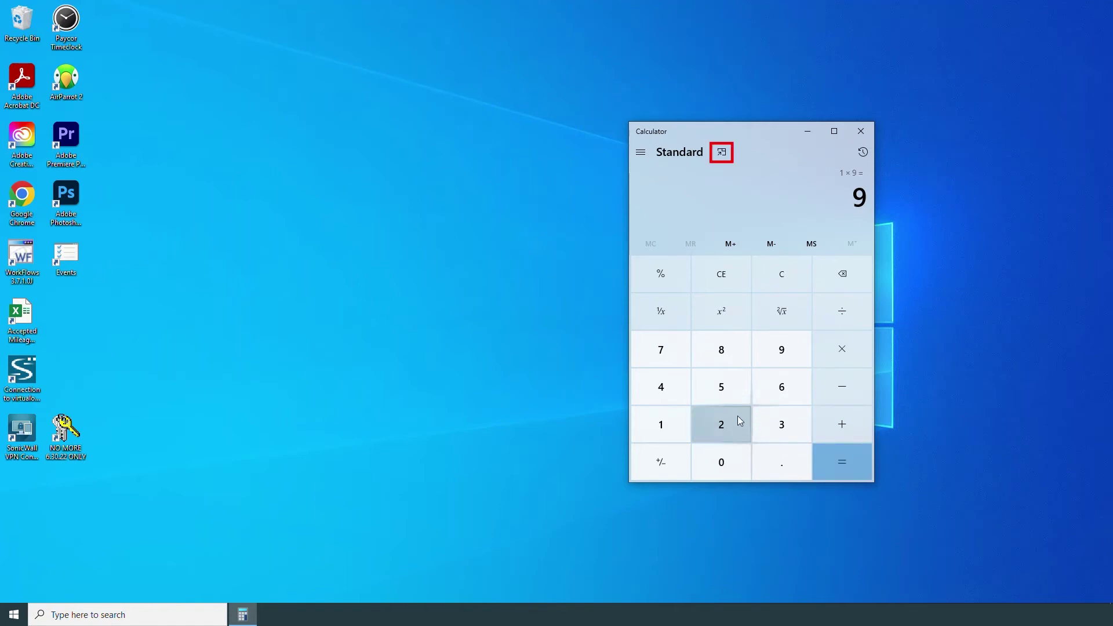
- Keep the calculator on top of other windows and calculate 4 + 5 over the library website
{"action": "left_click", "coordinate": [722, 153]}
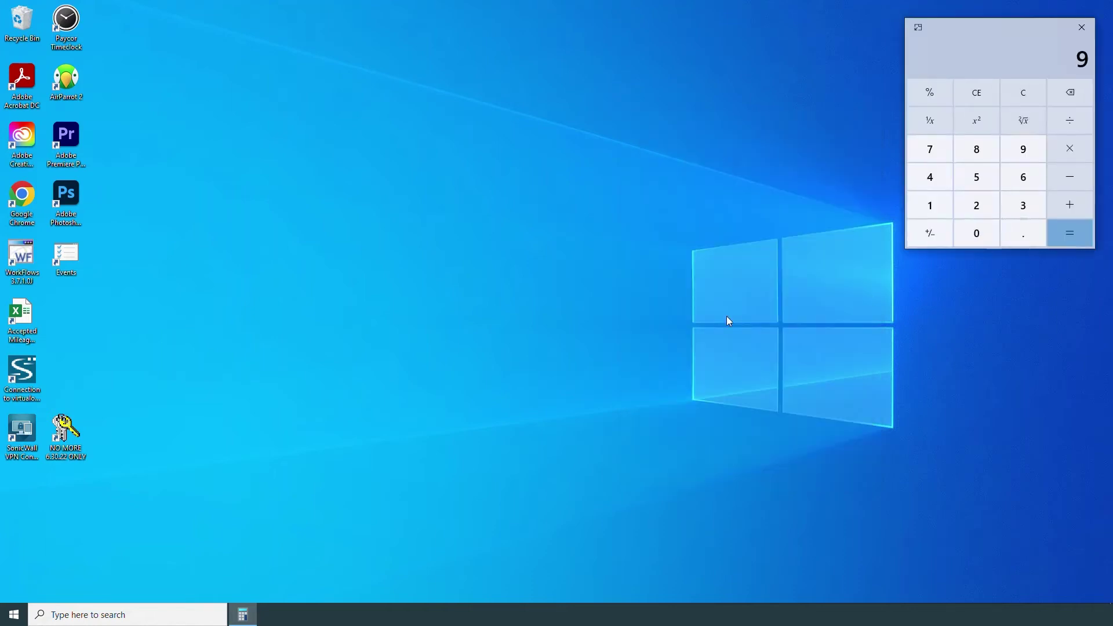
{"action": "left_click", "coordinate": [744, 265]}
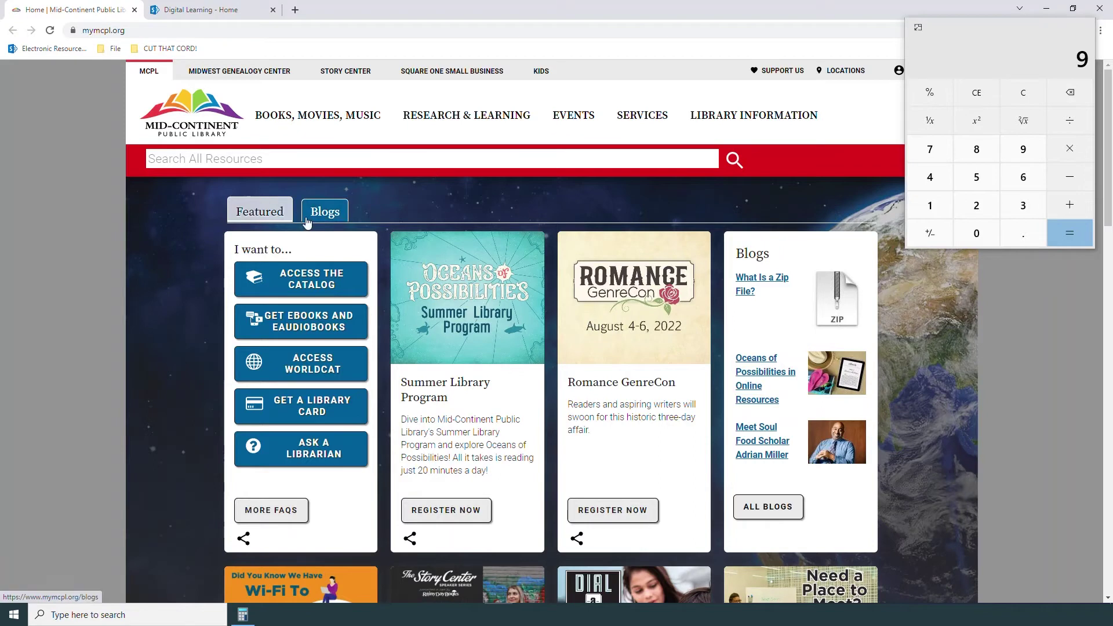
{"action": "scroll", "coordinate": [451, 196], "scroll_direction": "down", "scroll_amount": 2}
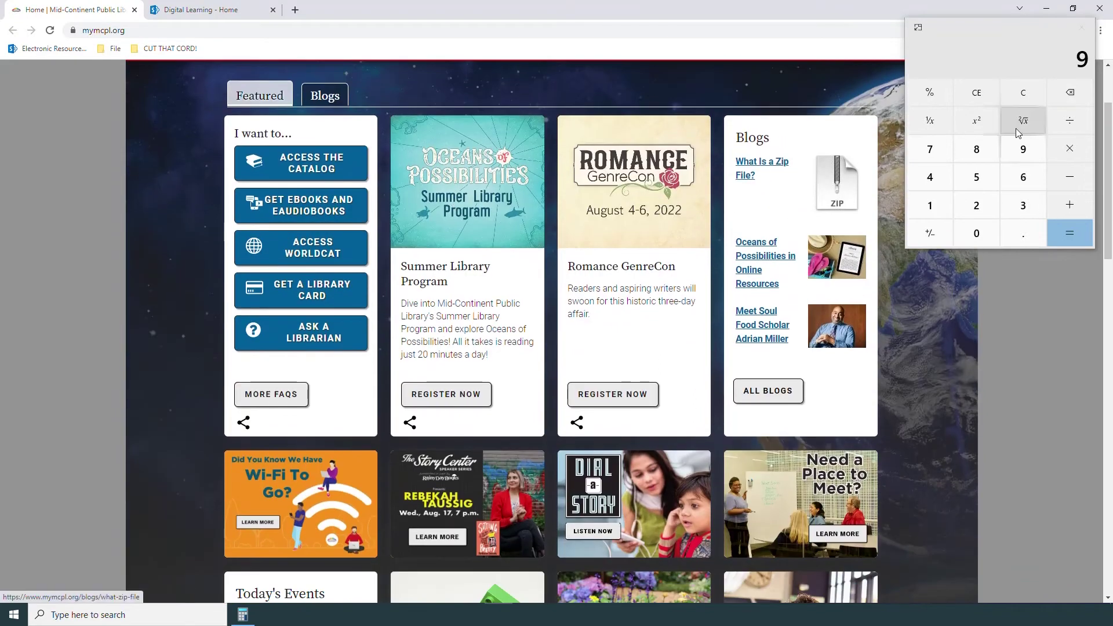
{"action": "left_click", "coordinate": [935, 172]}
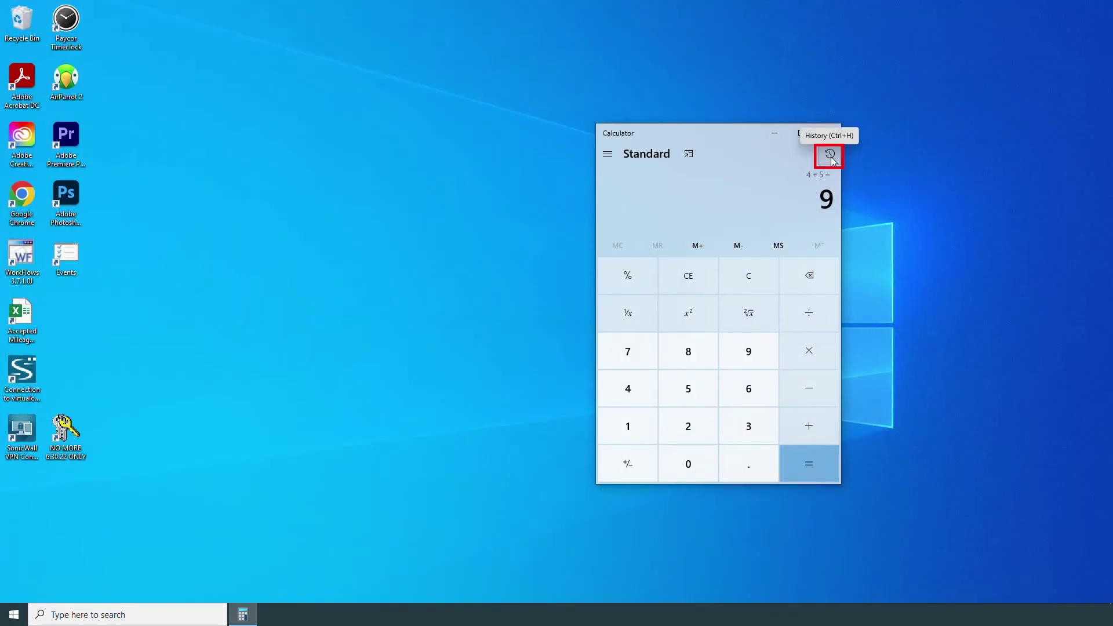
- Review the list of past calculations in the history and return to the keypad
{"action": "left_click", "coordinate": [830, 156]}
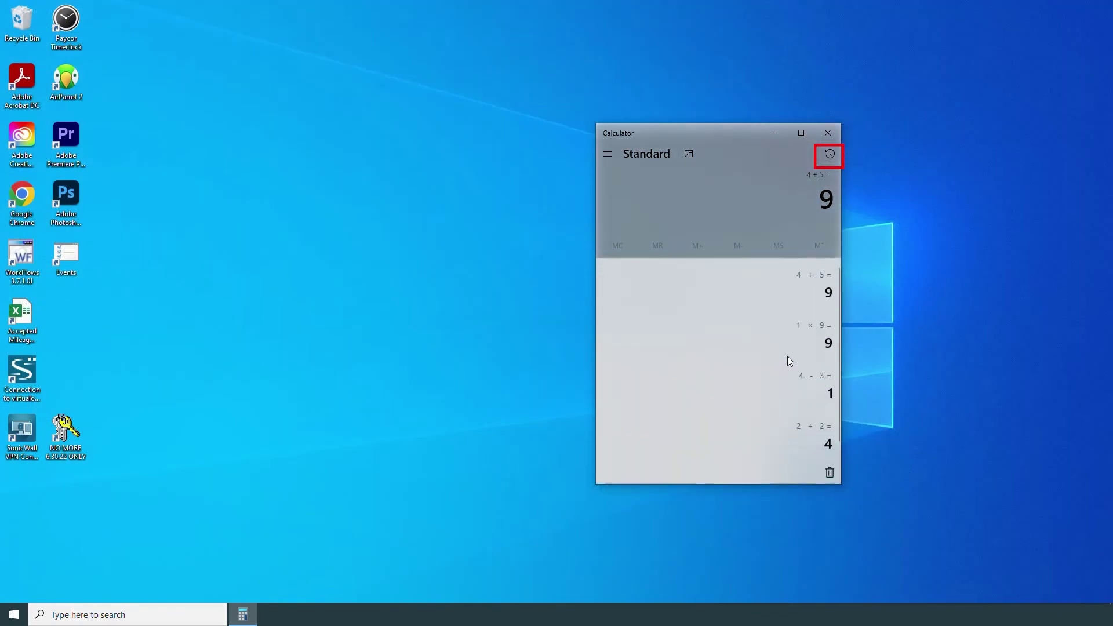
{"action": "scroll", "coordinate": [728, 347], "scroll_direction": "down", "scroll_amount": 1}
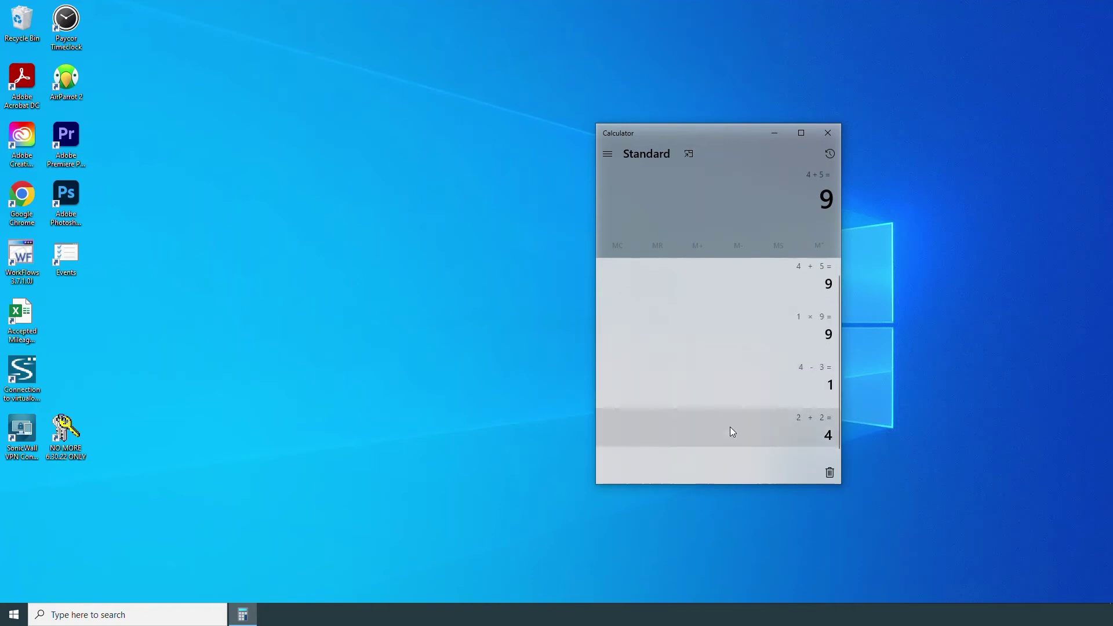
{"action": "scroll", "coordinate": [730, 406], "scroll_direction": "up", "scroll_amount": 1}
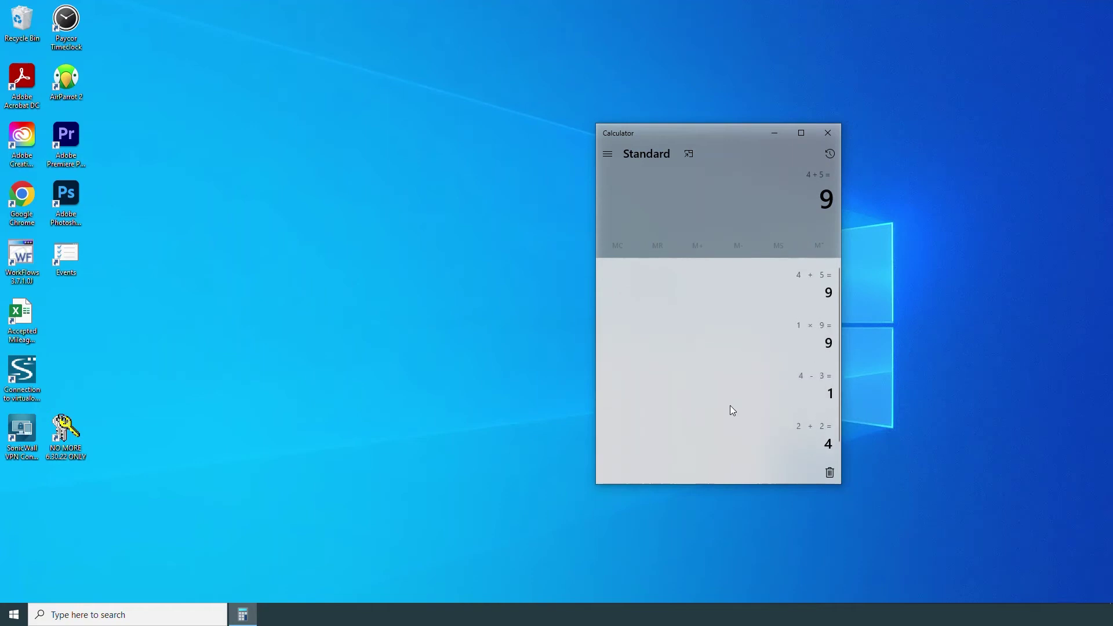
{"action": "left_click", "coordinate": [738, 207]}
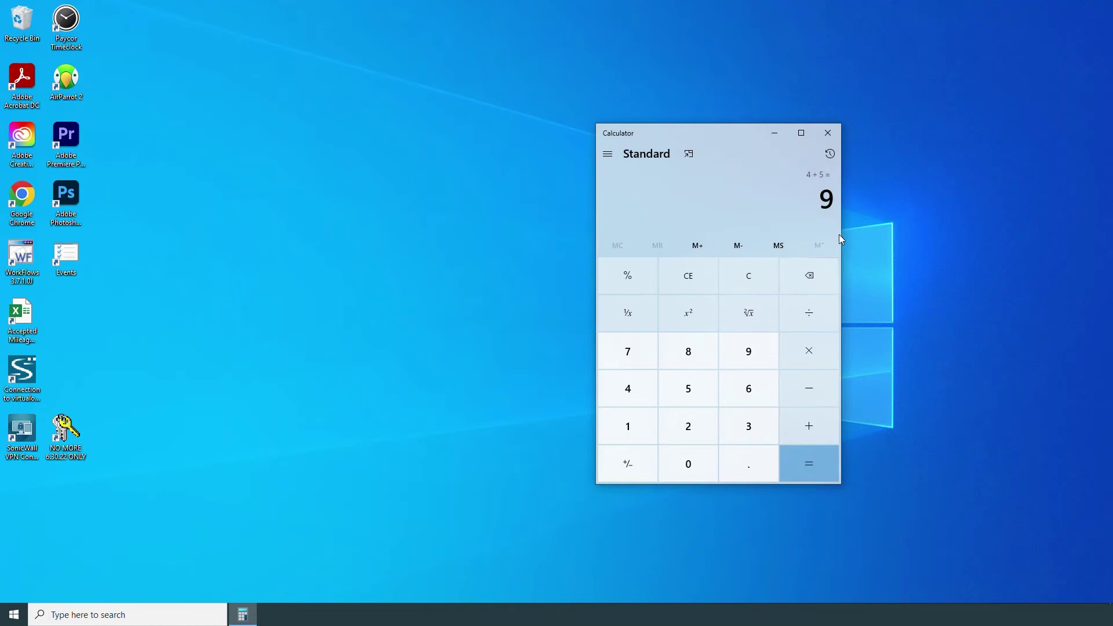
- Widen the calculator window until the history shows beside the keypad, and move it further left on the desktop
{"action": "left_click_drag", "start_coordinate": [841, 236], "coordinate": [937, 238]}
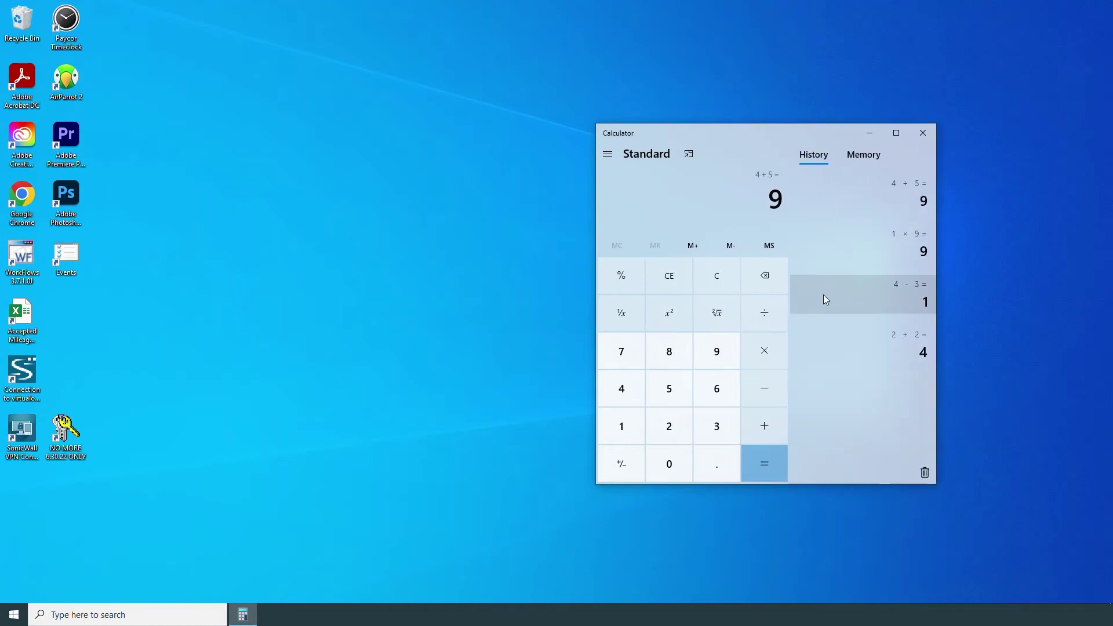
{"action": "left_click", "coordinate": [882, 554]}
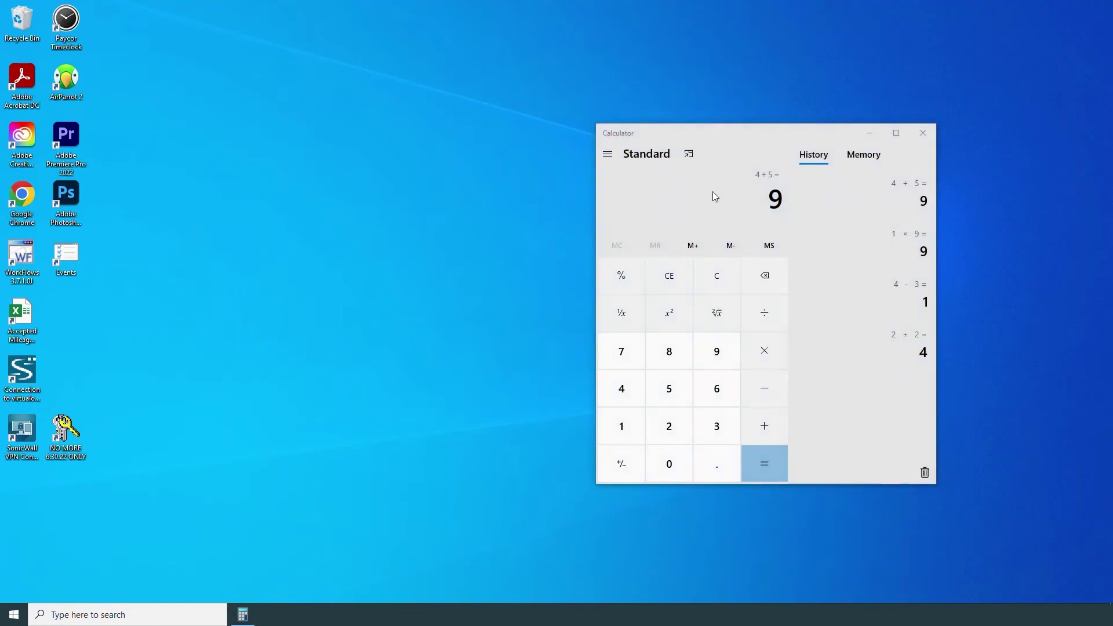
{"action": "left_click_drag", "start_coordinate": [738, 130], "coordinate": [665, 128]}
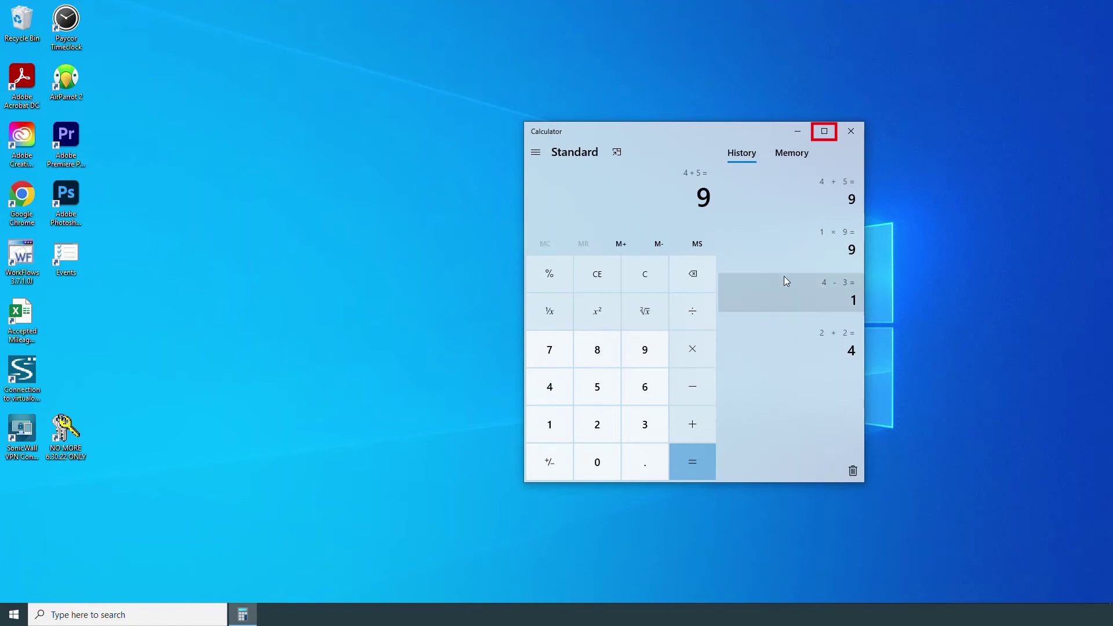
- Maximize the calculator window and clear both the calculation history and the displayed result
{"action": "left_click", "coordinate": [832, 132]}
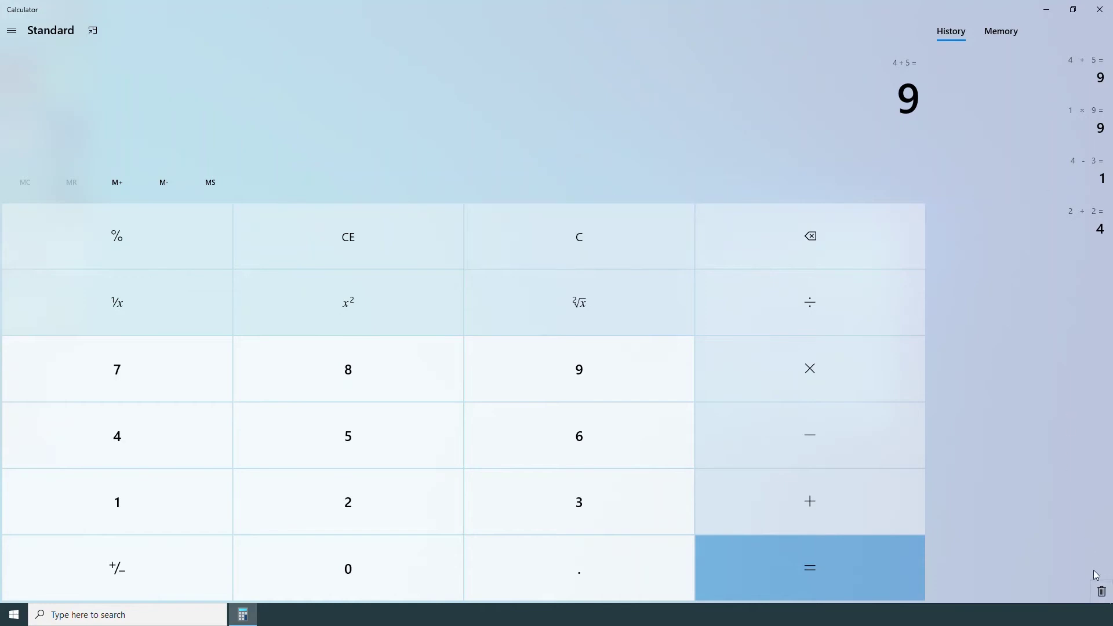
{"action": "left_click", "coordinate": [1103, 593]}
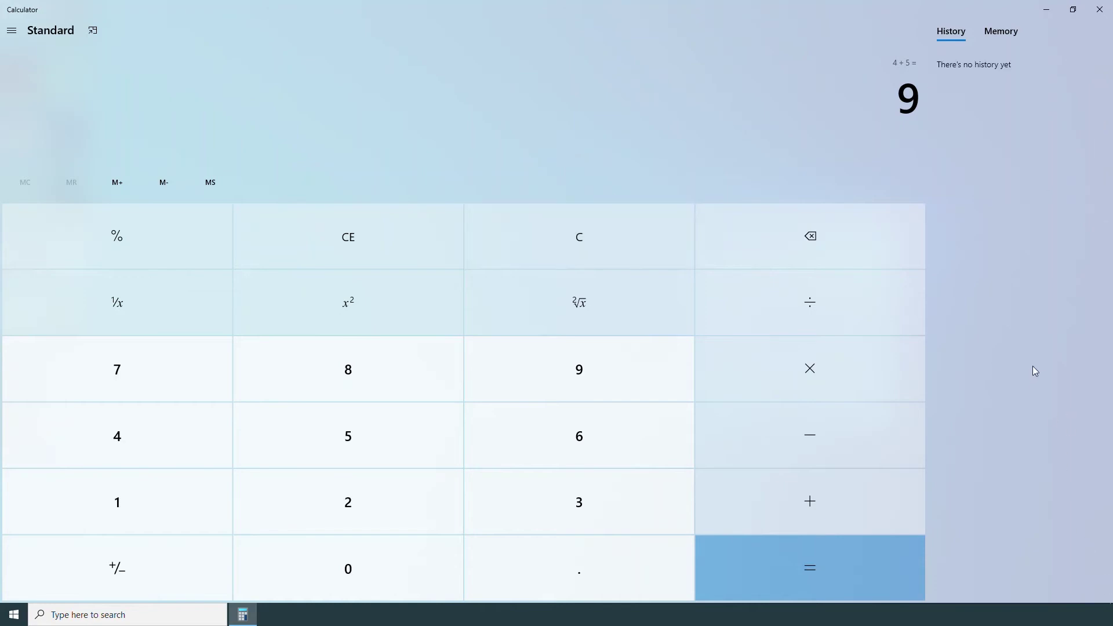
{"action": "left_click", "coordinate": [611, 241]}
- Switch the calculator to Scientific mode and calculate 5 - 8
{"action": "left_click", "coordinate": [11, 30]}
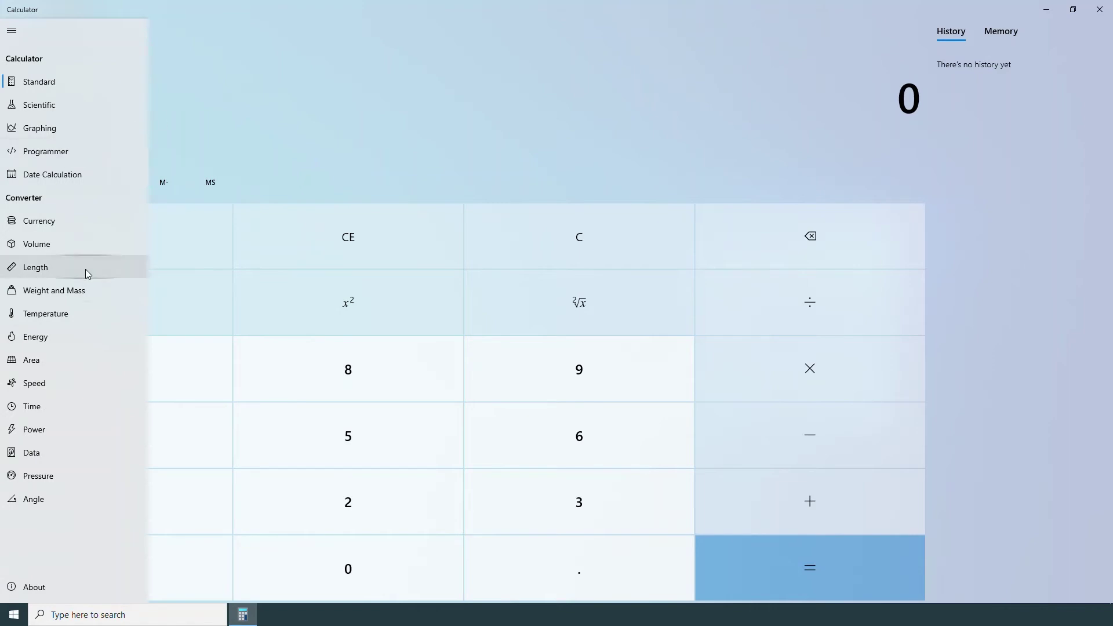
{"action": "left_click", "coordinate": [101, 106]}
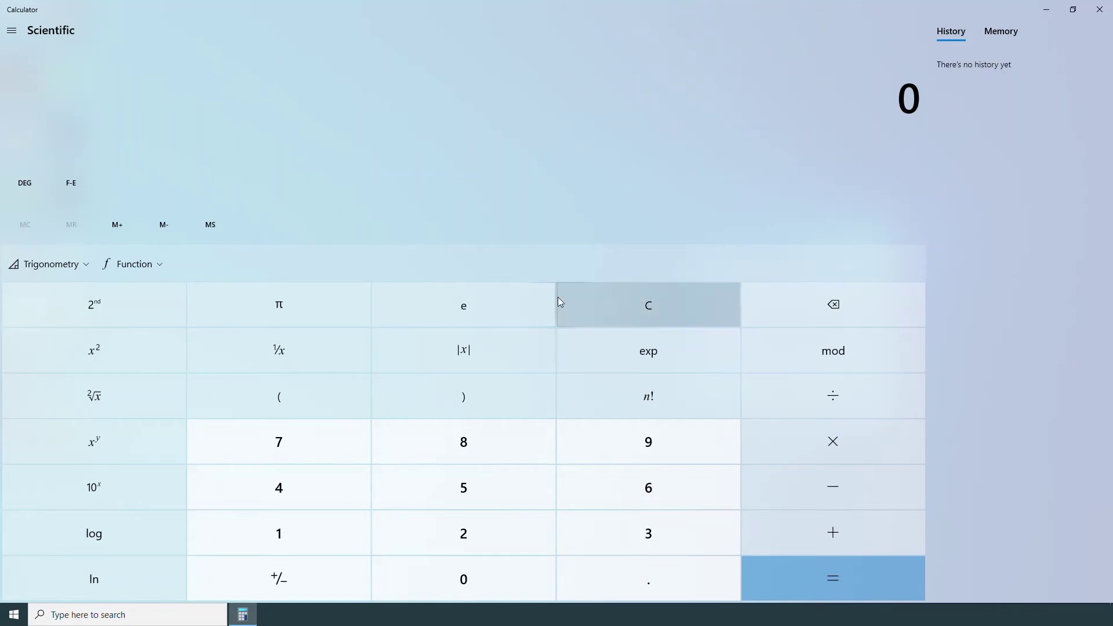
{"action": "left_click", "coordinate": [795, 587]}
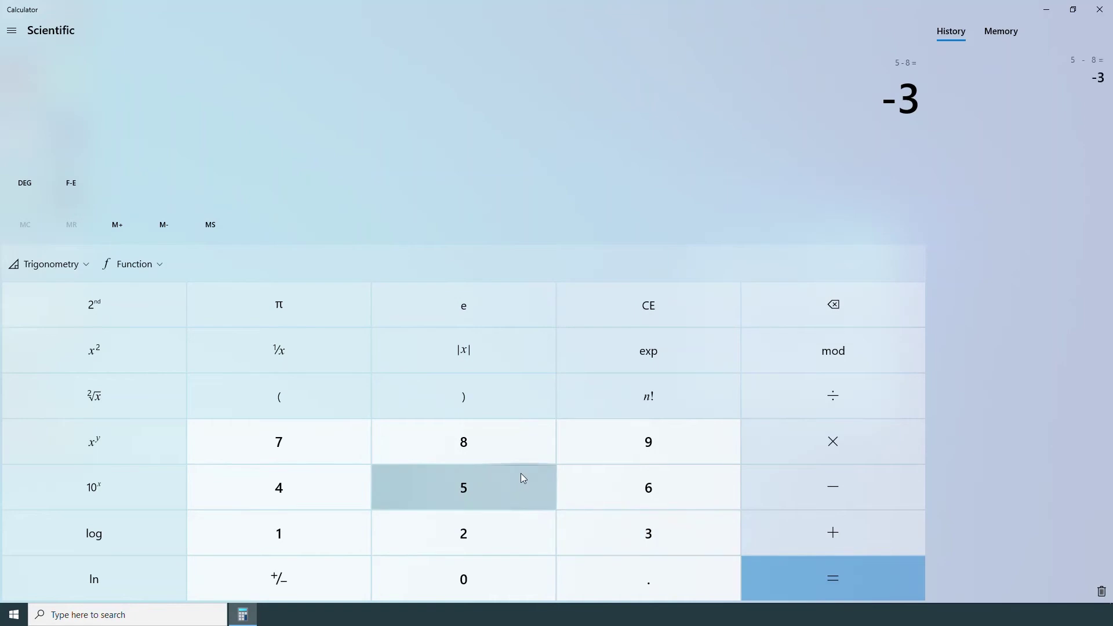
- Take the absolute value of the current result, square it and take the square root
{"action": "left_click", "coordinate": [510, 360]}
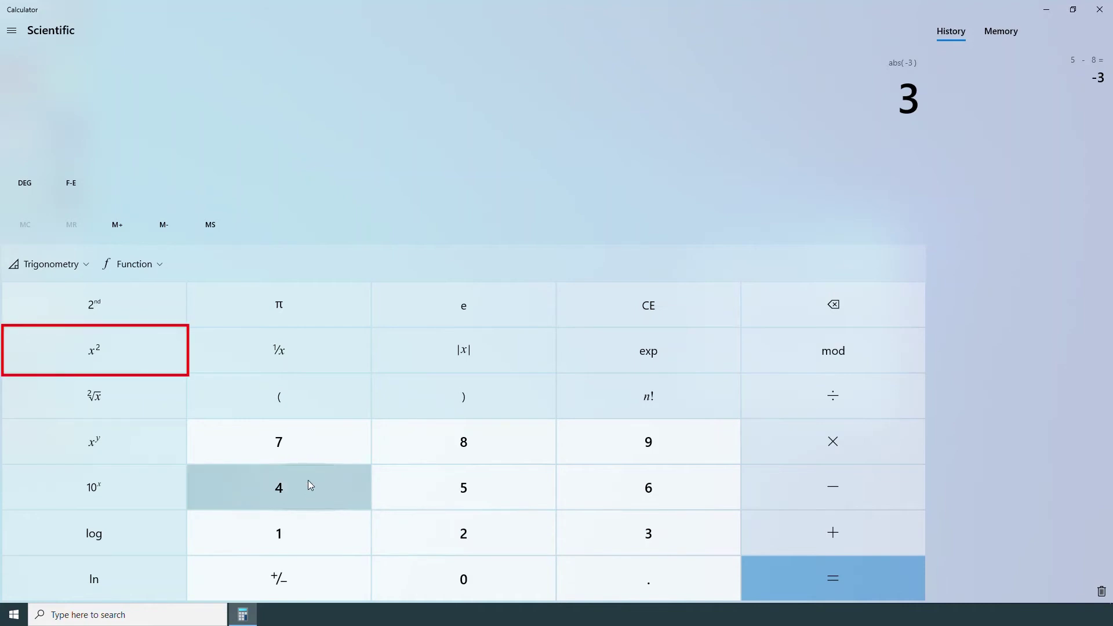
{"action": "left_click", "coordinate": [139, 351]}
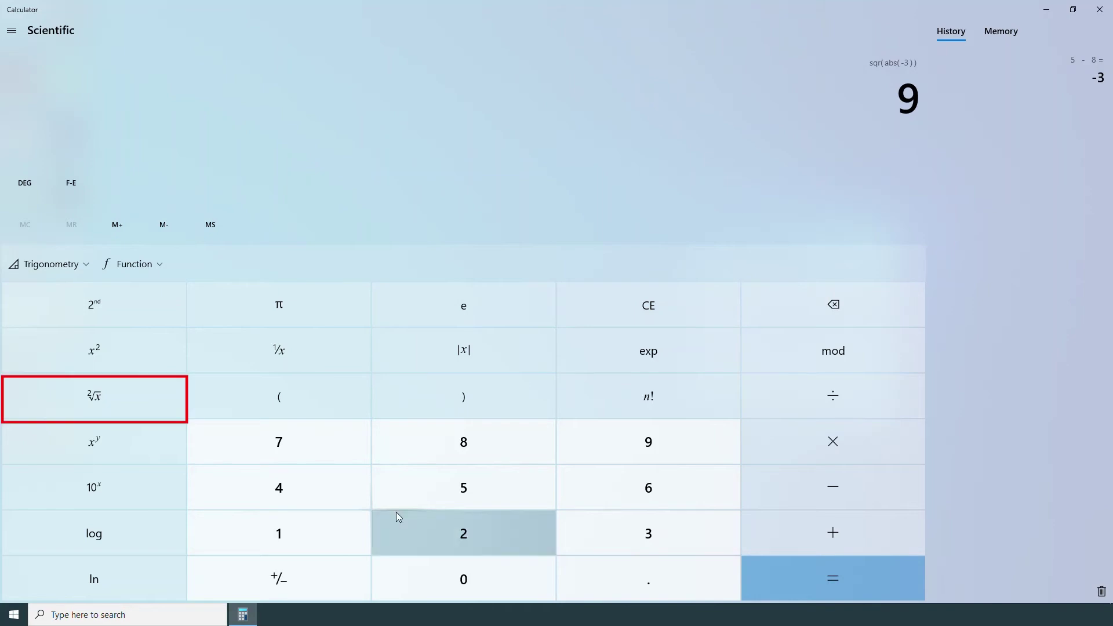
{"action": "left_click", "coordinate": [157, 397]}
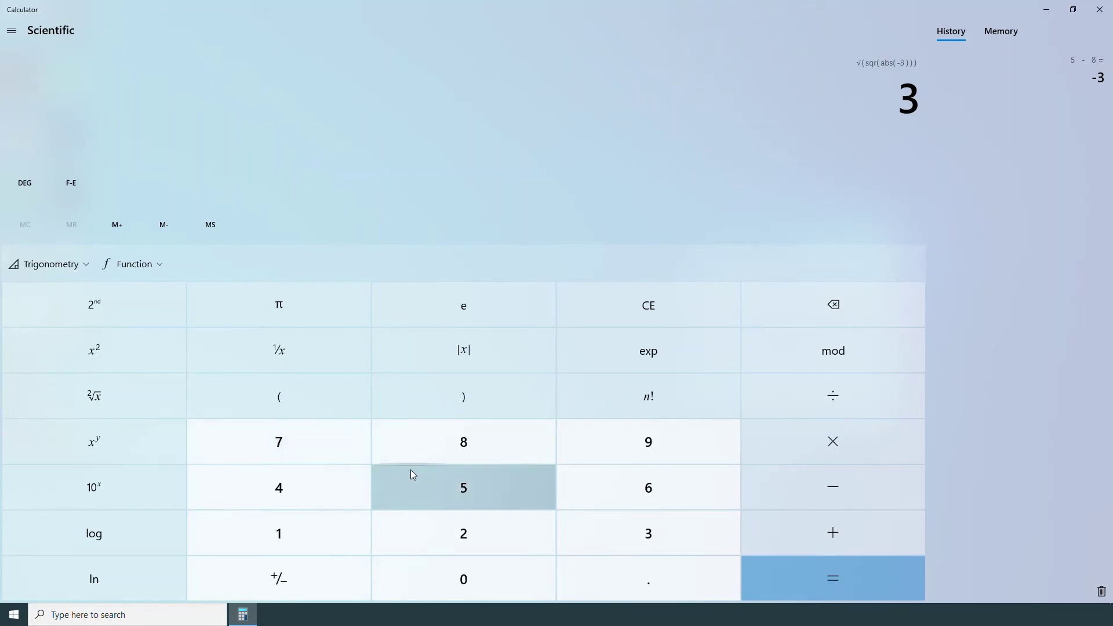
- Clear the current entry and enter the pi constant
{"action": "left_click", "coordinate": [684, 308]}
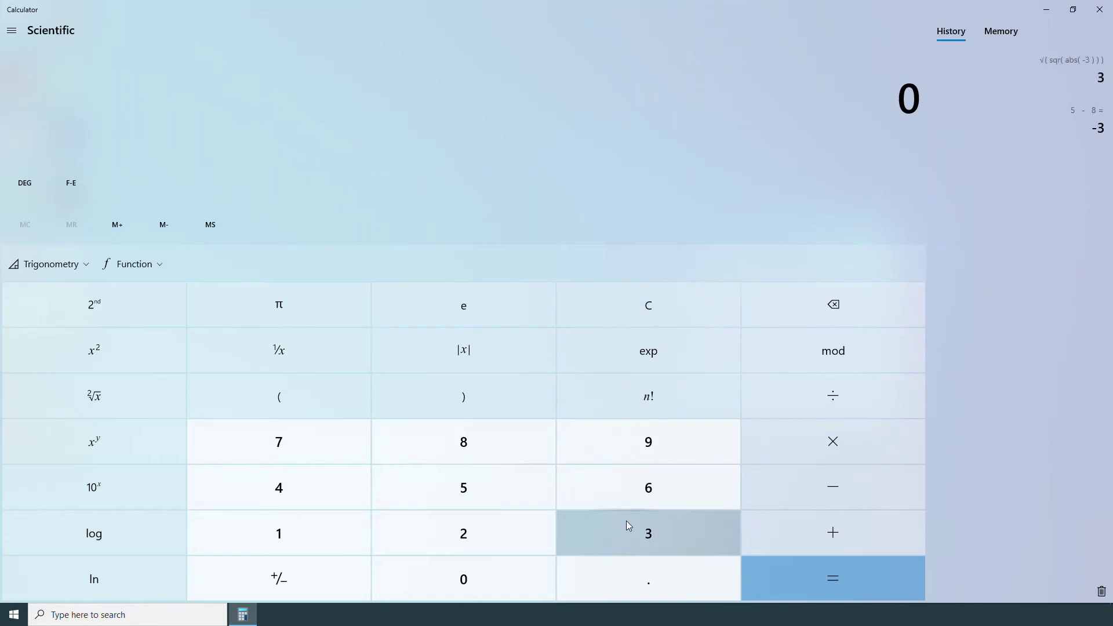
{"action": "left_click", "coordinate": [323, 300]}
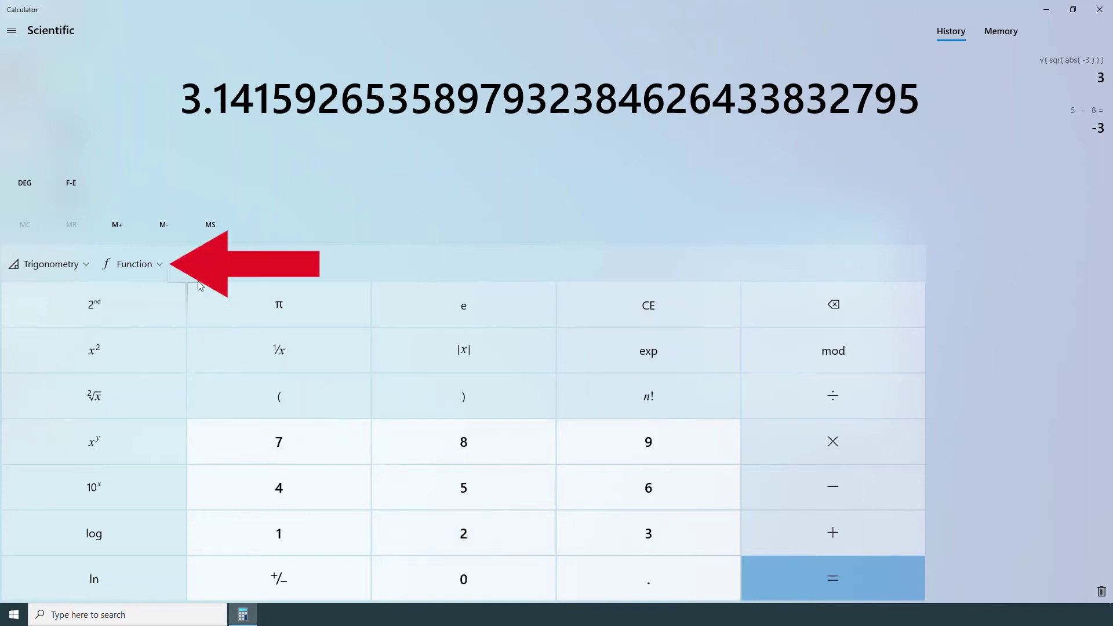
- Examine the available operations under Function and Trigonometry in the scientific calculator
{"action": "left_click", "coordinate": [166, 269]}
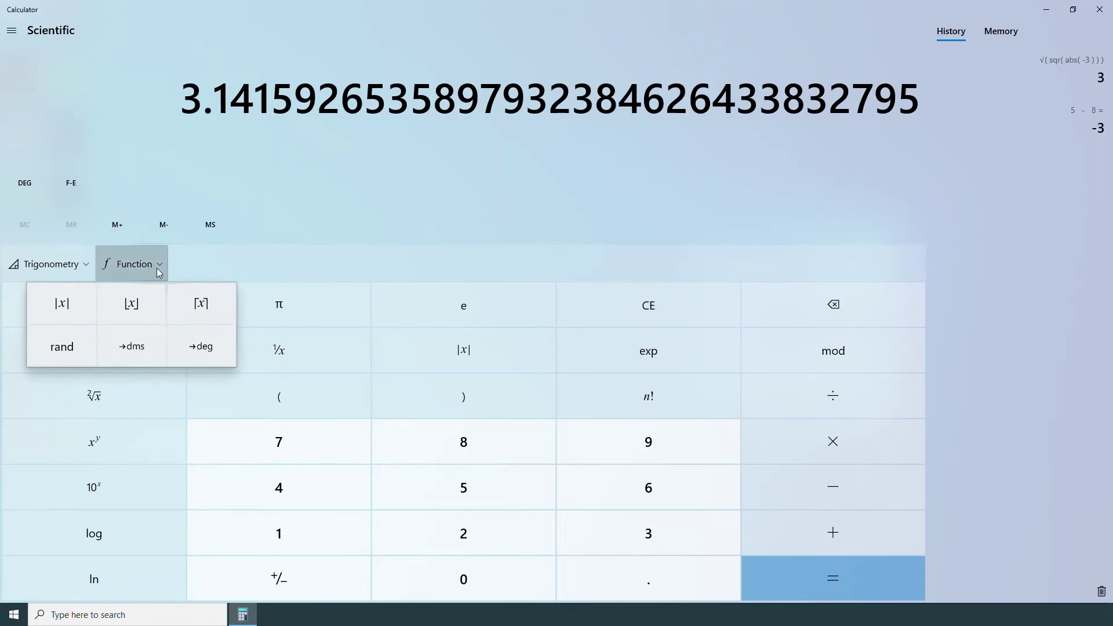
{"action": "left_click", "coordinate": [82, 264]}
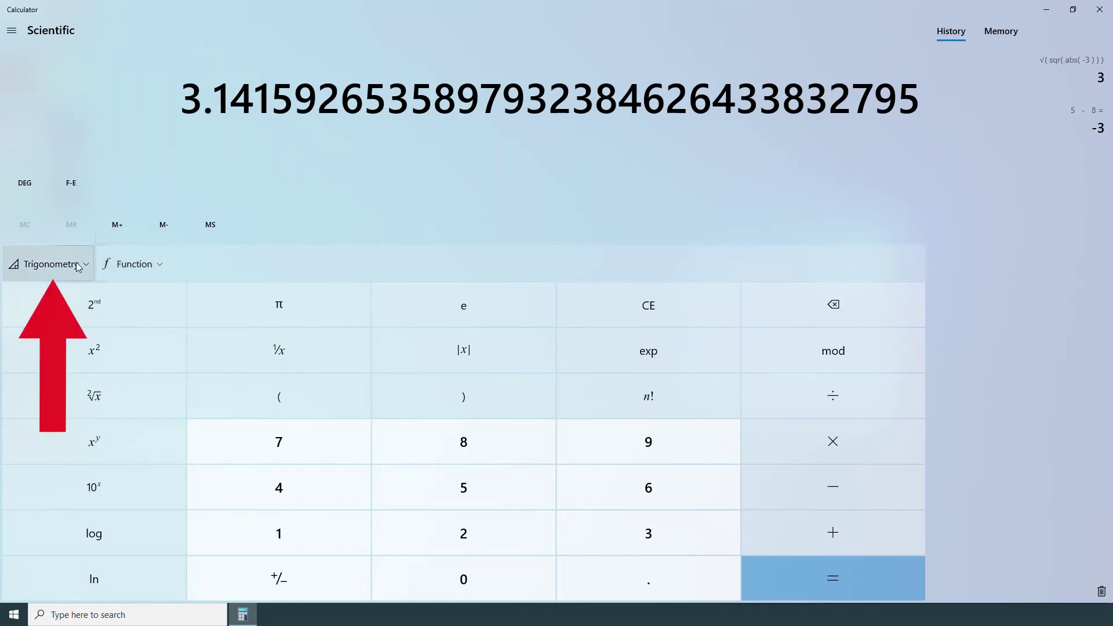
{"action": "left_click", "coordinate": [90, 264]}
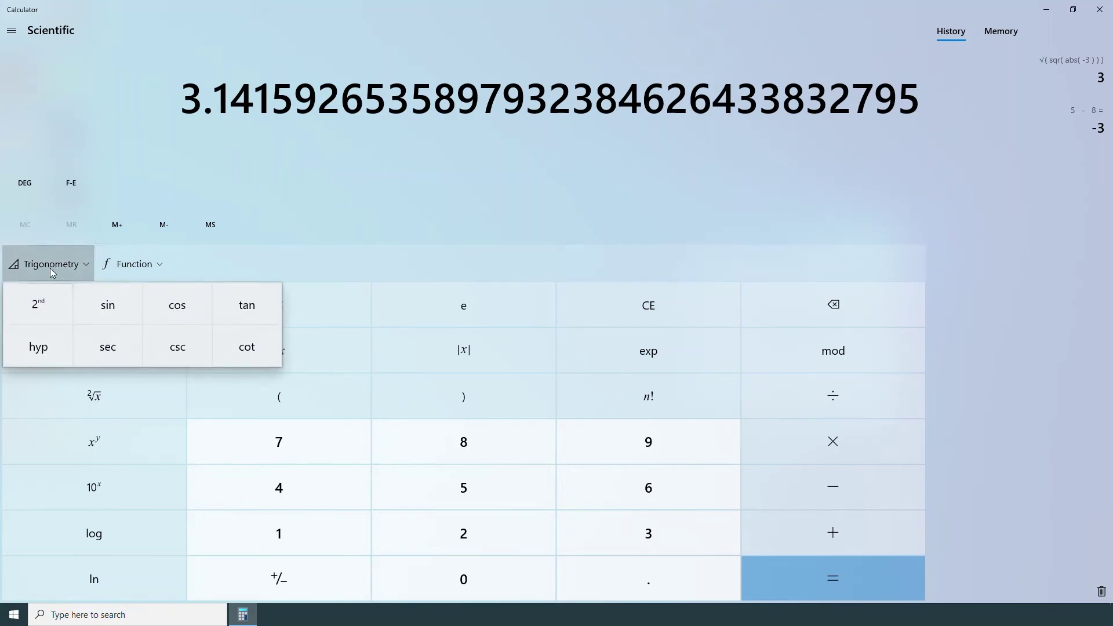
{"action": "left_click", "coordinate": [354, 272]}
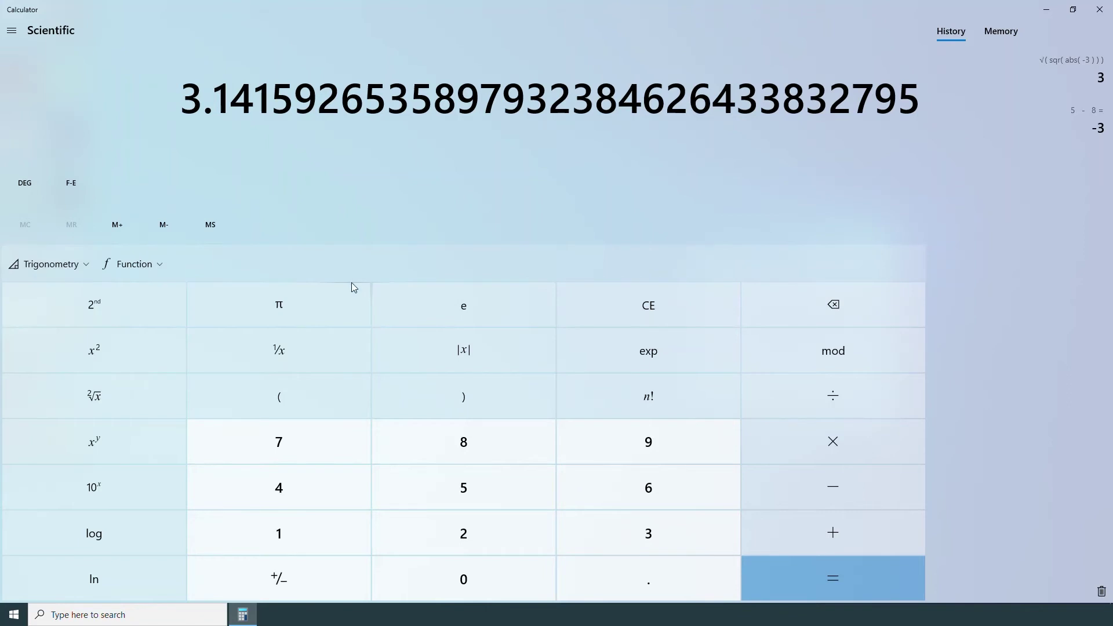
- Clear the displayed value and switch the calculator to Graphing mode
{"action": "key", "text": "Escape"}
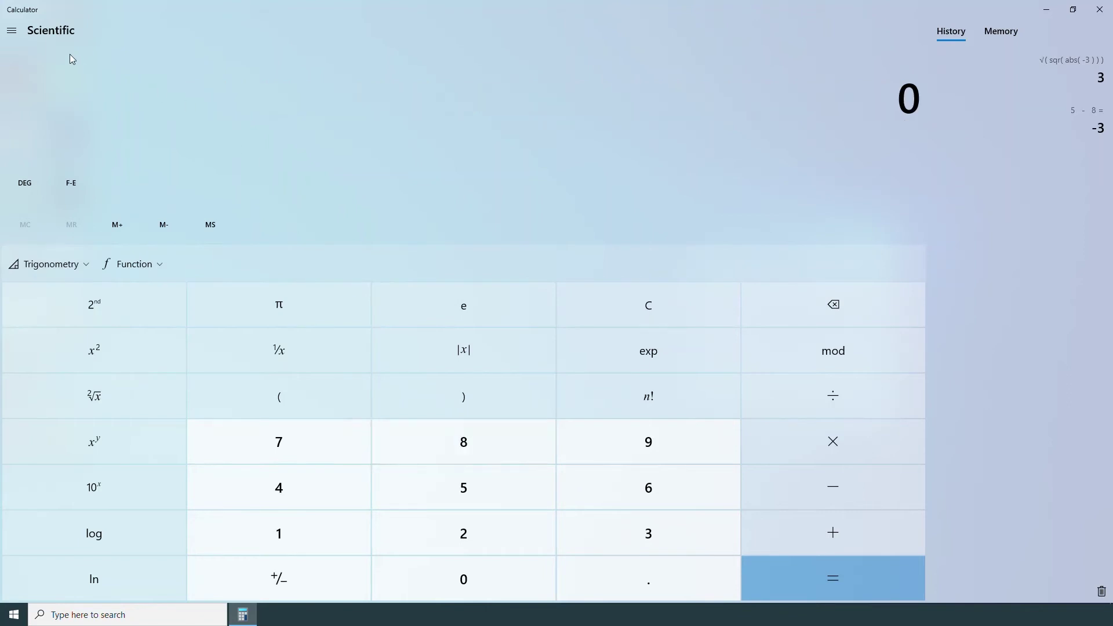
{"action": "left_click", "coordinate": [18, 32]}
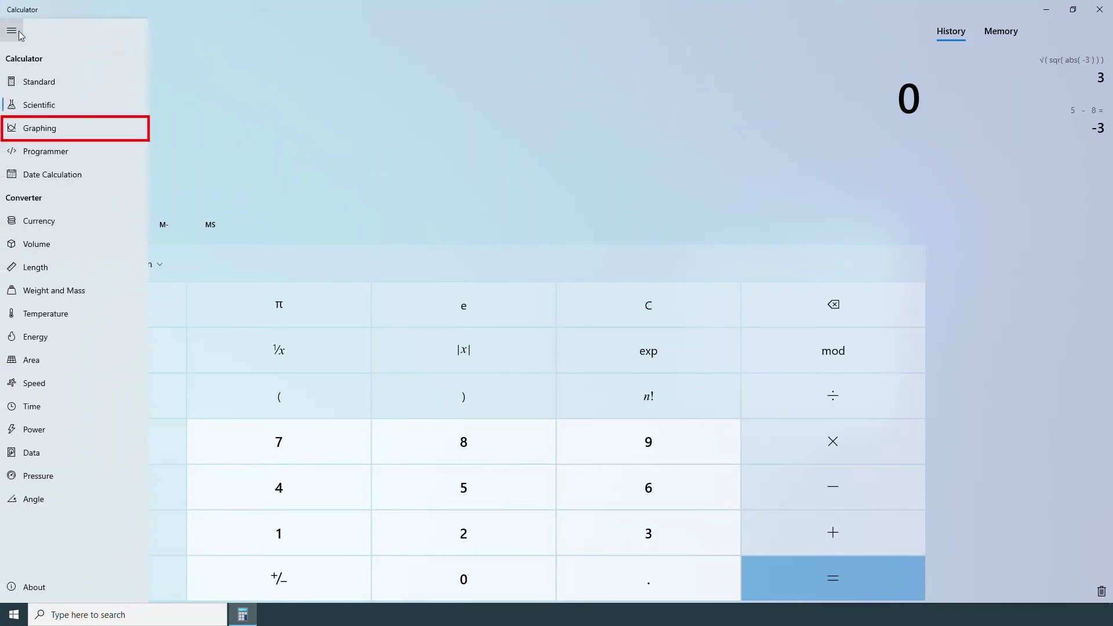
{"action": "left_click", "coordinate": [54, 129]}
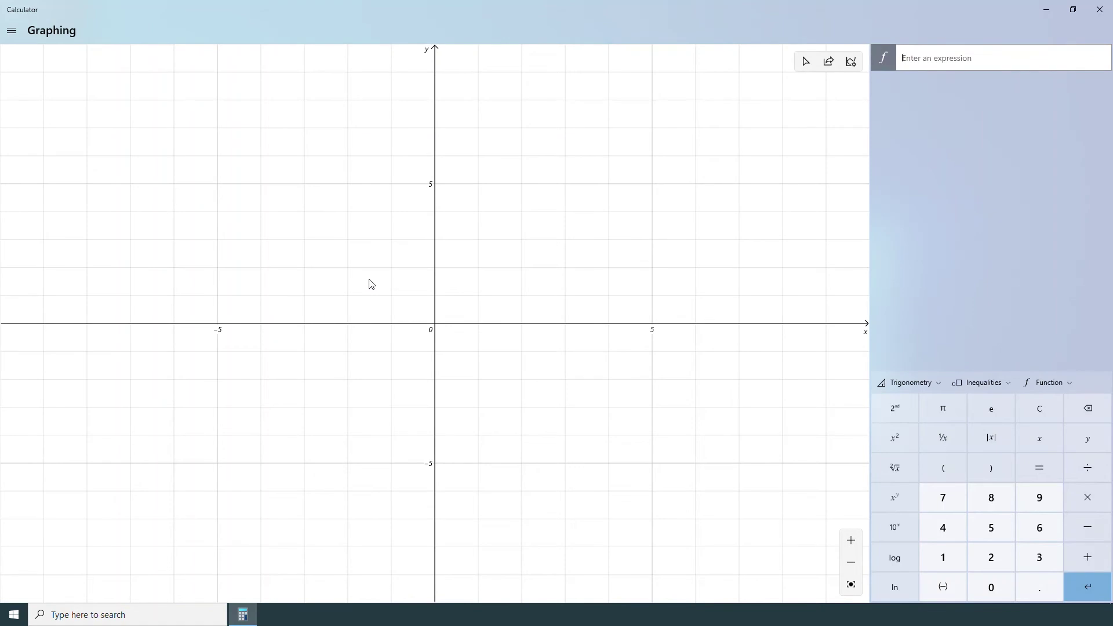
- Plot the expression y = x on the graph
{"action": "left_click", "coordinate": [951, 56]}
{"action": "type", "text": "y = "}
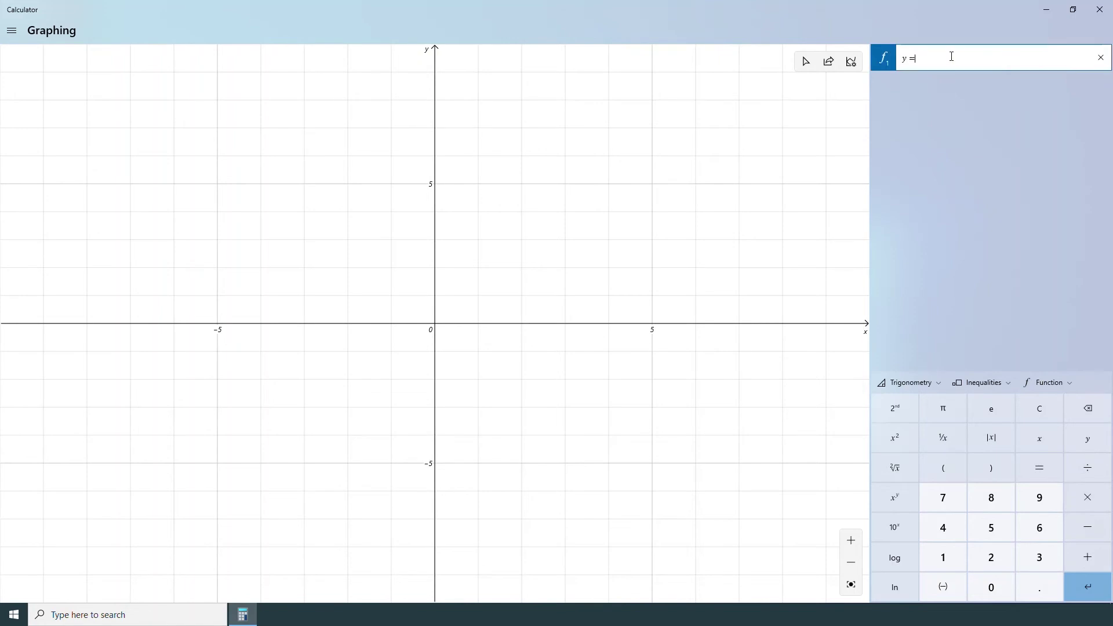
{"action": "type", "text": "x"}
{"action": "key", "text": "Return"}
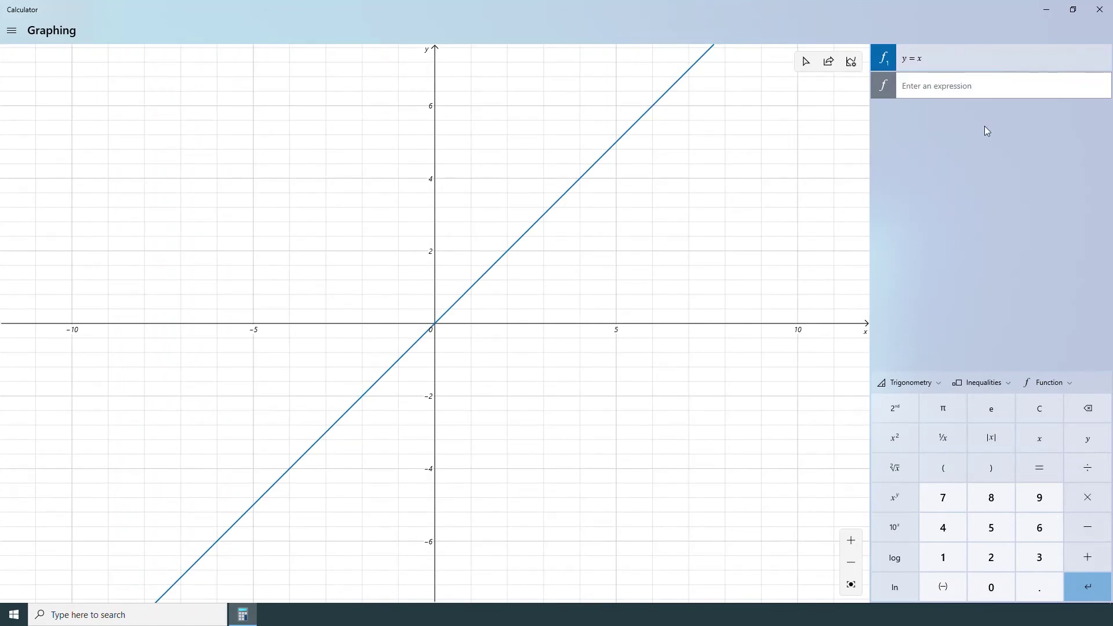
- Plot y = 4 as a second expression on the graph
{"action": "type", "text": "y "}
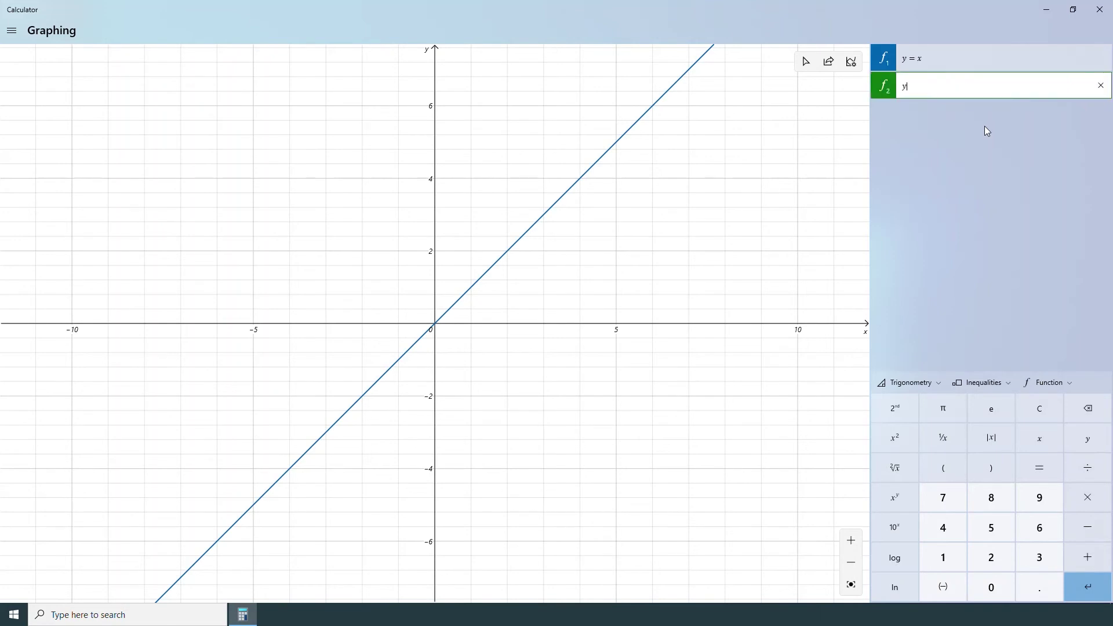
{"action": "type", "text": "= 4"}
{"action": "key", "text": "Return"}
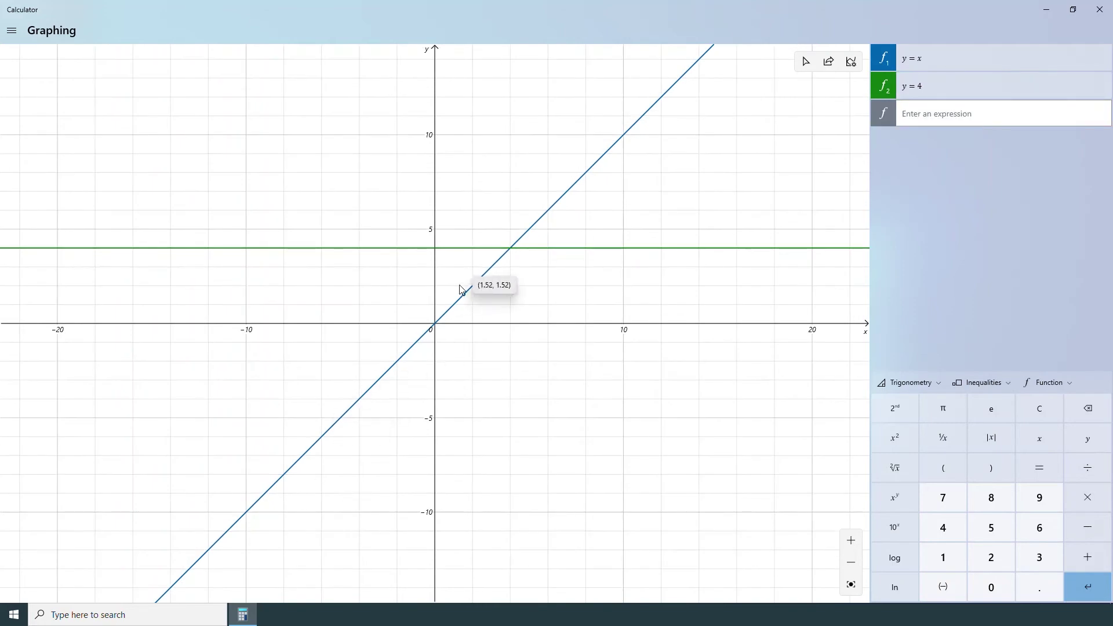
{"action": "left_click", "coordinate": [981, 86]}
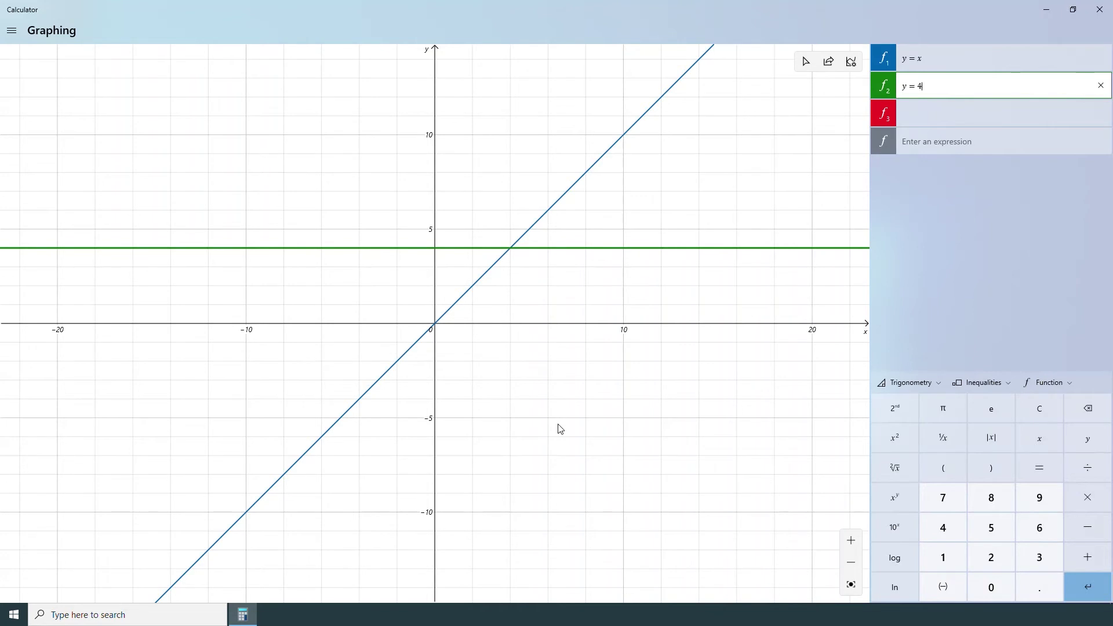
{"action": "left_click", "coordinate": [643, 345]}
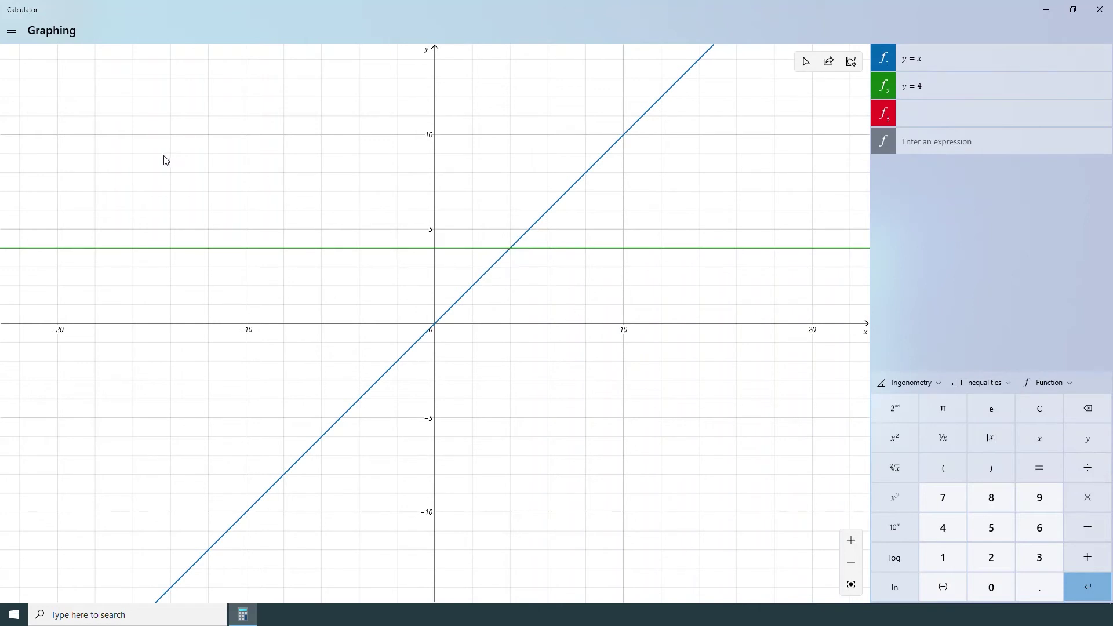
- Switch the calculator to Programmer mode and look through the Bitwise and Bit Shift options
{"action": "left_click", "coordinate": [18, 30]}
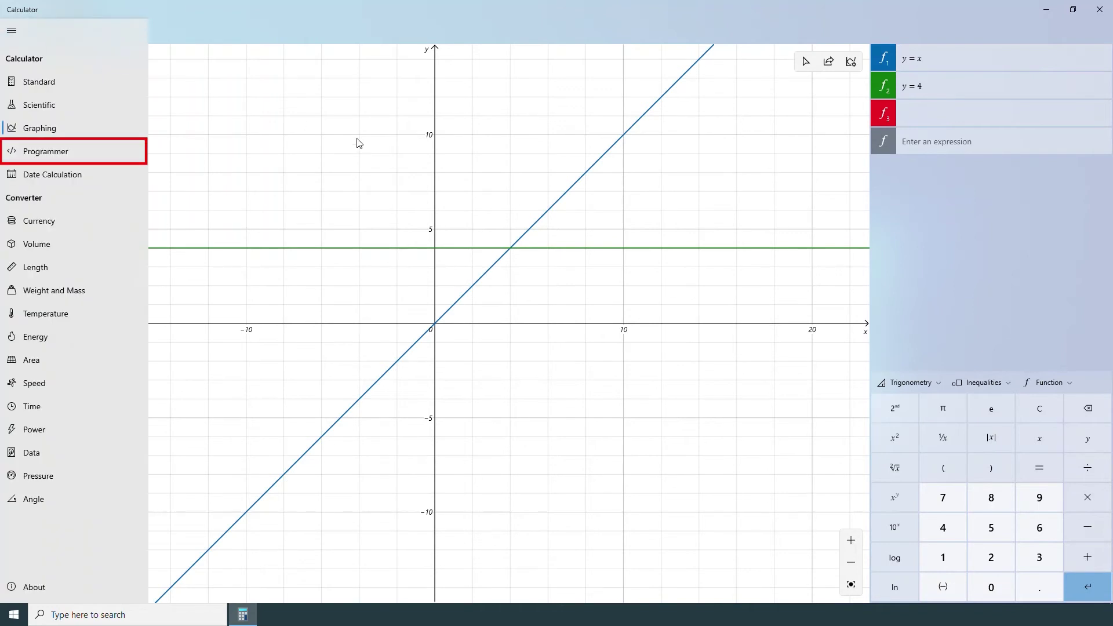
{"action": "left_click", "coordinate": [83, 154]}
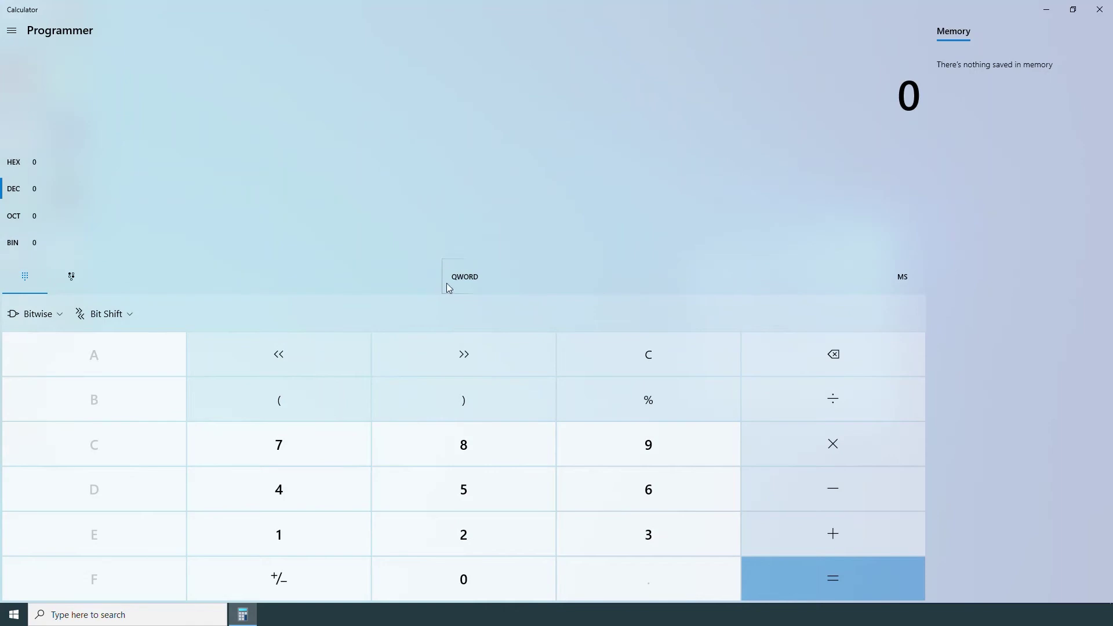
{"action": "left_click", "coordinate": [57, 315]}
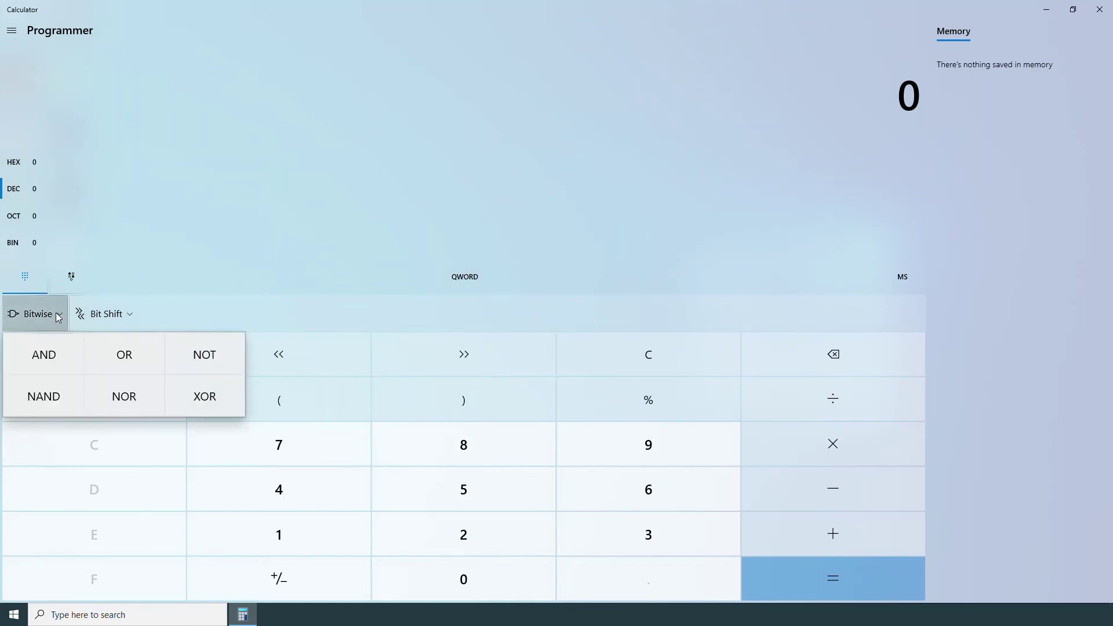
{"action": "left_click", "coordinate": [127, 310]}
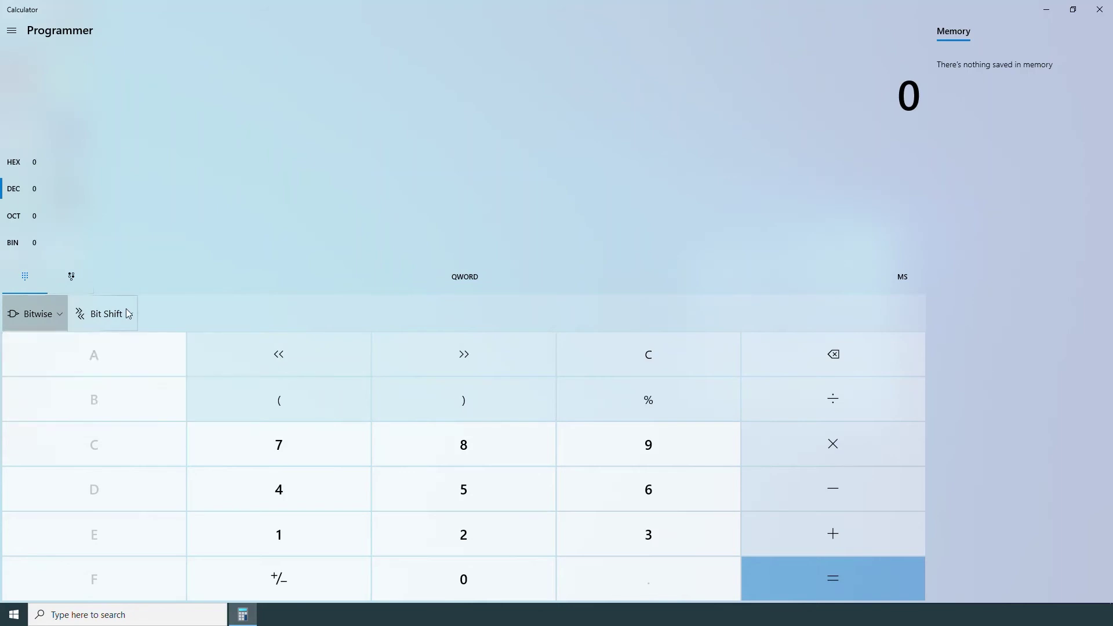
{"action": "left_click", "coordinate": [128, 311]}
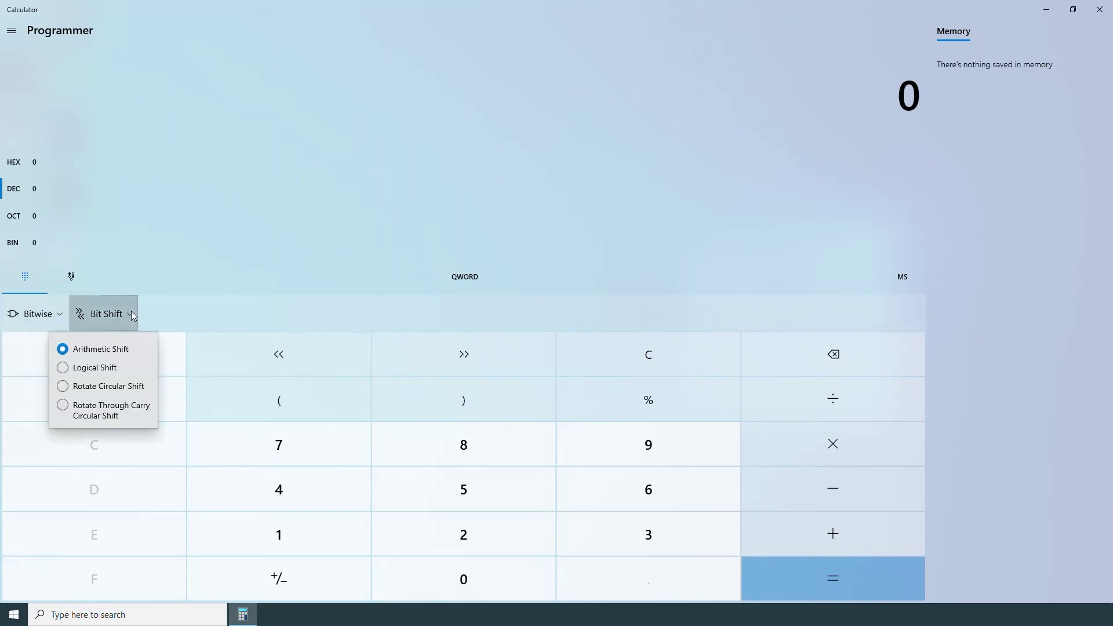
{"action": "left_click", "coordinate": [131, 311]}
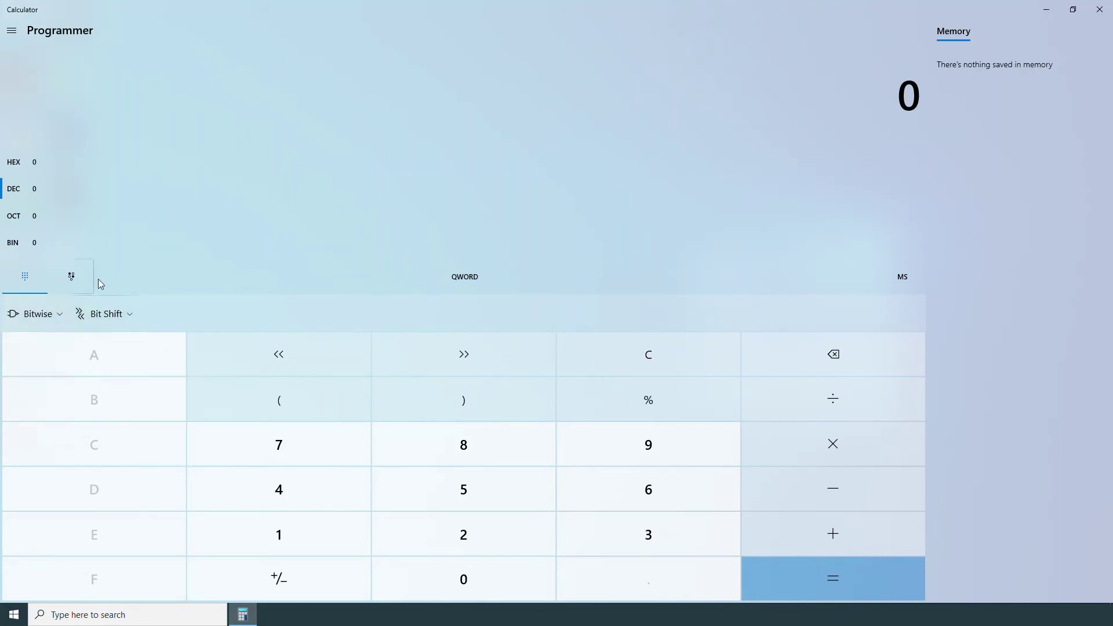
- View the bit toggling keypad briefly, then set the number base to BIN on the full keypad
{"action": "left_click", "coordinate": [74, 279]}
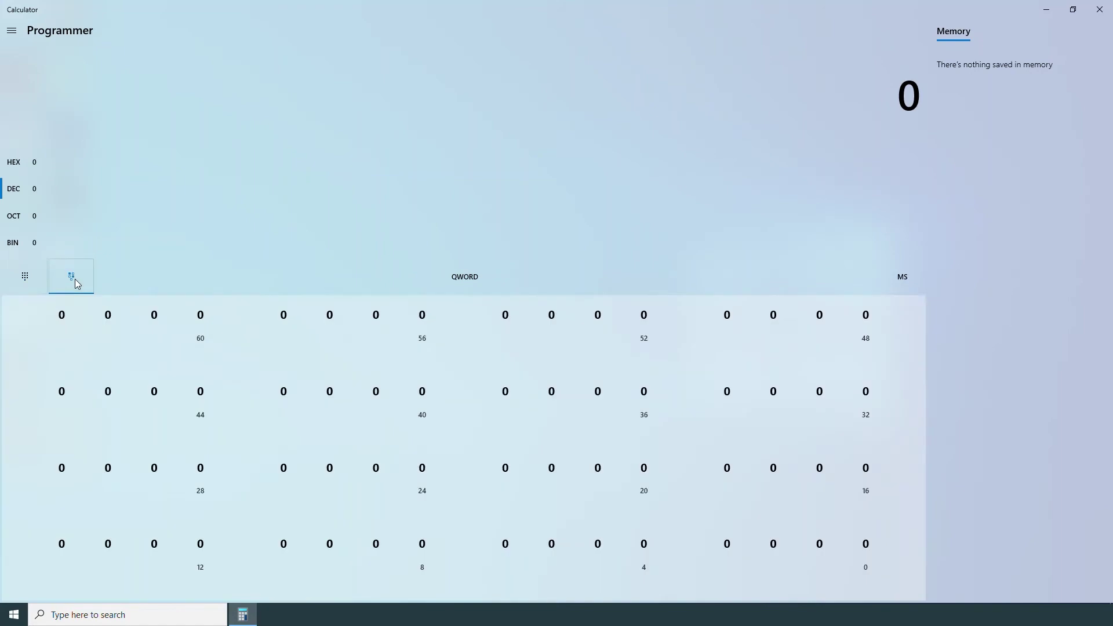
{"action": "left_click", "coordinate": [25, 276]}
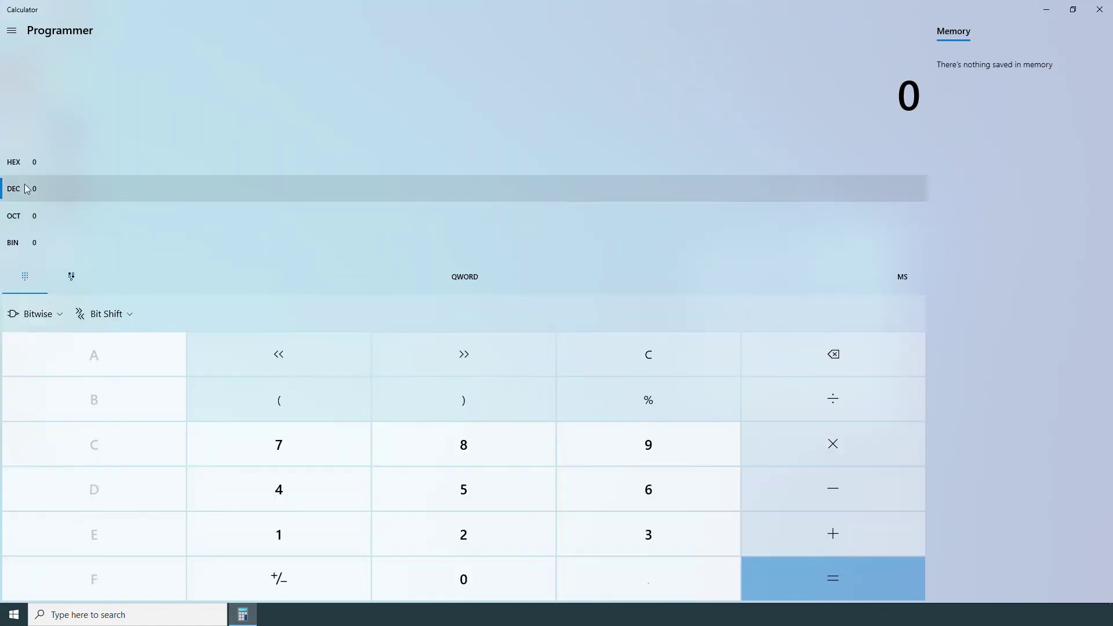
{"action": "key", "text": "F8"}
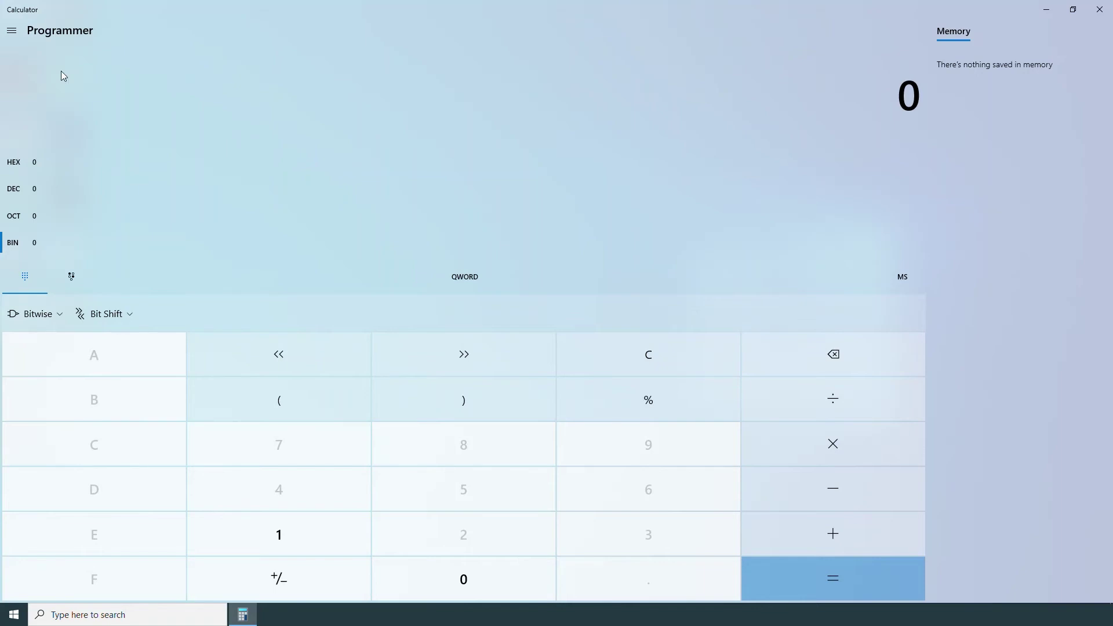
- Switch to Date Calculation mode and set the To date to September 21, 2022
{"action": "left_click", "coordinate": [12, 30]}
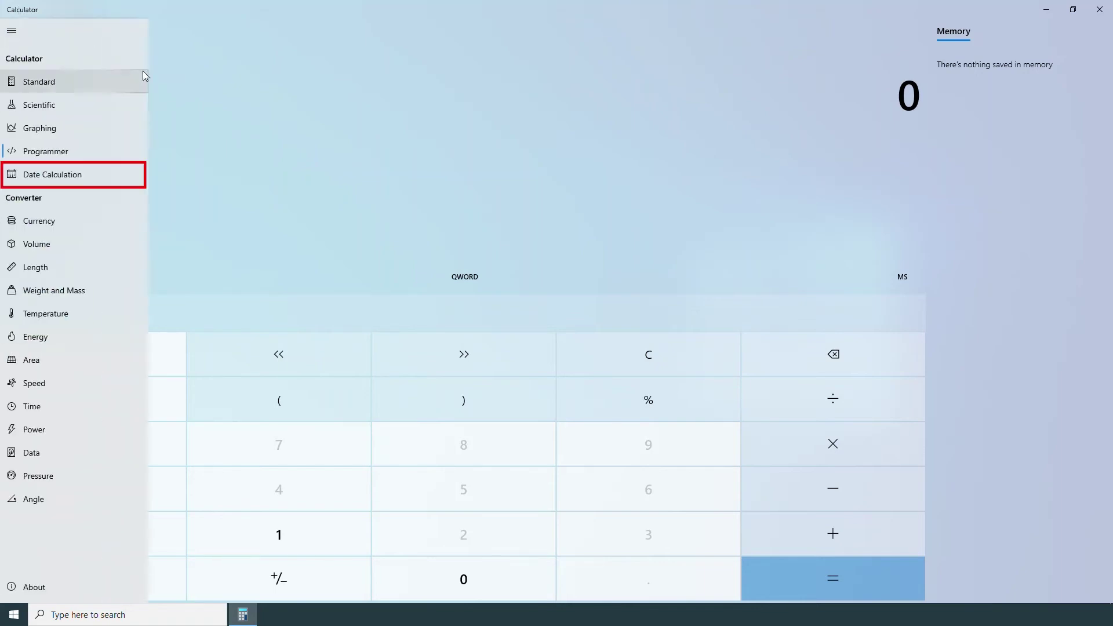
{"action": "left_click", "coordinate": [92, 173]}
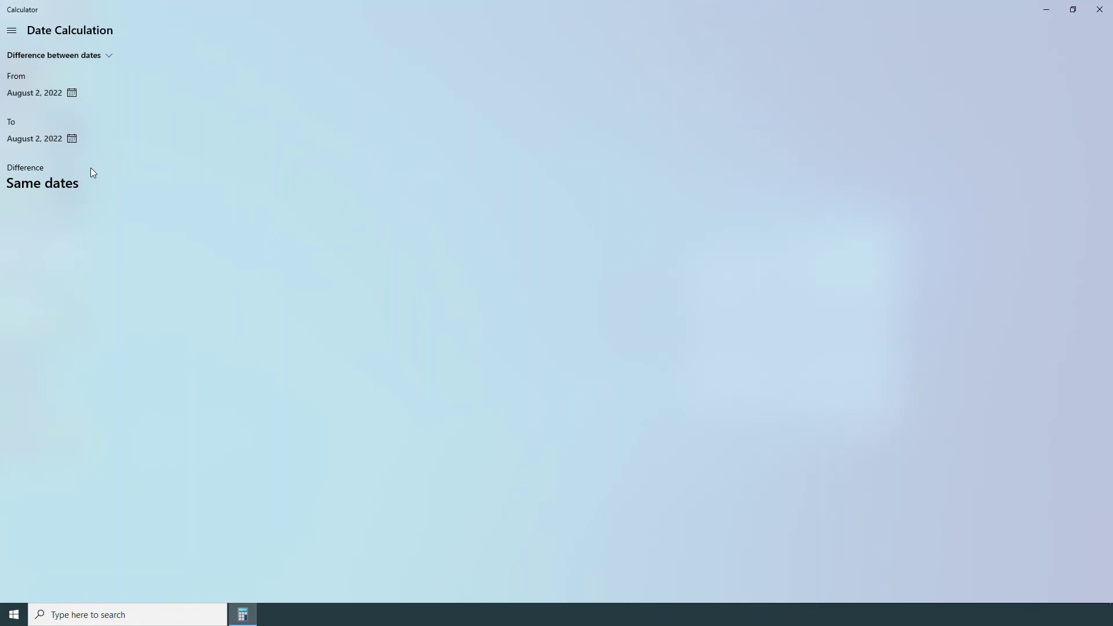
{"action": "left_click", "coordinate": [73, 95]}
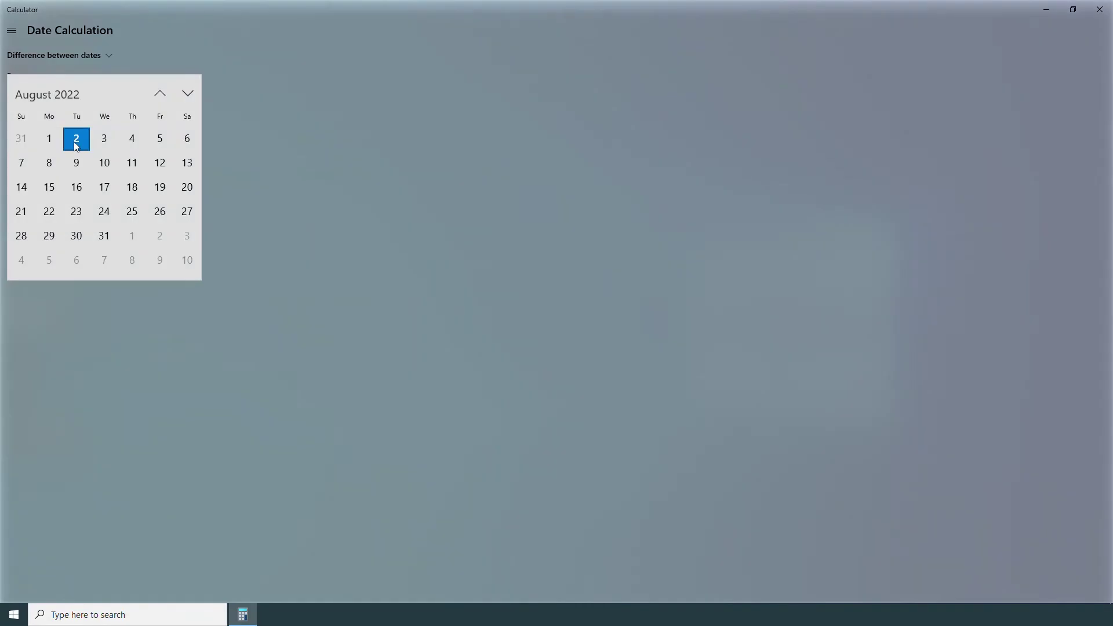
{"action": "left_click", "coordinate": [188, 94]}
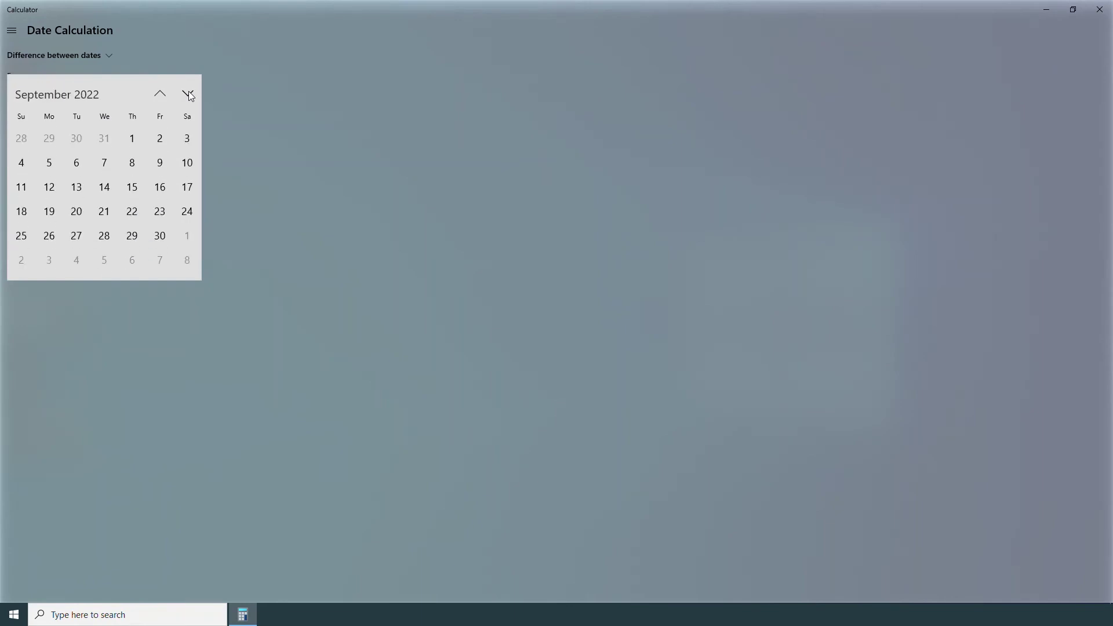
{"action": "left_click", "coordinate": [105, 216]}
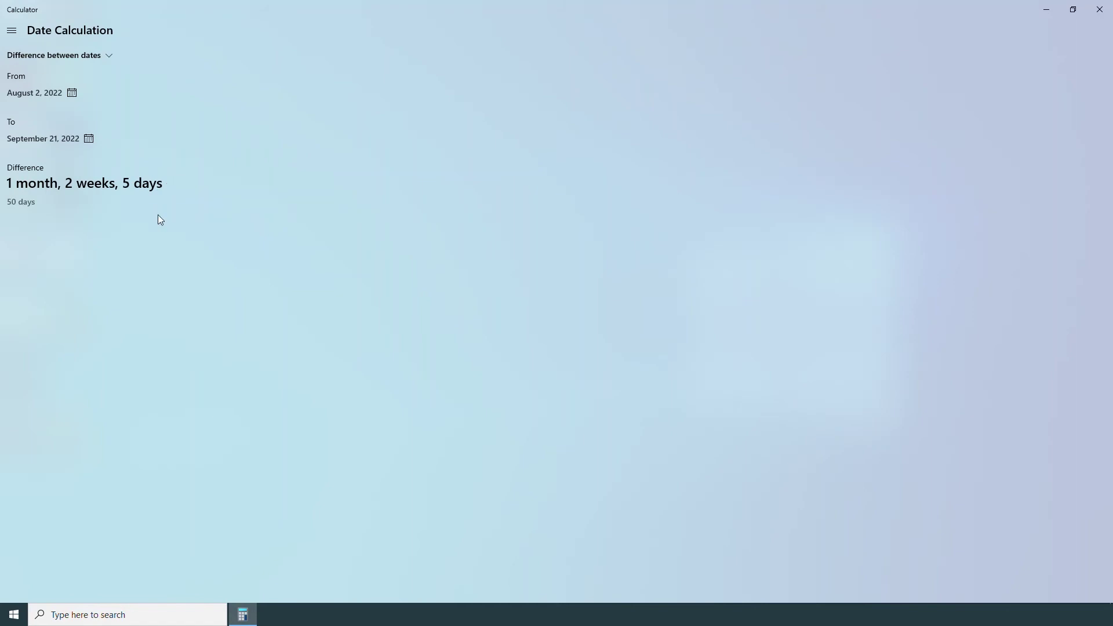
- Change the To date to August 2, 2023 by choosing its year, month and day
{"action": "left_click", "coordinate": [88, 140]}
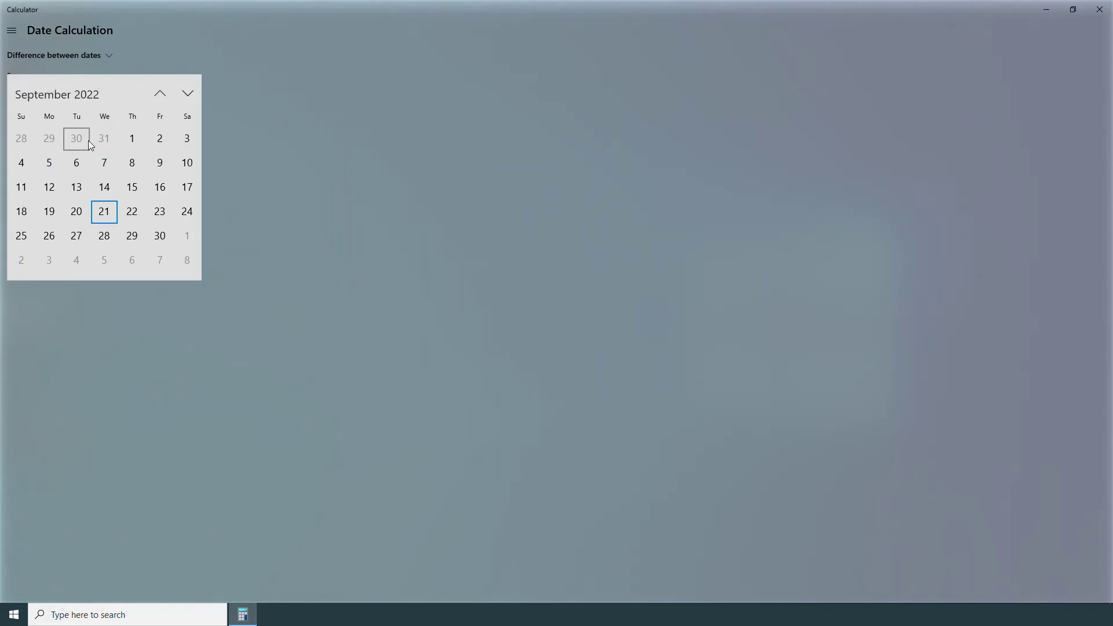
{"action": "left_click", "coordinate": [96, 95]}
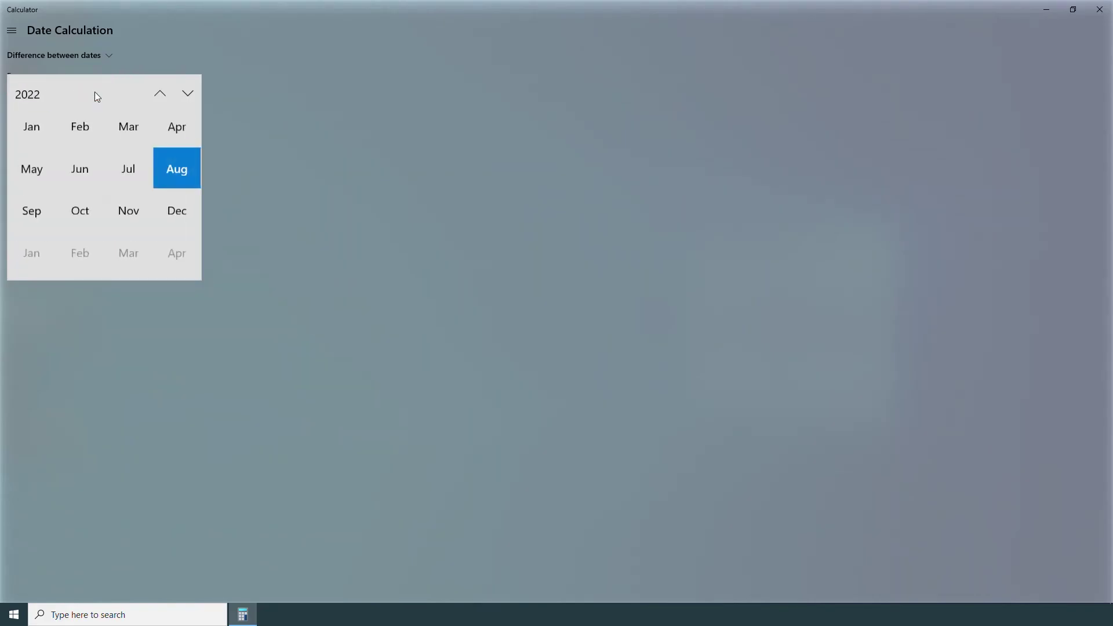
{"action": "left_click", "coordinate": [35, 96]}
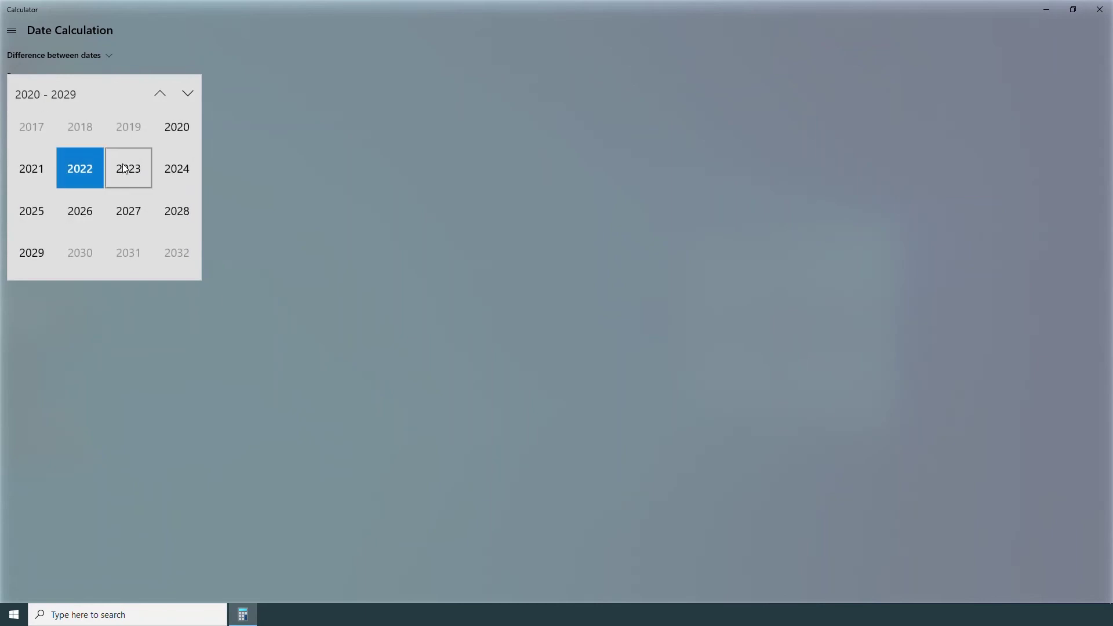
{"action": "left_click", "coordinate": [125, 168]}
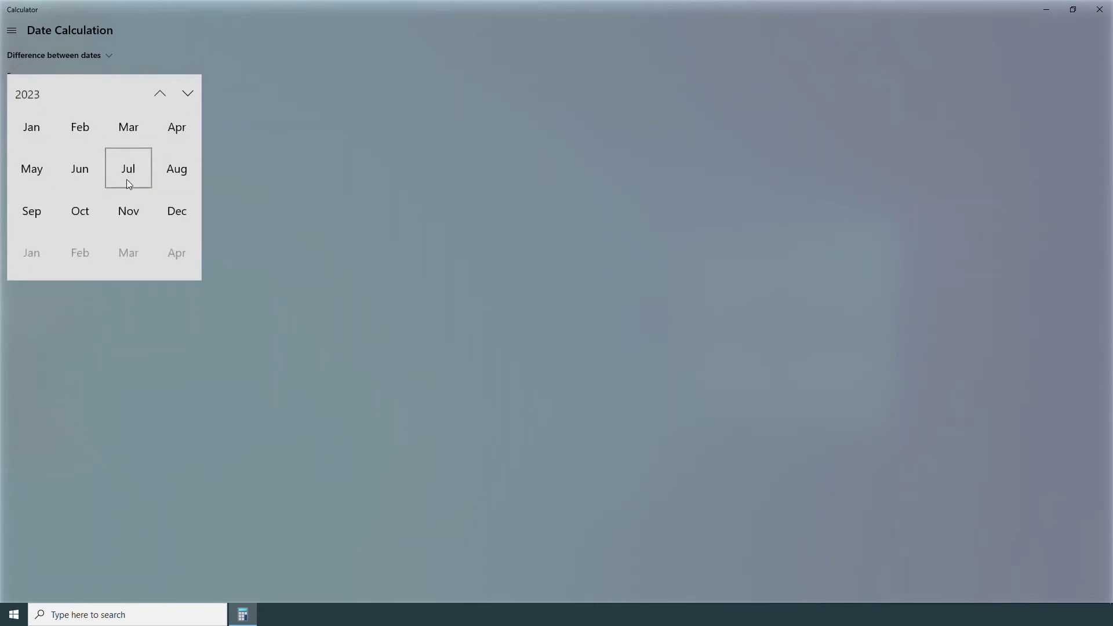
{"action": "left_click", "coordinate": [173, 174]}
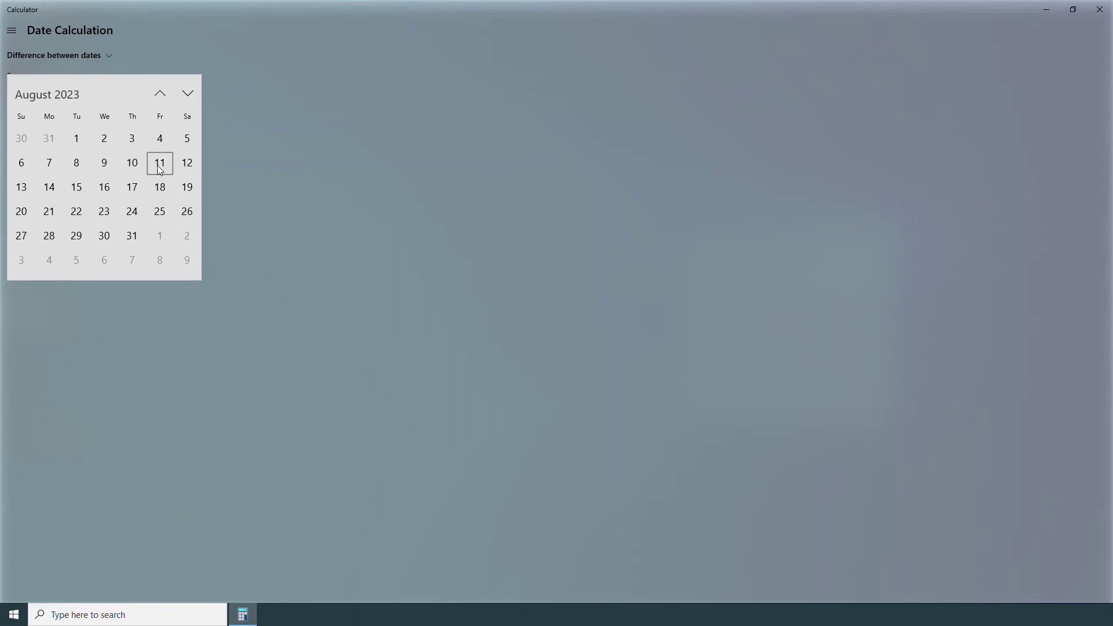
{"action": "left_click", "coordinate": [109, 144]}
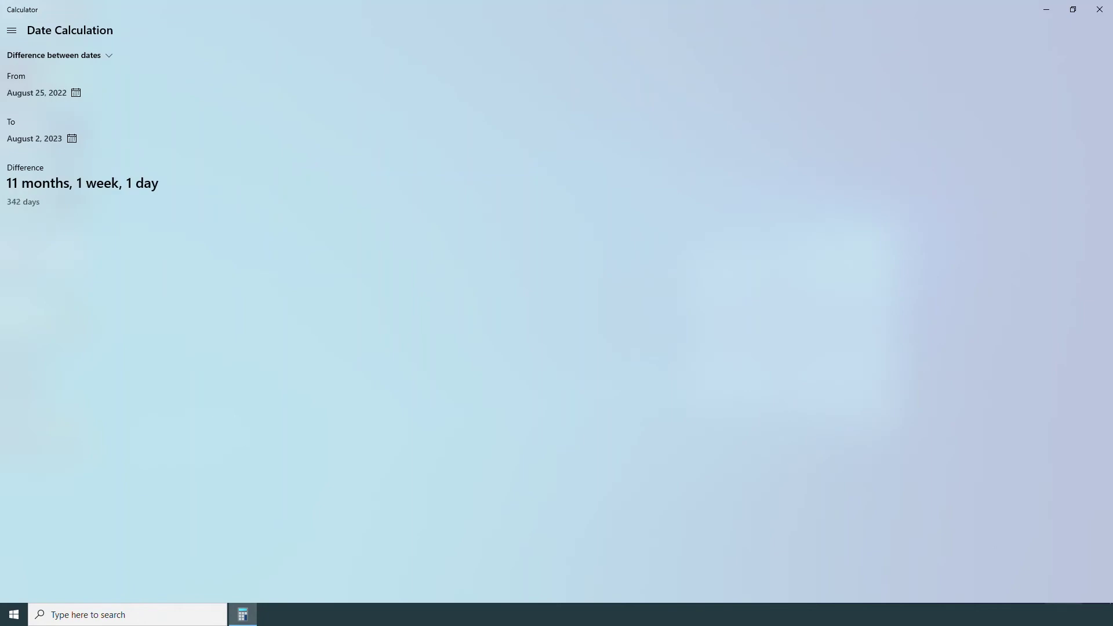
- Check today's date in the Windows system calendar and close it
{"action": "left_click", "coordinate": [1063, 614]}
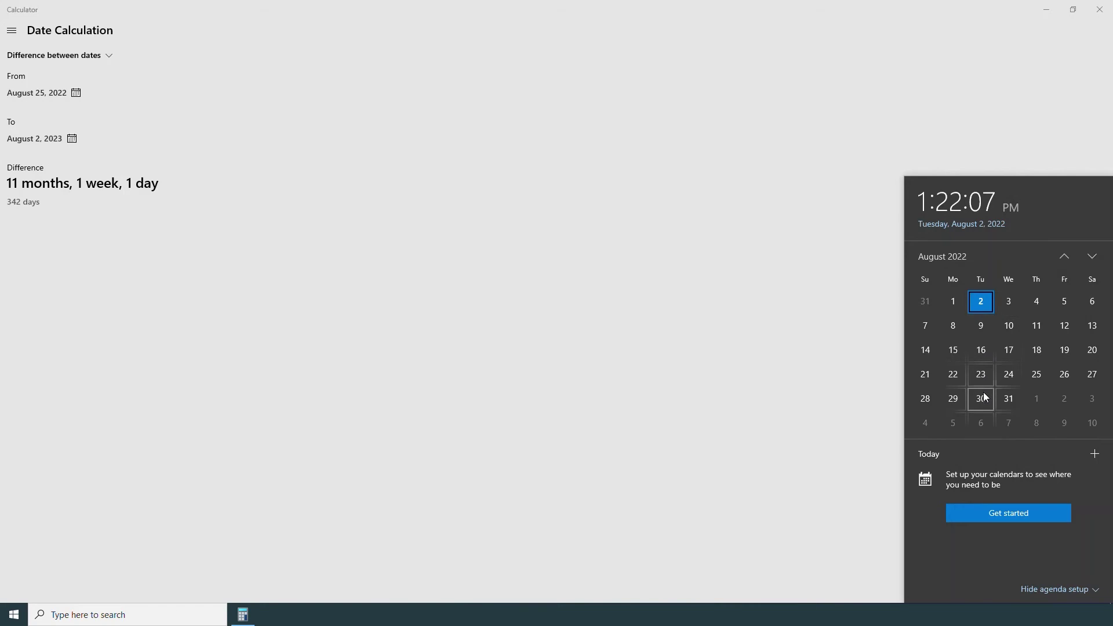
{"action": "left_click", "coordinate": [481, 360]}
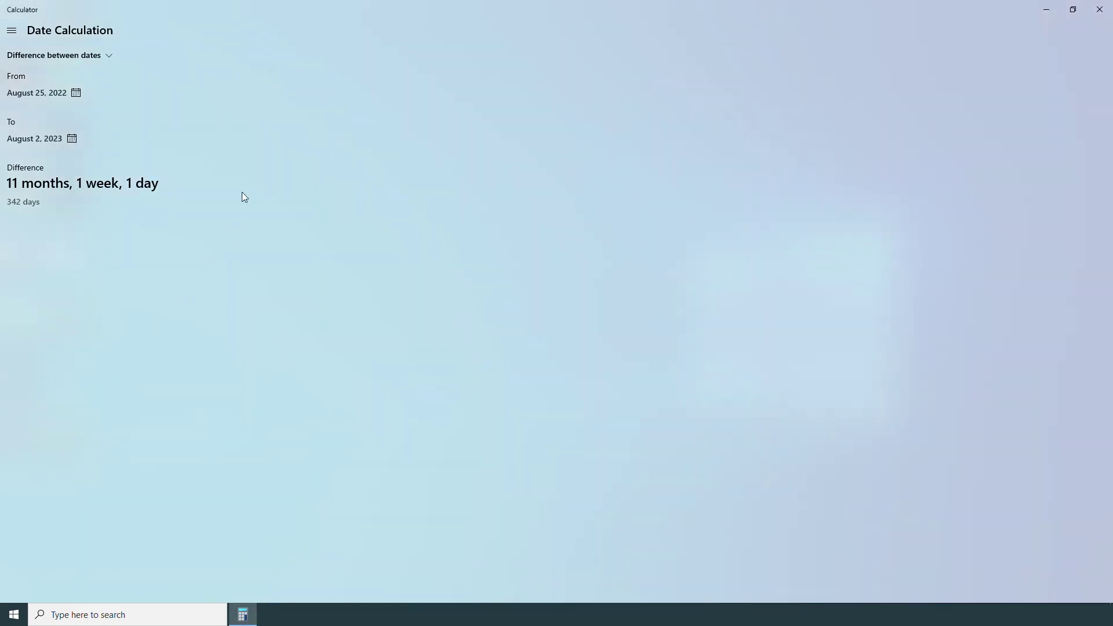
- Change the date calculation to Add or subtract days and add 30 days to the From date
{"action": "left_click", "coordinate": [91, 54]}
{"action": "left_click", "coordinate": [92, 72]}
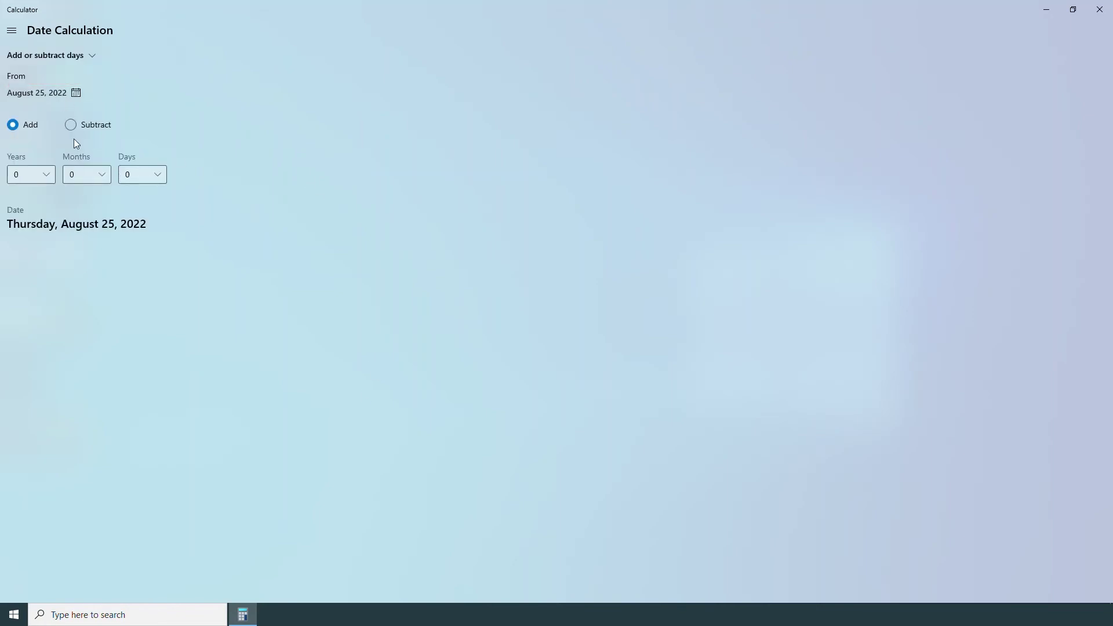
{"action": "left_click", "coordinate": [144, 179]}
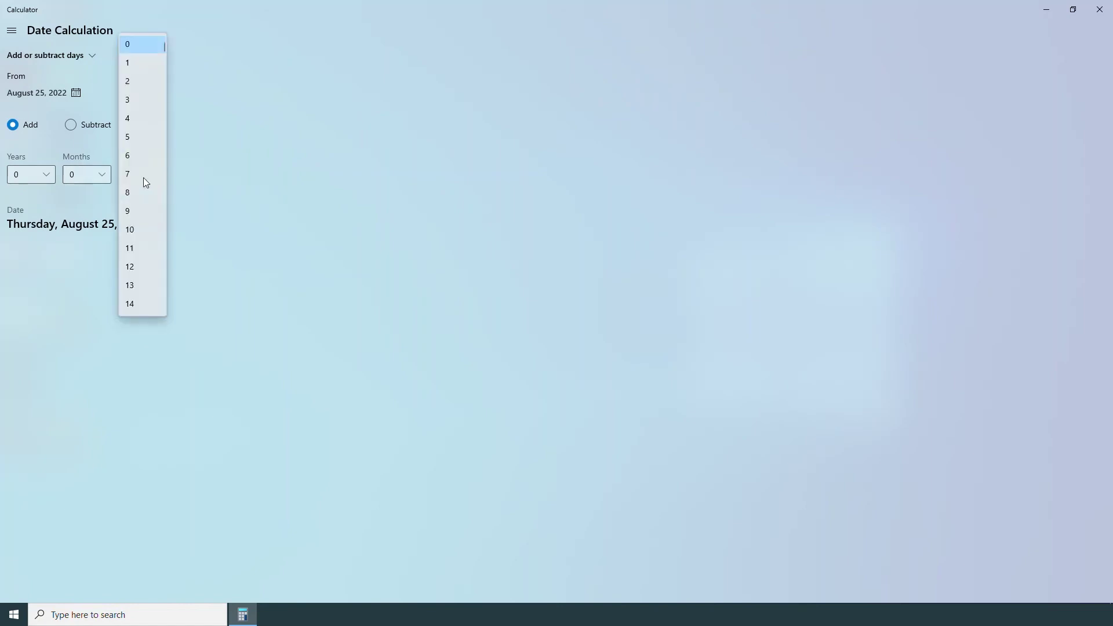
{"action": "scroll", "coordinate": [148, 241], "scroll_direction": "down", "scroll_amount": 6}
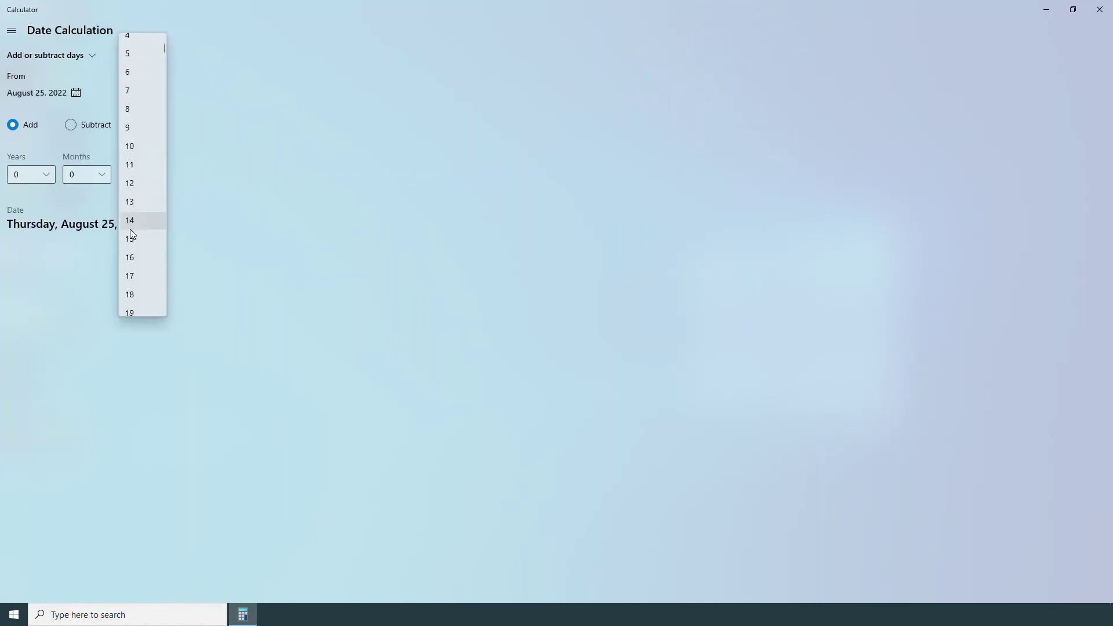
{"action": "left_click", "coordinate": [142, 267]}
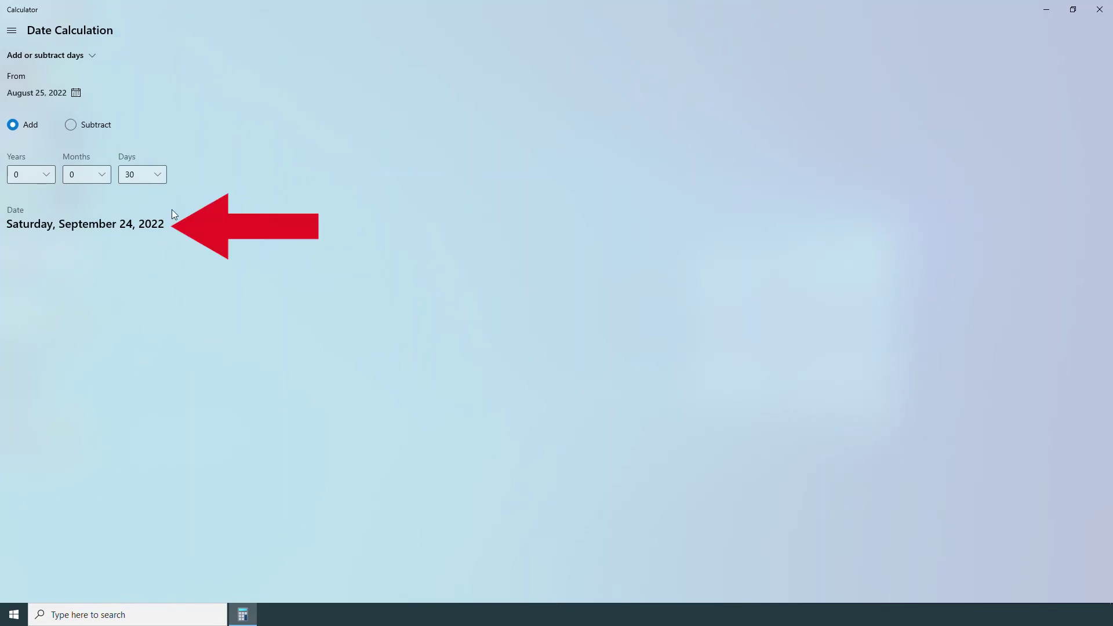
- Set the time added to the From date to 13 months and 14 days
{"action": "left_click", "coordinate": [160, 178]}
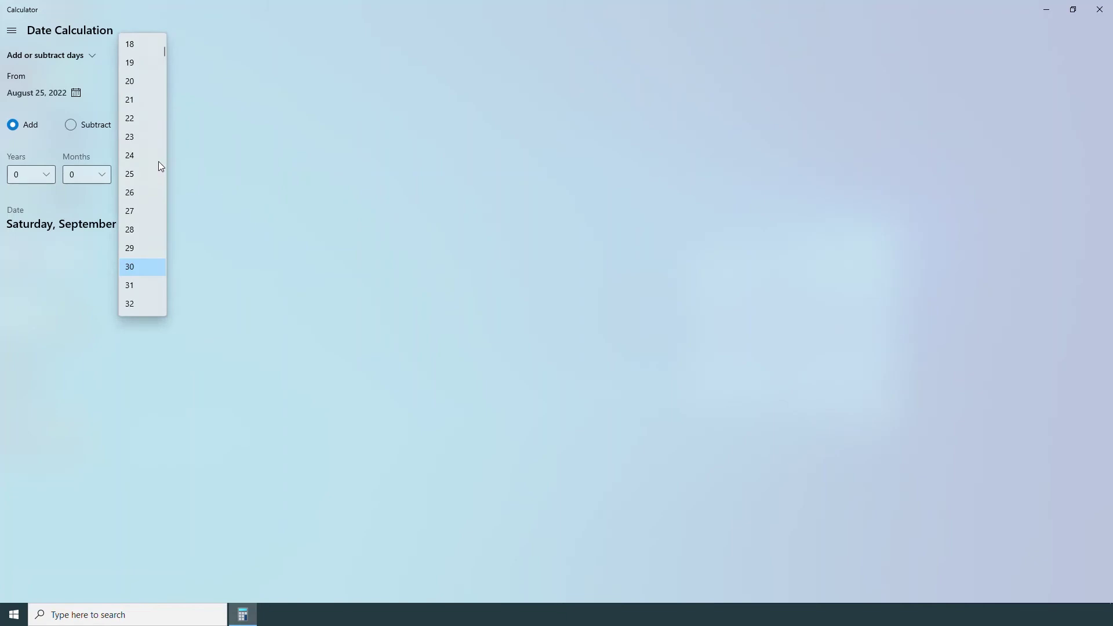
{"action": "scroll", "coordinate": [157, 163], "scroll_direction": "up", "scroll_amount": 4}
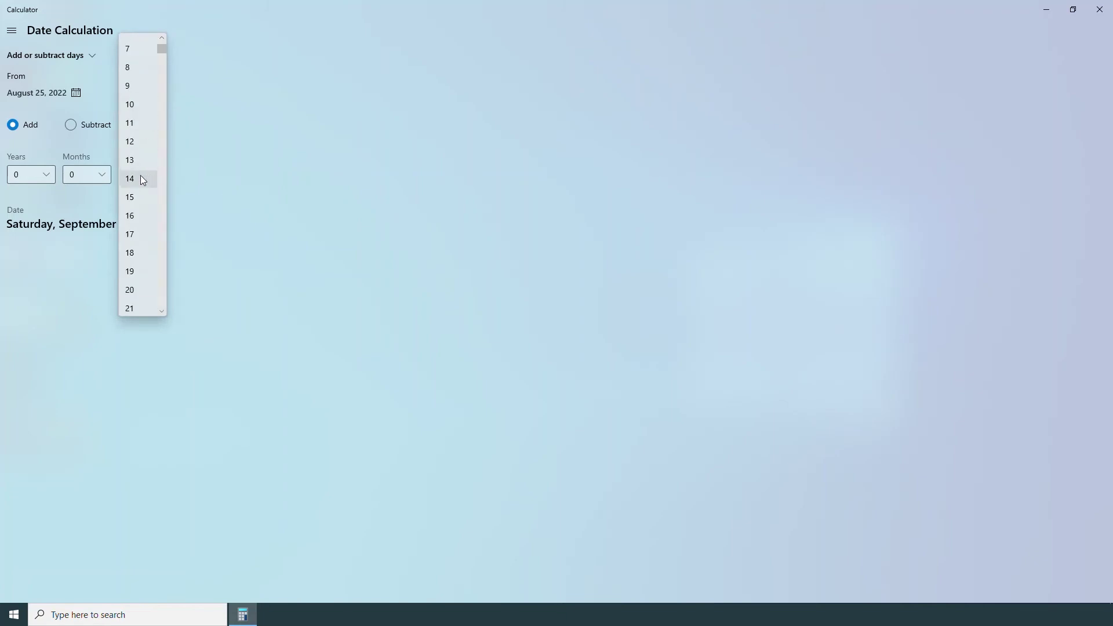
{"action": "left_click", "coordinate": [143, 180]}
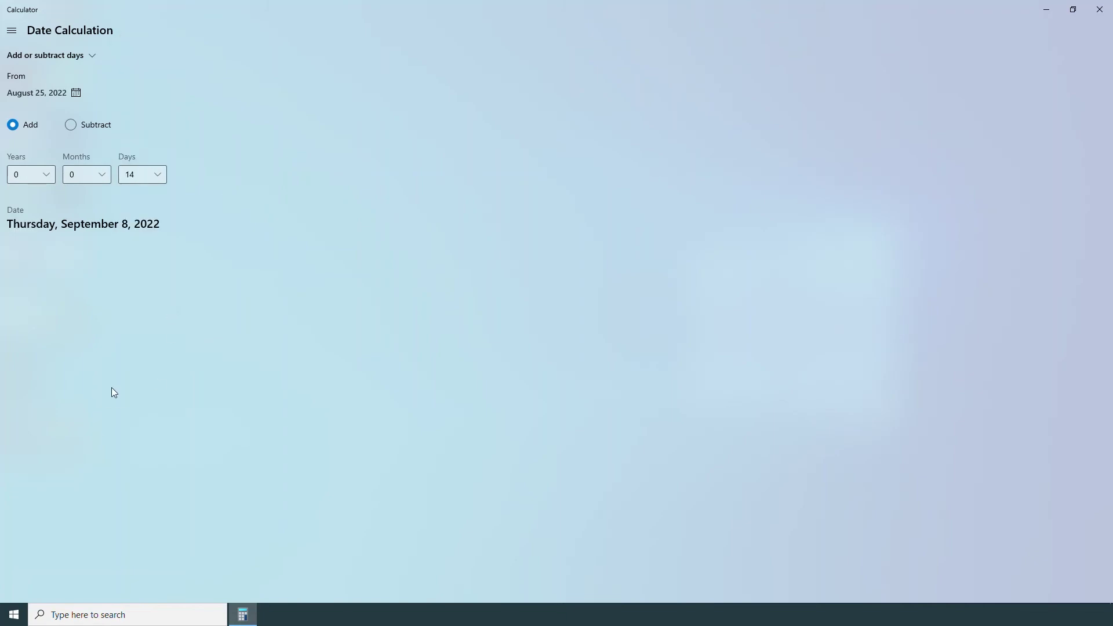
{"action": "left_click", "coordinate": [101, 175]}
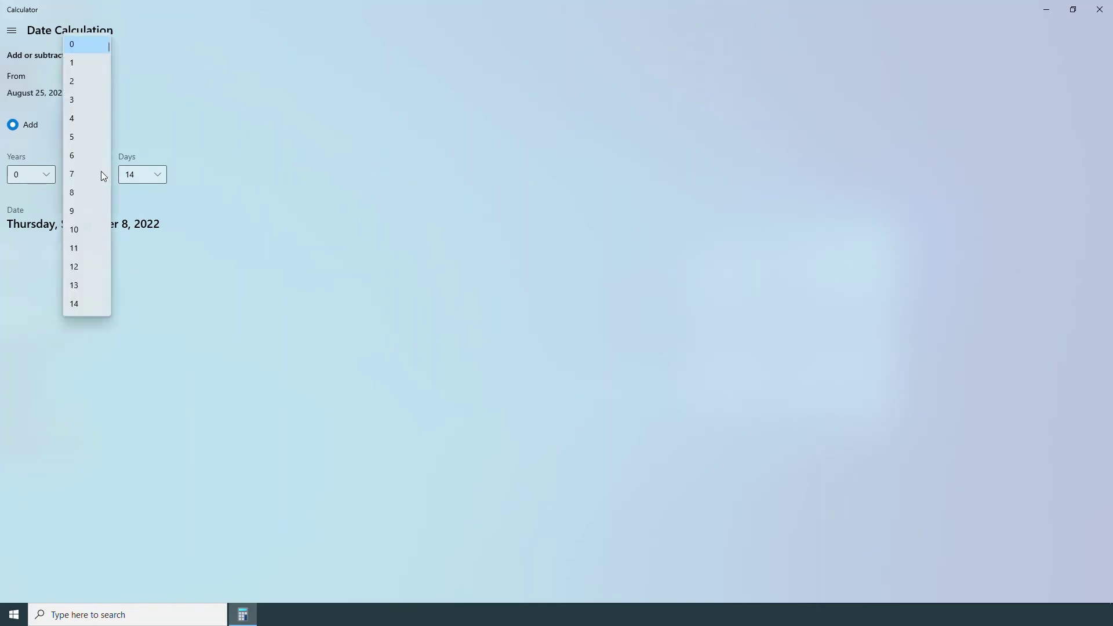
{"action": "left_click", "coordinate": [87, 284]}
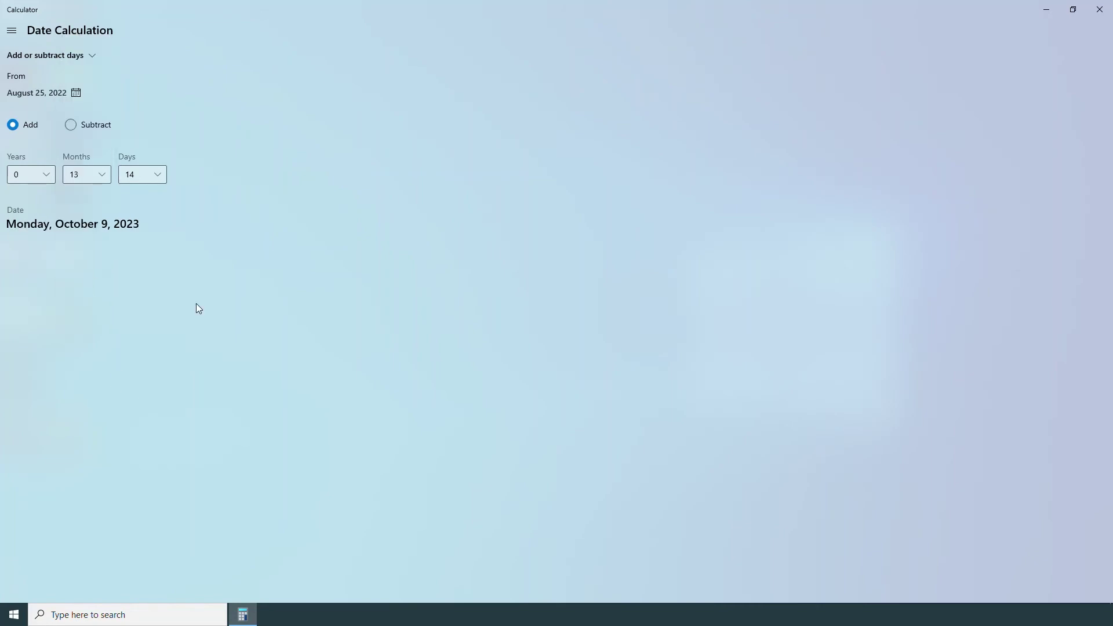
- Set the years added to 8, and switch the calculation to subtracting 4 years, 7 months and 14 days
{"action": "left_click", "coordinate": [50, 172]}
{"action": "left_click", "coordinate": [30, 194]}
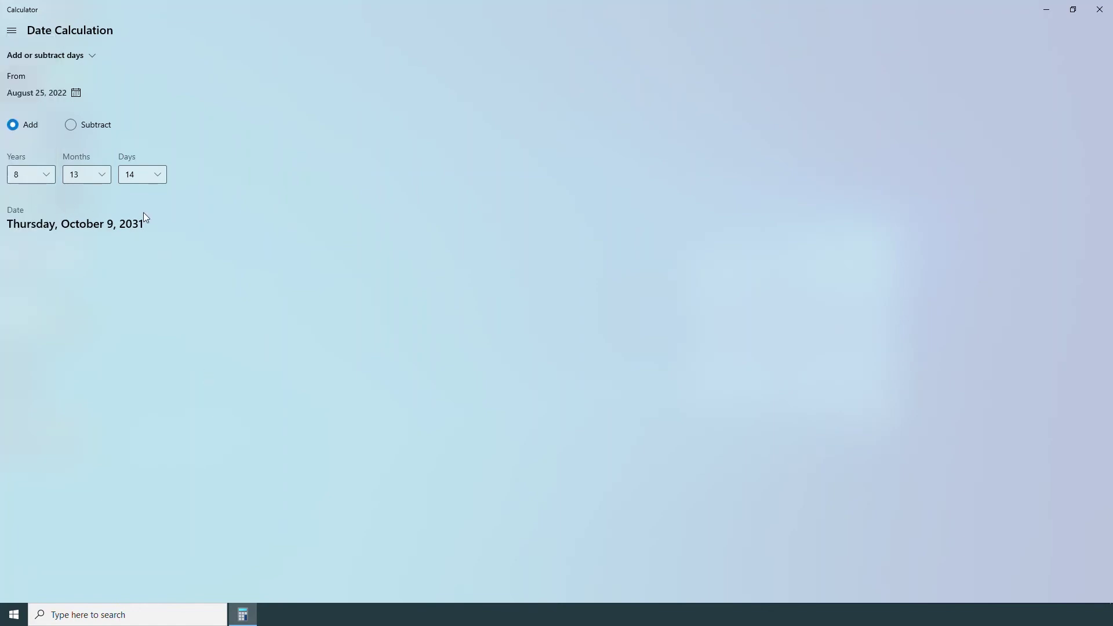
{"action": "left_click", "coordinate": [71, 125]}
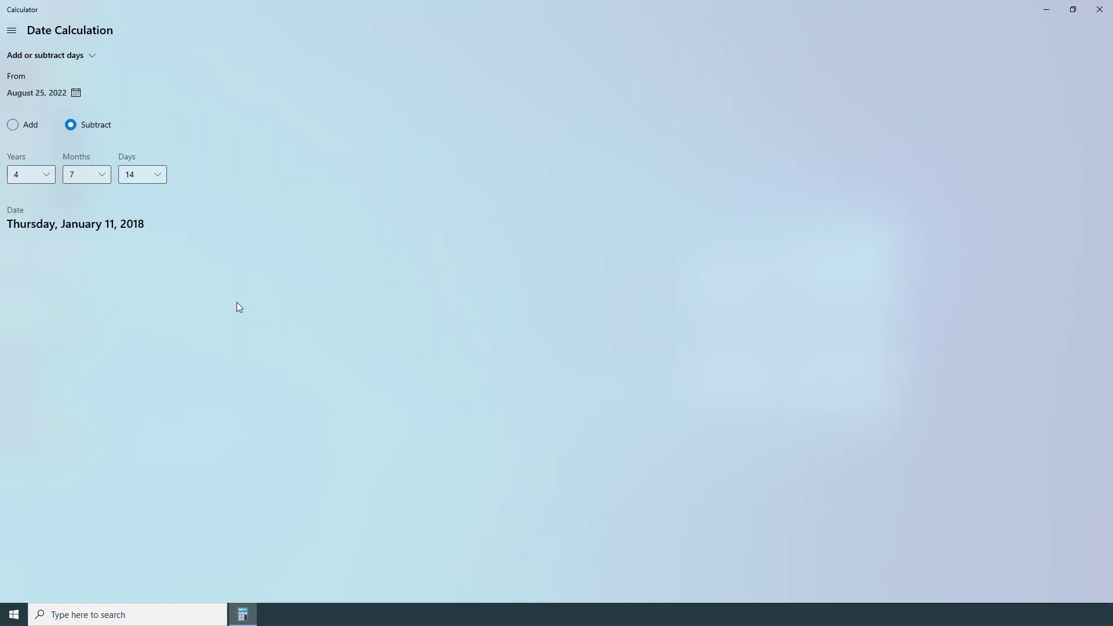
- Switch to the Currency converter and convert the jacket's price of 125 United Kingdom pounds to United States dollars
{"action": "left_click", "coordinate": [11, 30]}
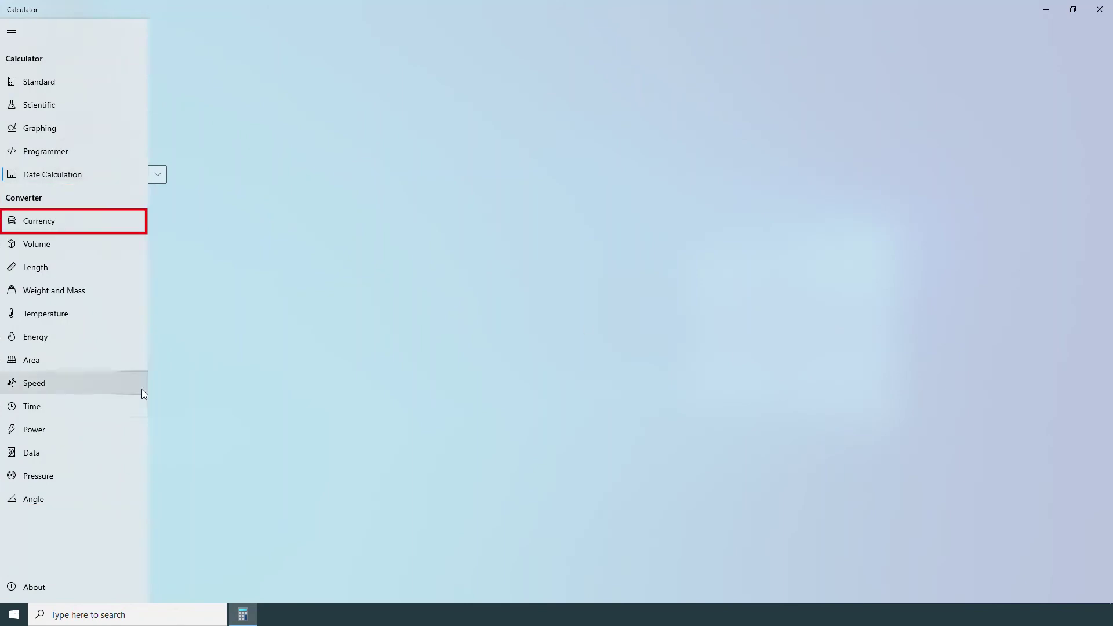
{"action": "left_click", "coordinate": [65, 222]}
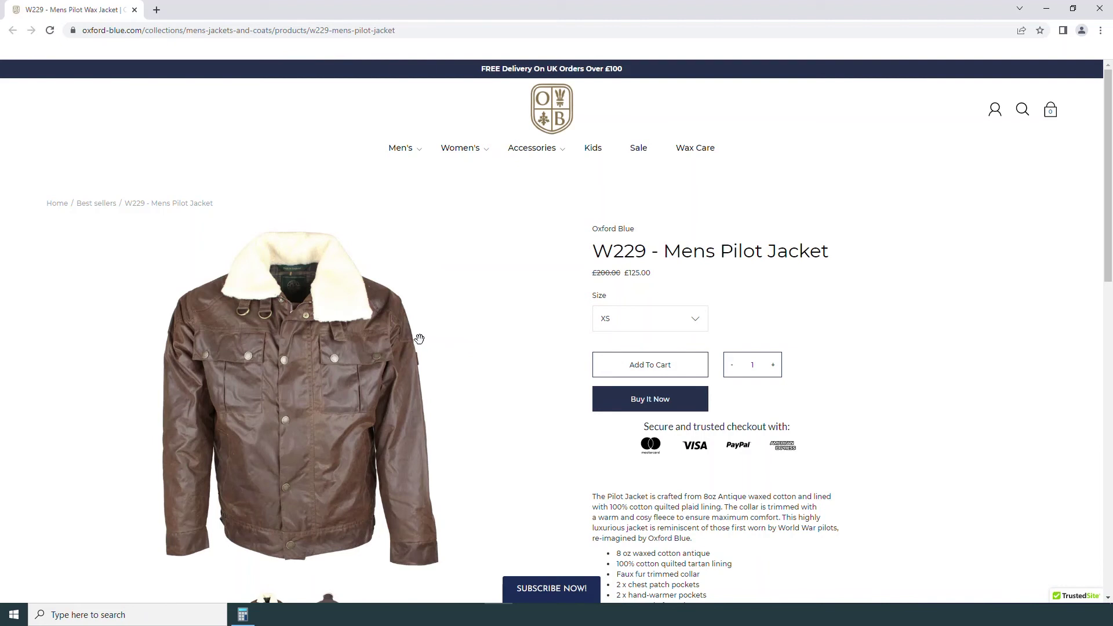
{"action": "left_click", "coordinate": [242, 613]}
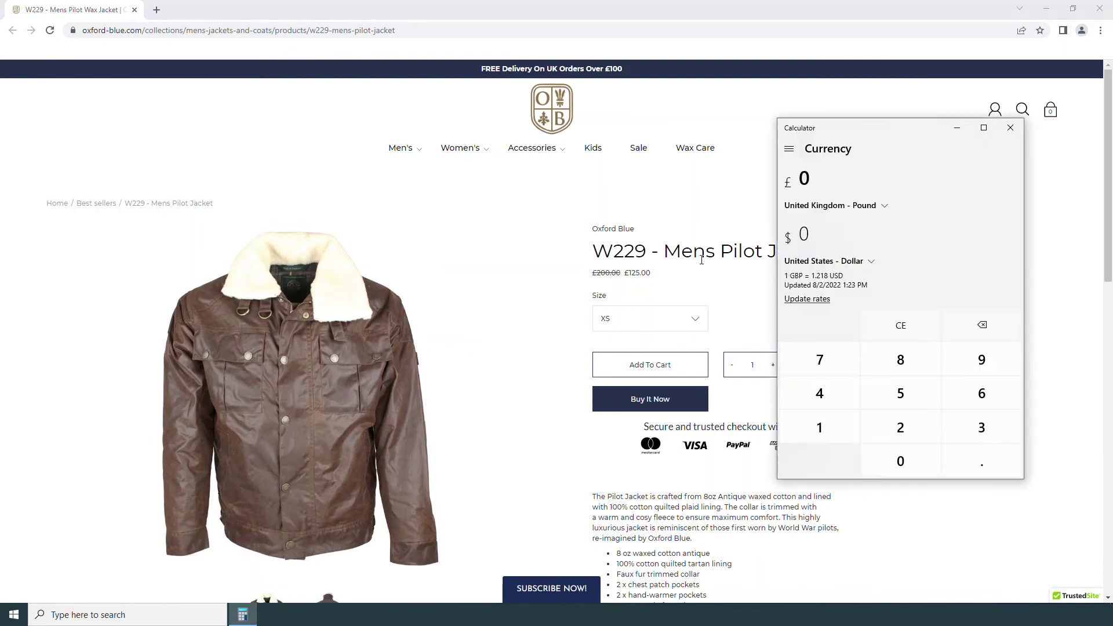
{"action": "left_click", "coordinate": [834, 413]}
{"action": "left_click", "coordinate": [879, 424]}
{"action": "left_click", "coordinate": [885, 393]}
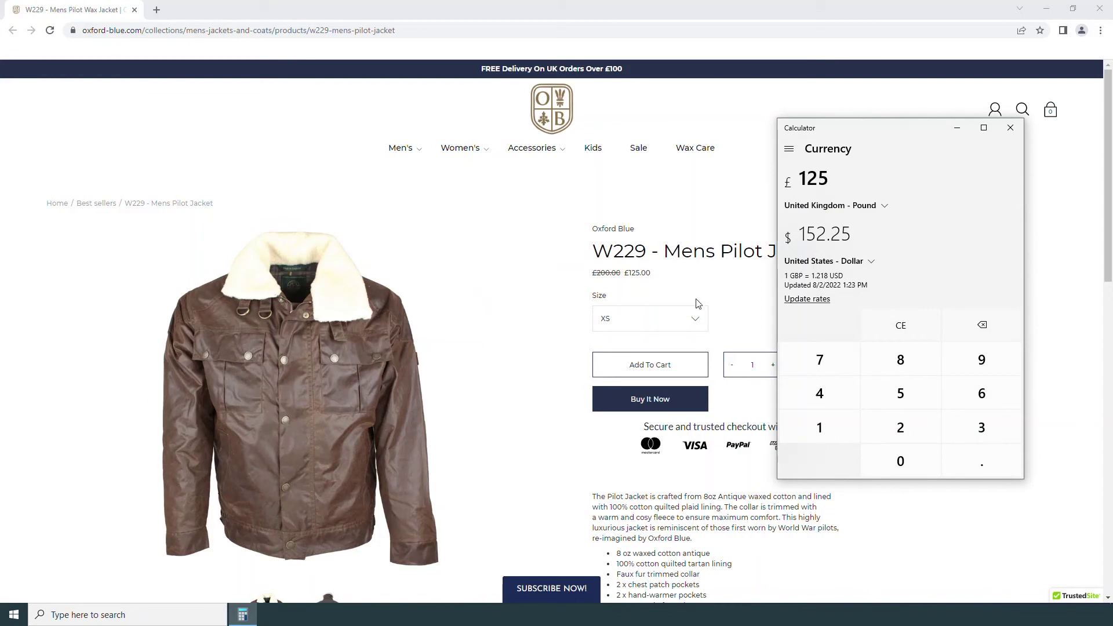
- Maximize the calculator and change the source currency to Somalia - Shilling
{"action": "left_click", "coordinate": [983, 128]}
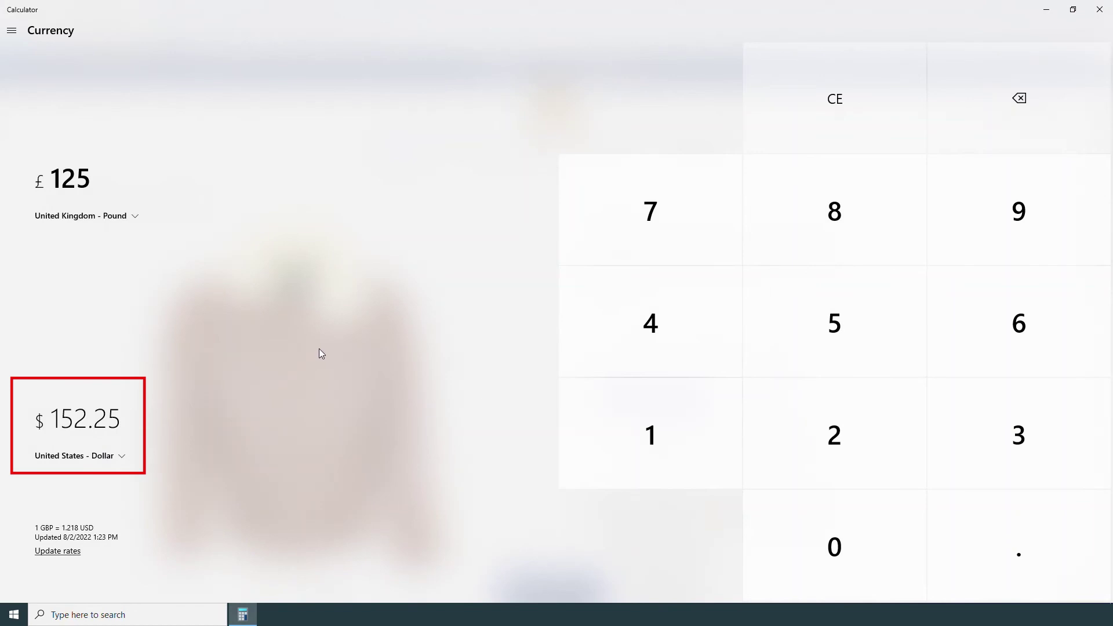
{"action": "left_click", "coordinate": [134, 217]}
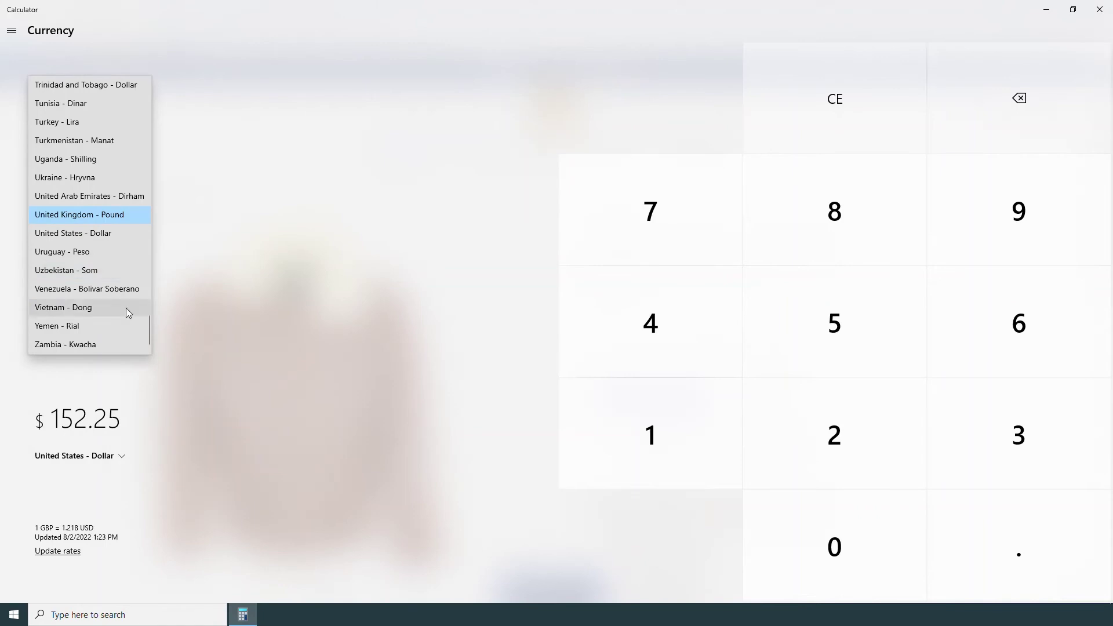
{"action": "left_click_drag", "start_coordinate": [149, 329], "coordinate": [148, 311]}
{"action": "scroll", "coordinate": [147, 311], "scroll_direction": "up", "scroll_amount": 4}
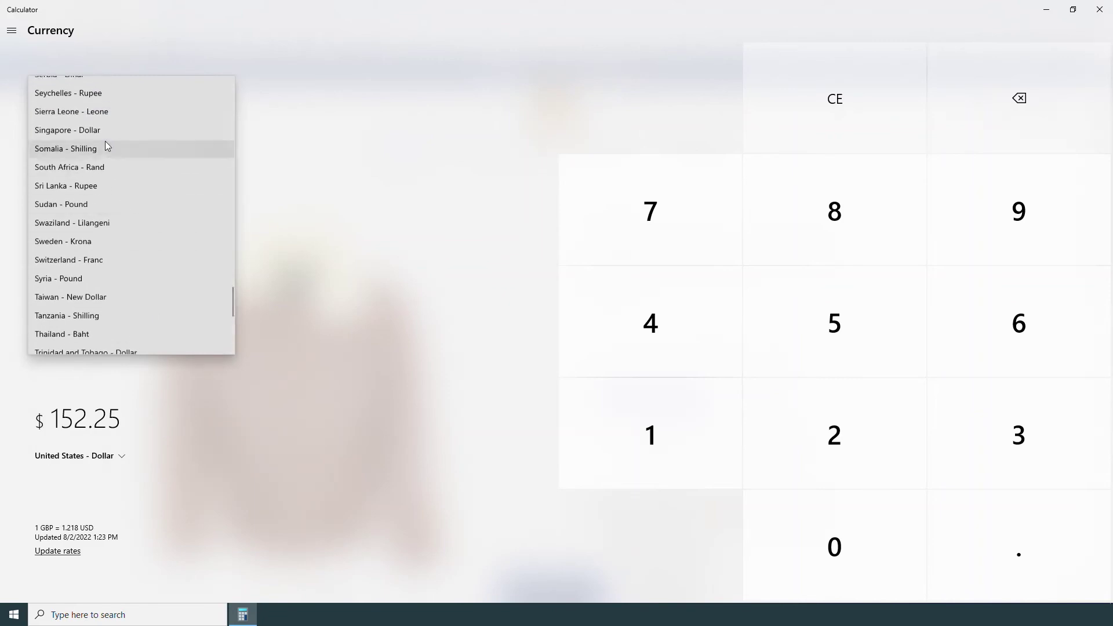
{"action": "left_click", "coordinate": [114, 148]}
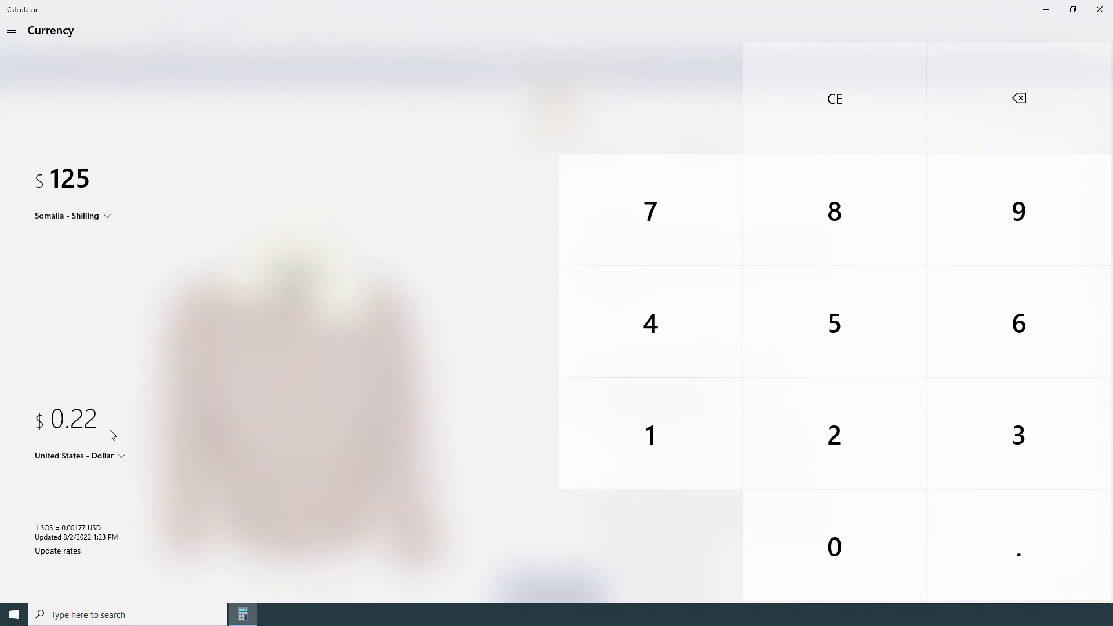
- Try two more source currencies, first Poland - Zloty and after it New Zealand - Dollar
{"action": "left_click", "coordinate": [88, 218]}
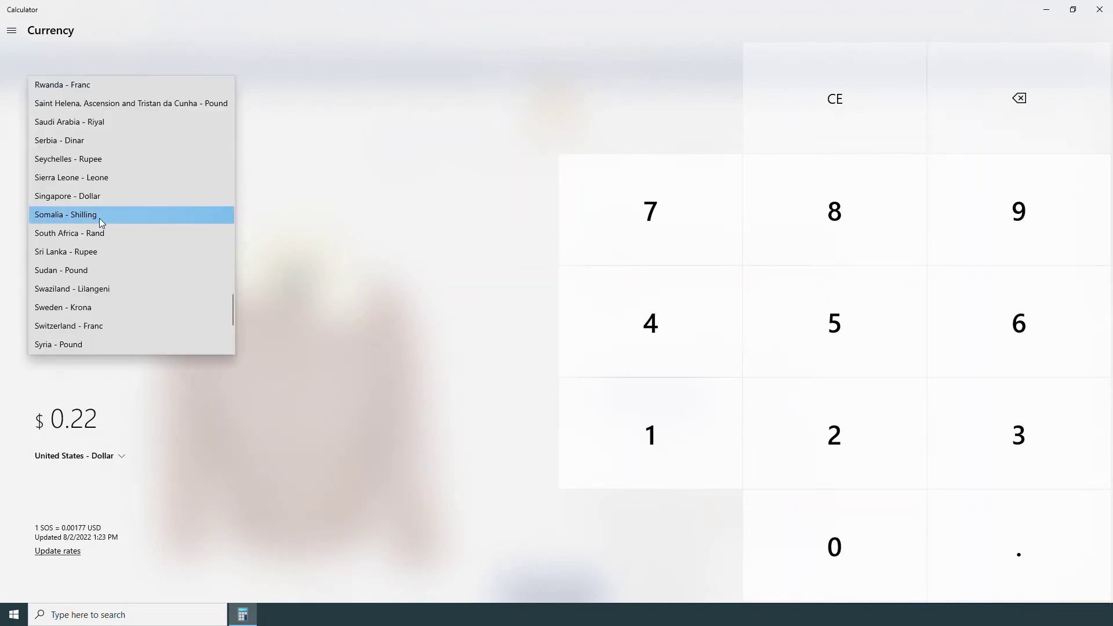
{"action": "scroll", "coordinate": [178, 259], "scroll_direction": "up", "scroll_amount": 3}
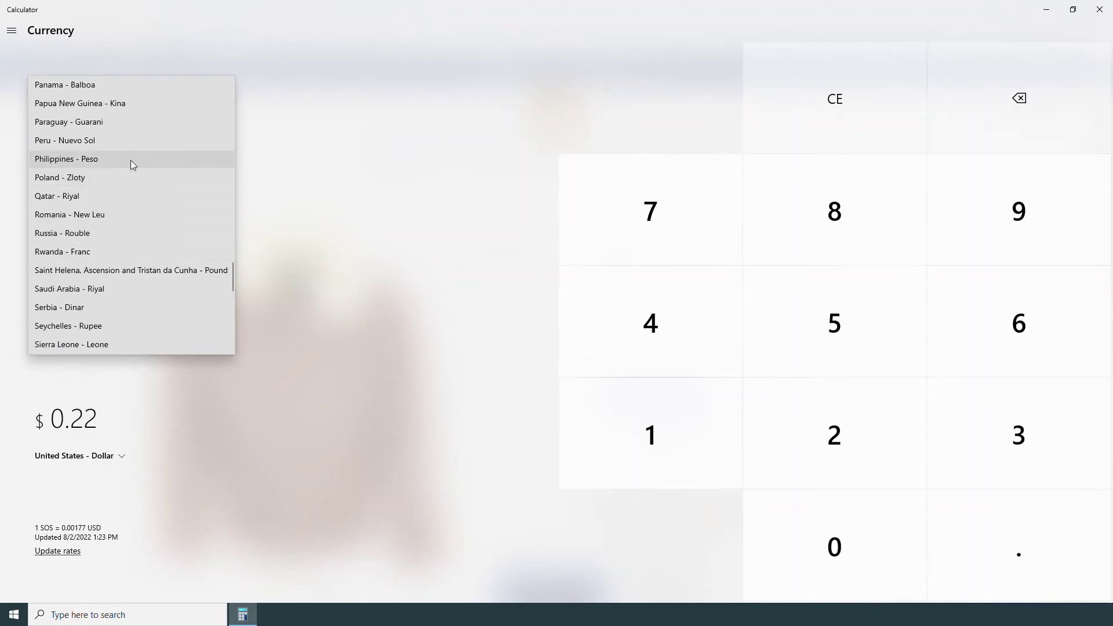
{"action": "left_click", "coordinate": [124, 177]}
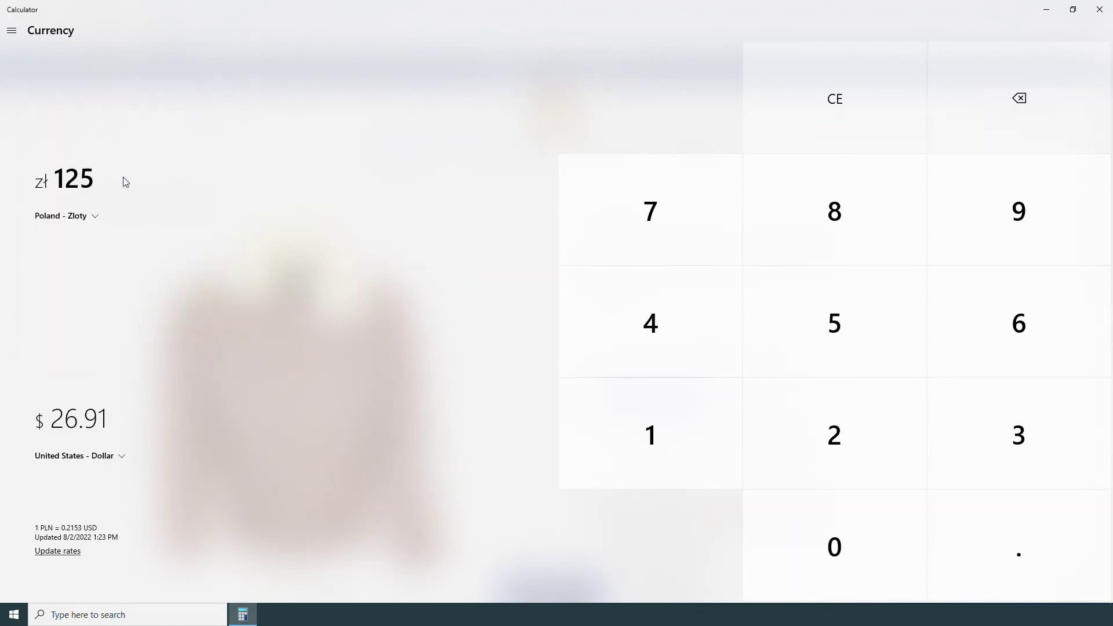
{"action": "left_click", "coordinate": [92, 218]}
{"action": "scroll", "coordinate": [131, 255], "scroll_direction": "up", "scroll_amount": 5}
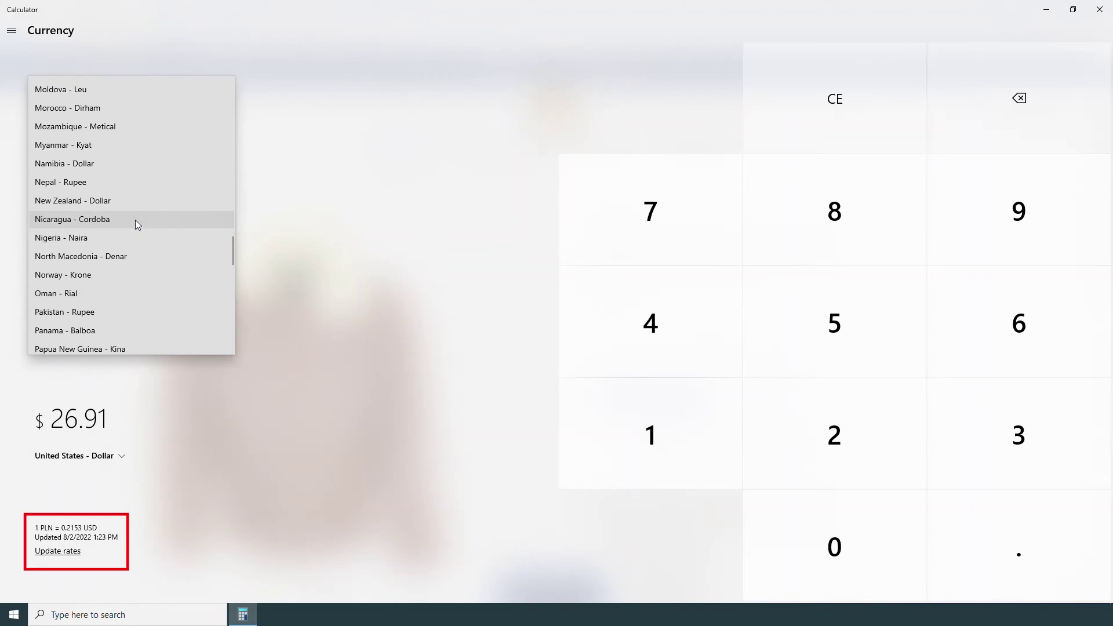
{"action": "left_click", "coordinate": [135, 200]}
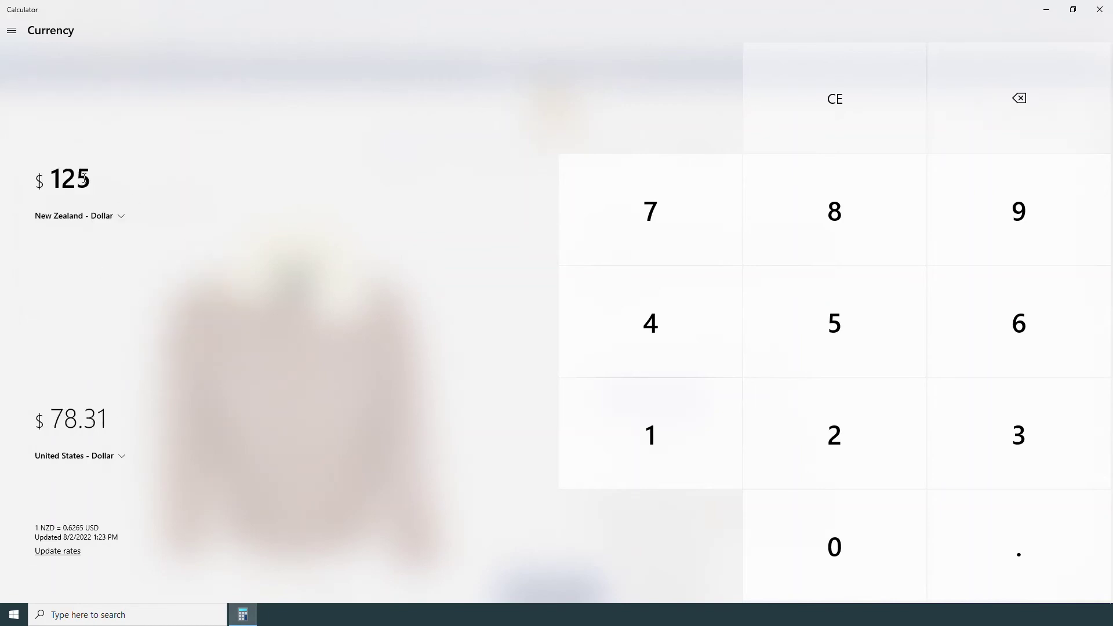
- Replace the source amount with 1 and change the source currency to Mexico - Peso
{"action": "key", "text": "BackSpace"}
{"action": "key", "text": "BackSpace"}
{"action": "key", "text": "BackSpace"}
{"action": "type", "text": "1"}
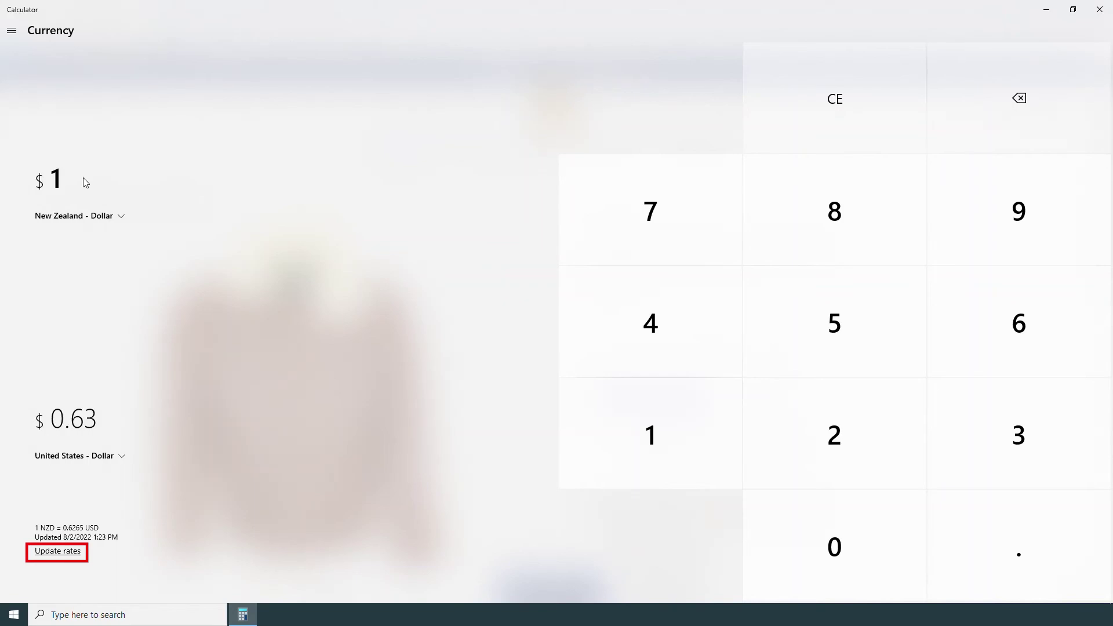
{"action": "left_click", "coordinate": [107, 217]}
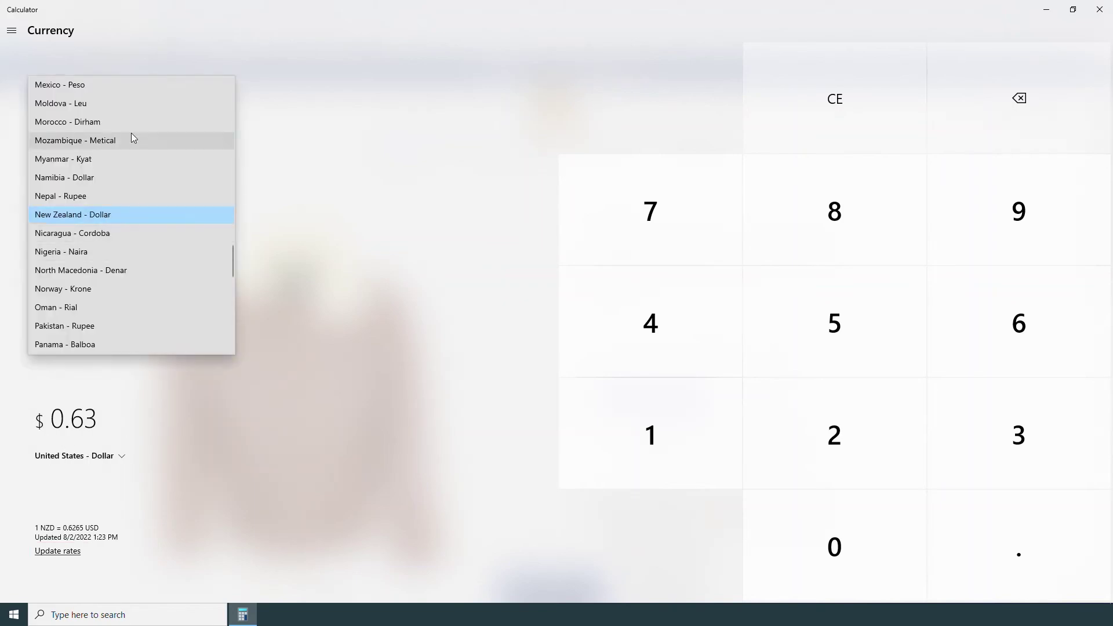
{"action": "left_click", "coordinate": [123, 83]}
- Browse the available target currencies and close the list without choosing another one
{"action": "left_click", "coordinate": [87, 456]}
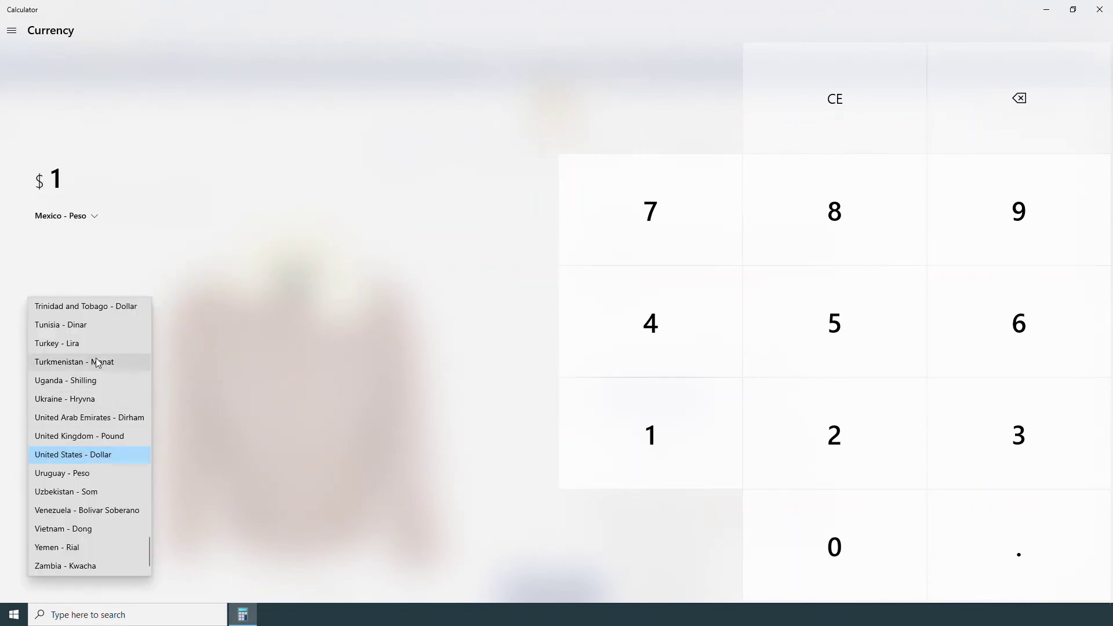
{"action": "scroll", "coordinate": [93, 354], "scroll_direction": "up", "scroll_amount": 5}
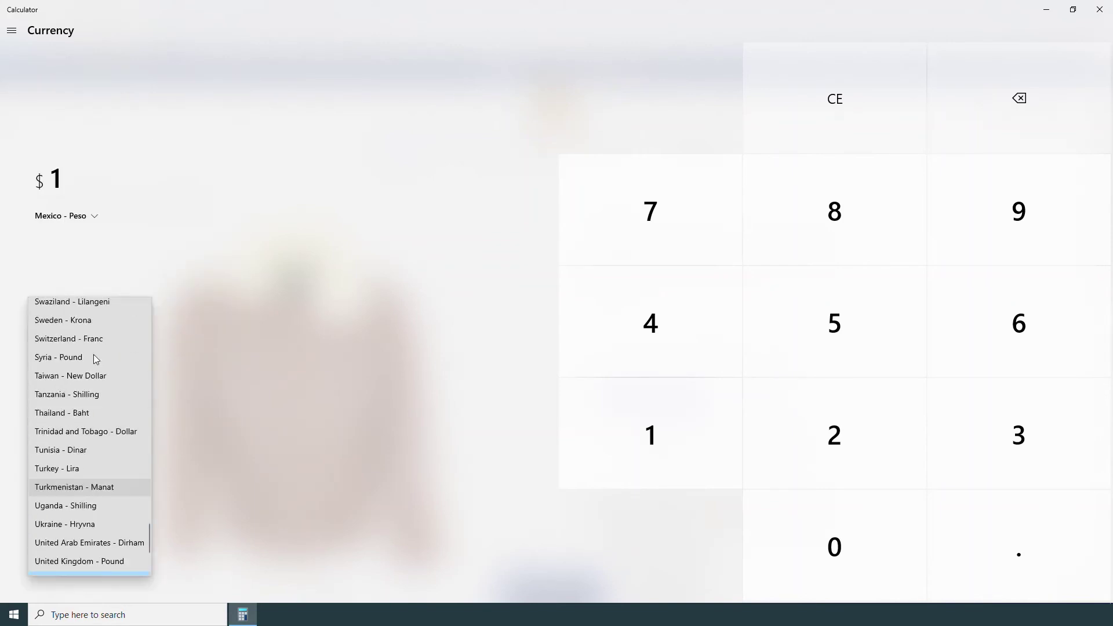
{"action": "scroll", "coordinate": [95, 358], "scroll_direction": "up", "scroll_amount": 3}
{"action": "scroll", "coordinate": [93, 359], "scroll_direction": "up", "scroll_amount": 5}
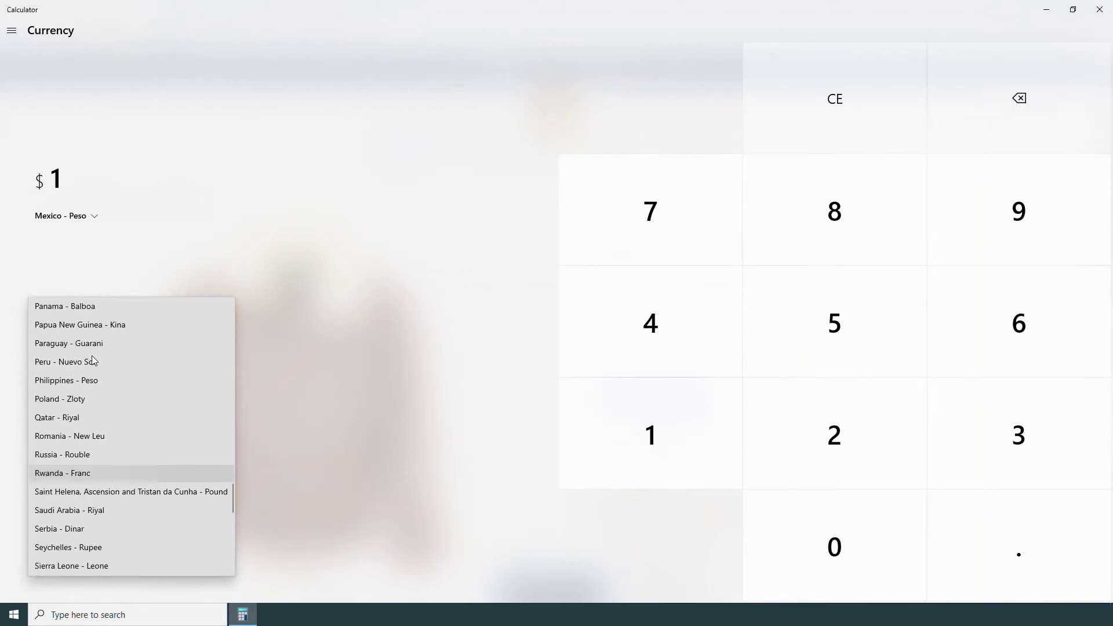
{"action": "scroll", "coordinate": [93, 361], "scroll_direction": "up", "scroll_amount": 6}
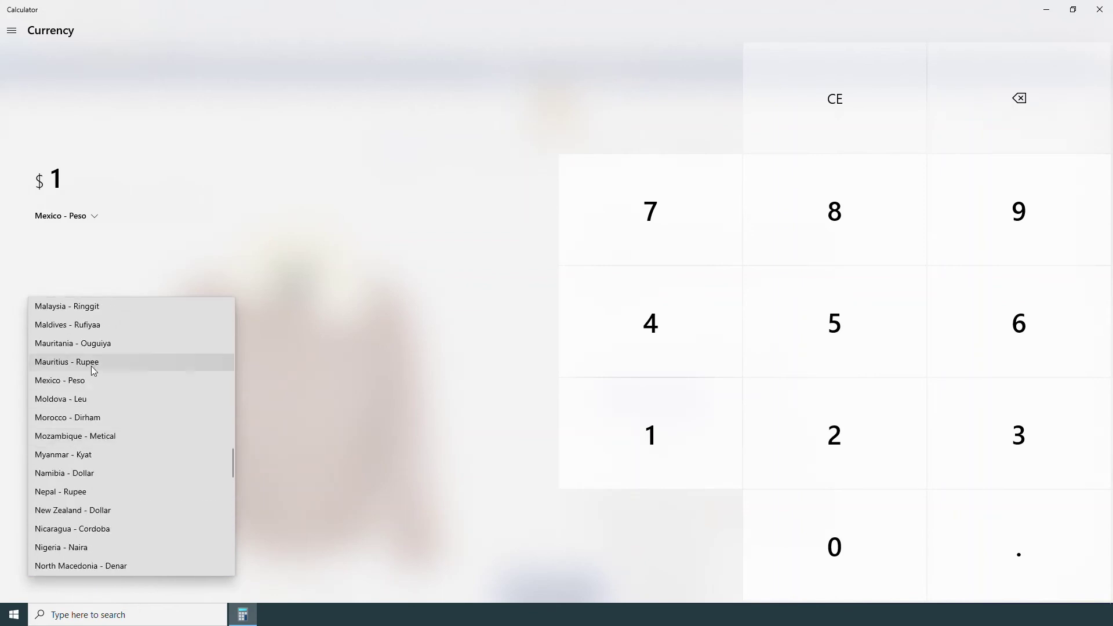
{"action": "scroll", "coordinate": [93, 372], "scroll_direction": "up", "scroll_amount": 2}
{"action": "key", "text": "Escape"}
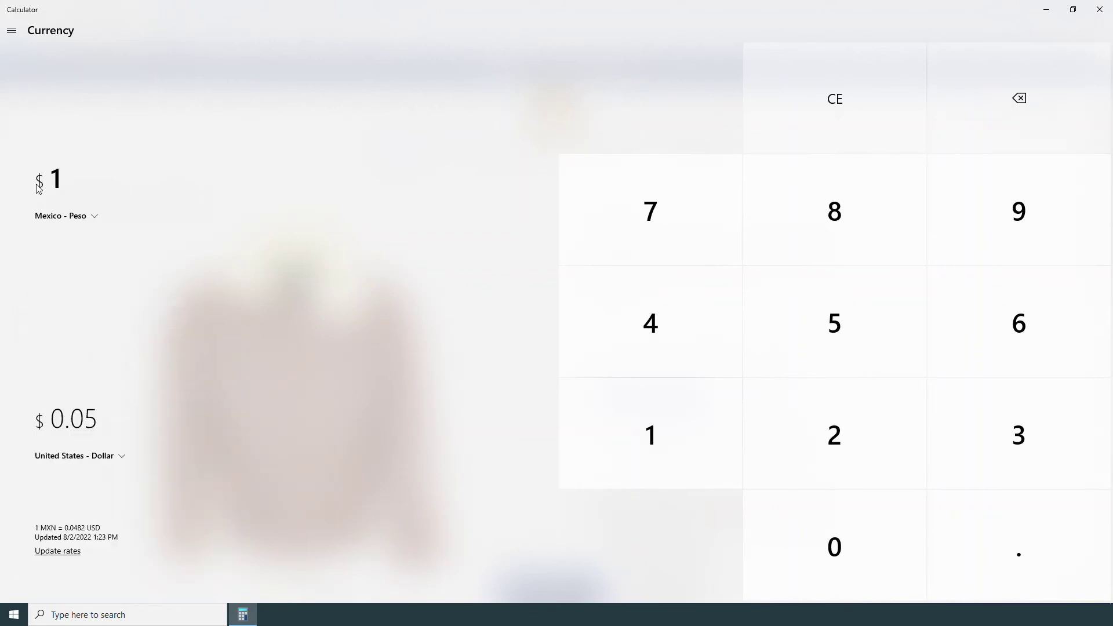
- Switch to the Volume converter and look through the ingredient amounts in the chocolate cake recipe in the browser
{"action": "left_click", "coordinate": [12, 32]}
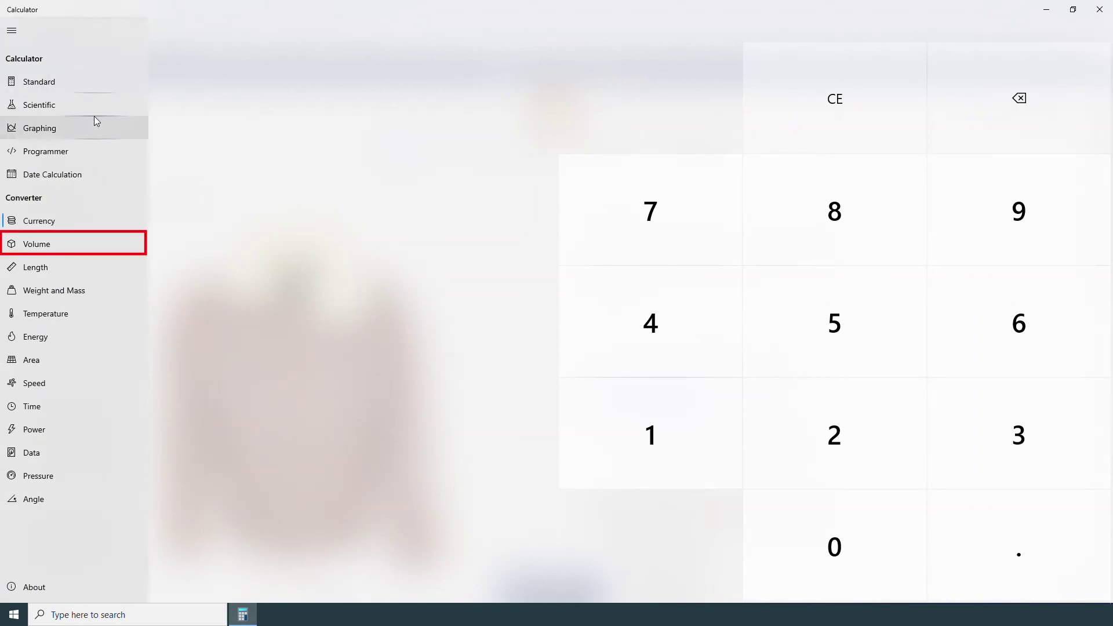
{"action": "left_click", "coordinate": [68, 246]}
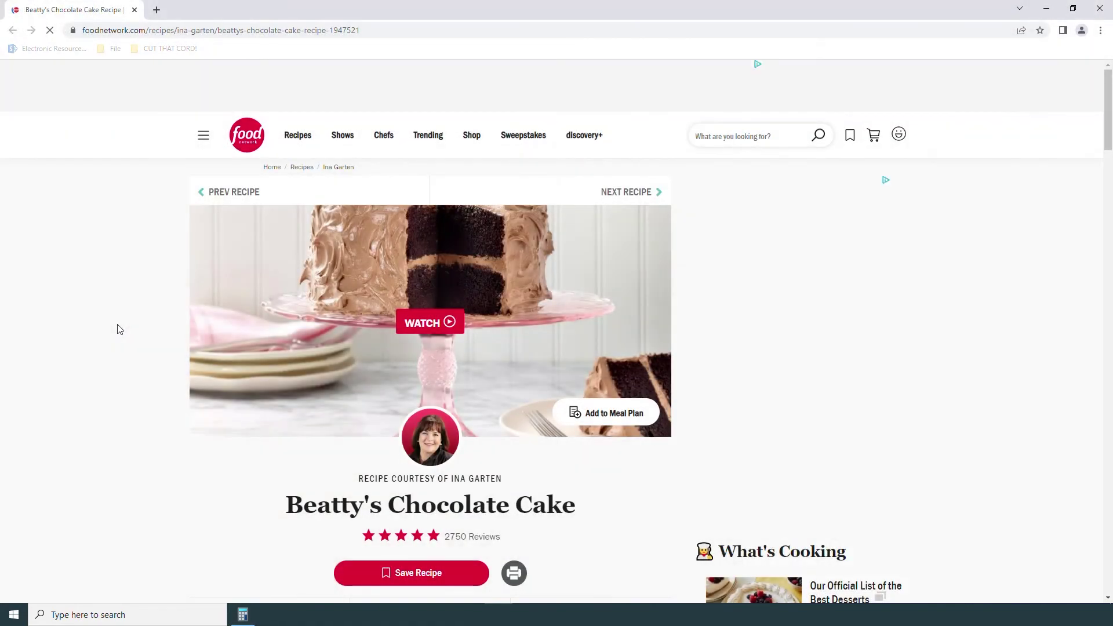
{"action": "scroll", "coordinate": [120, 329], "scroll_direction": "down", "scroll_amount": 7}
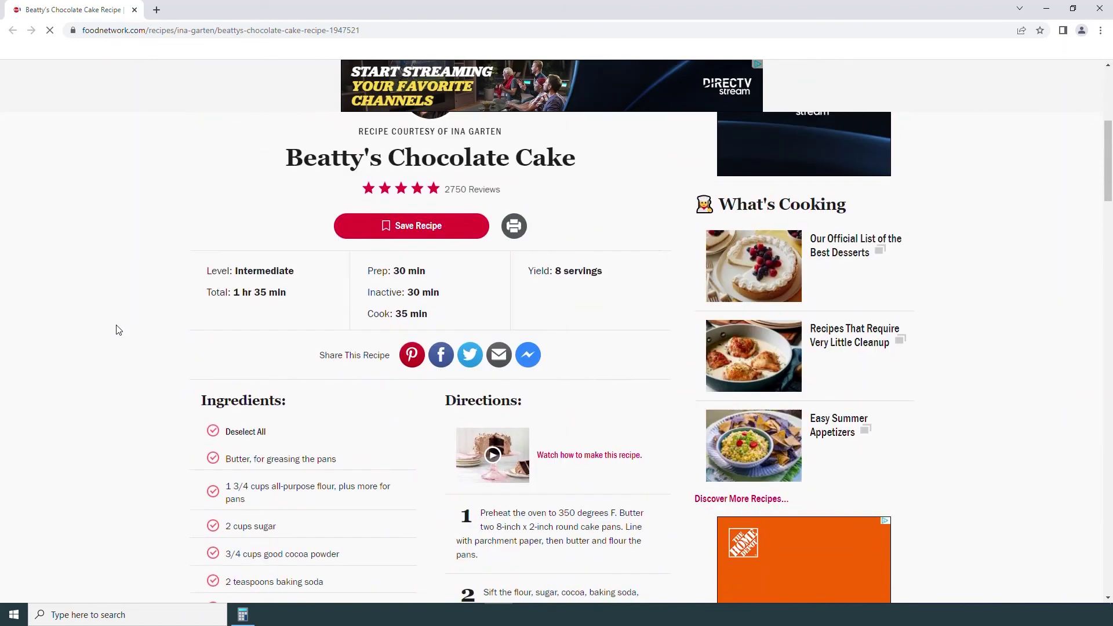
{"action": "scroll", "coordinate": [96, 331], "scroll_direction": "down", "scroll_amount": 4}
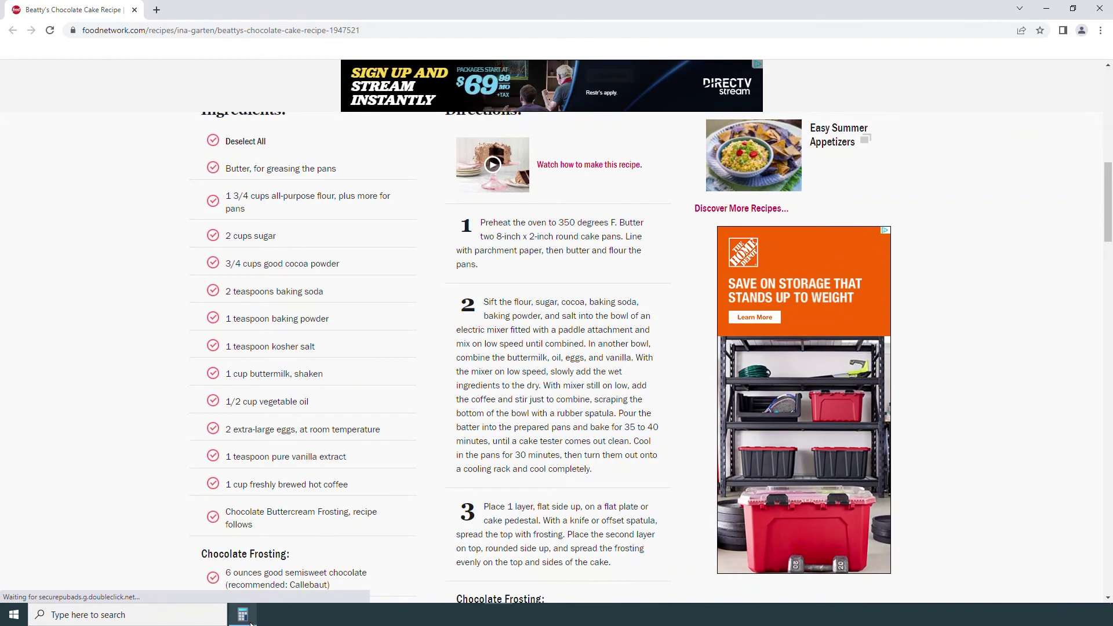
- Bring the calculator over the recipe and convert 6 US teaspoons to US tablespoons
{"action": "left_click", "coordinate": [243, 614]}
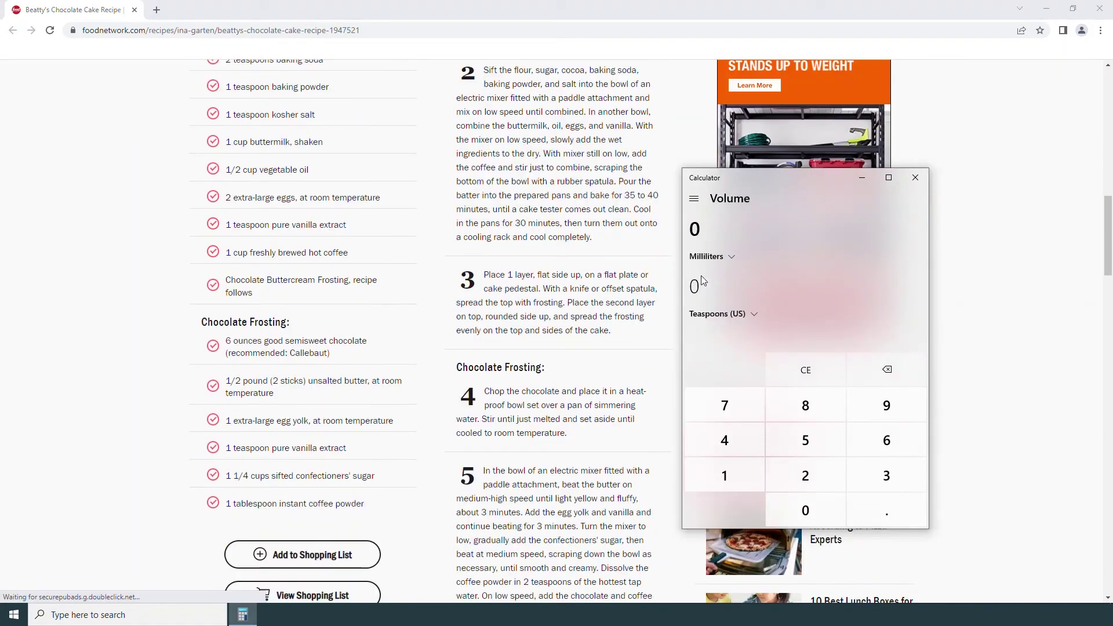
{"action": "left_click", "coordinate": [734, 256]}
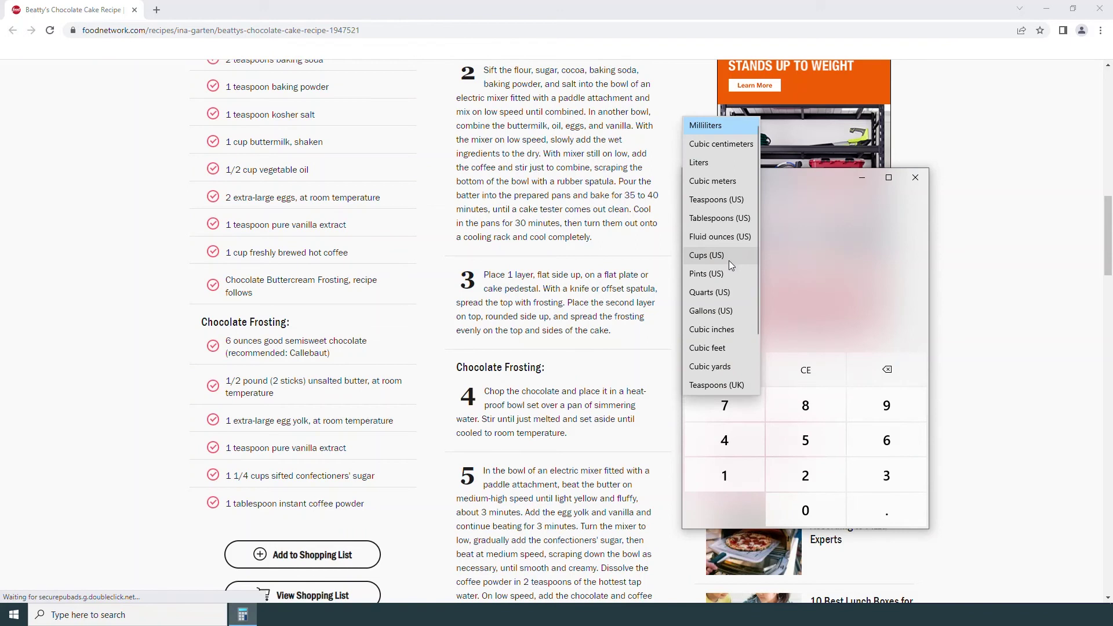
{"action": "left_click", "coordinate": [733, 200]}
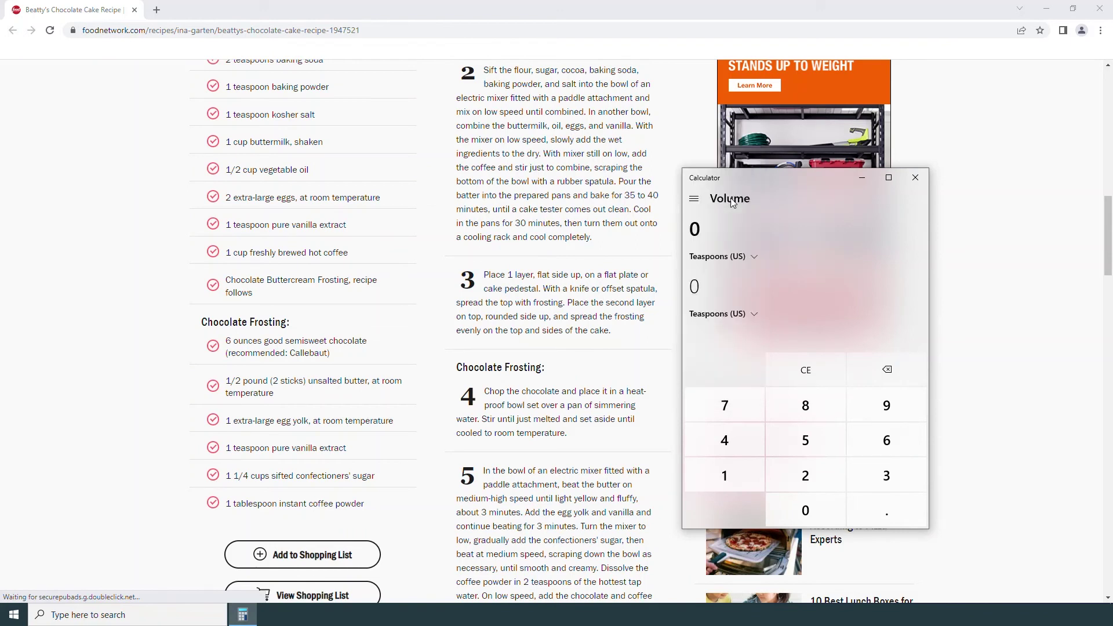
{"action": "left_click", "coordinate": [744, 313]}
{"action": "left_click", "coordinate": [736, 279]}
{"action": "left_click", "coordinate": [886, 440]}
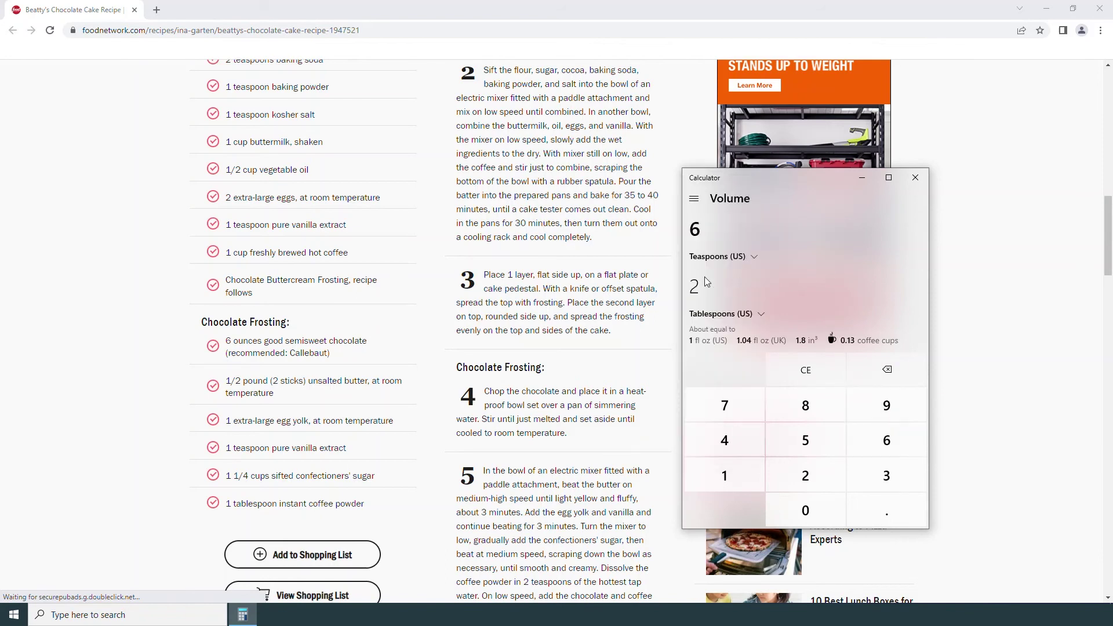
- Replace the volume amount with 3 teaspoons and widen the calculator window slightly
{"action": "left_click", "coordinate": [803, 367]}
{"action": "left_click", "coordinate": [872, 470]}
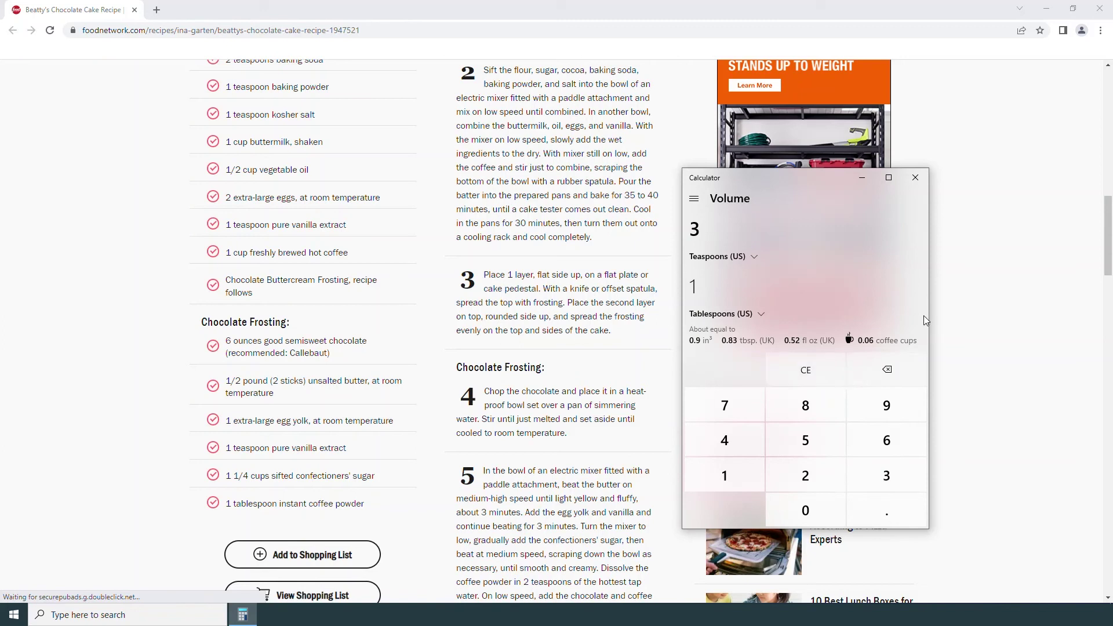
{"action": "left_click_drag", "start_coordinate": [928, 318], "coordinate": [971, 324]}
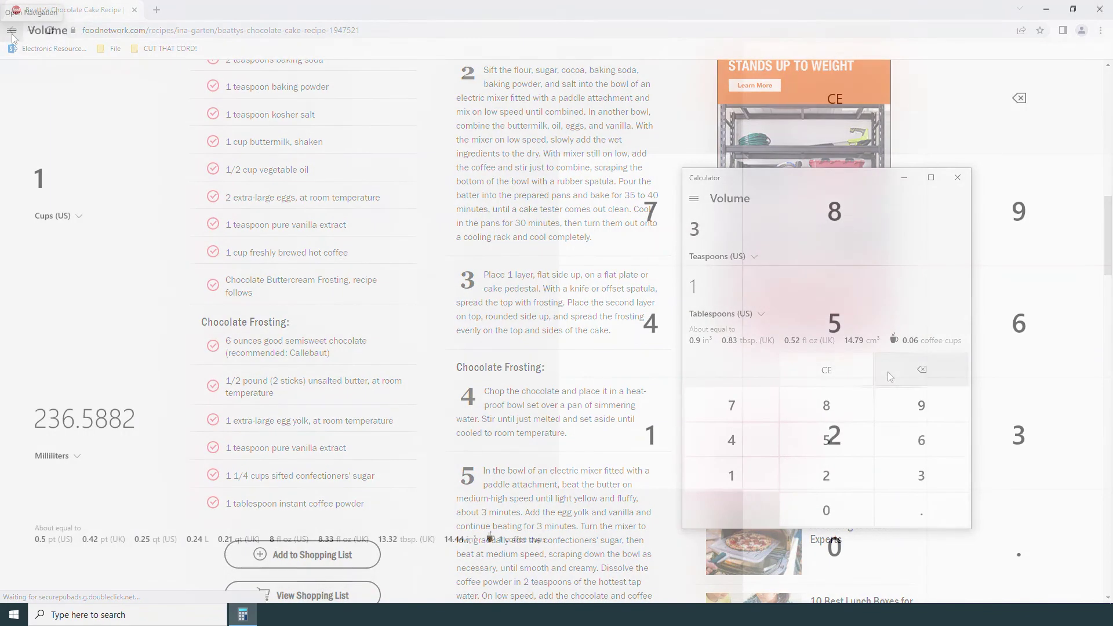
- Switch to the Length converter and open the measurements of the BILLY bookcase on the IKEA page in the browser
{"action": "left_click", "coordinate": [11, 32]}
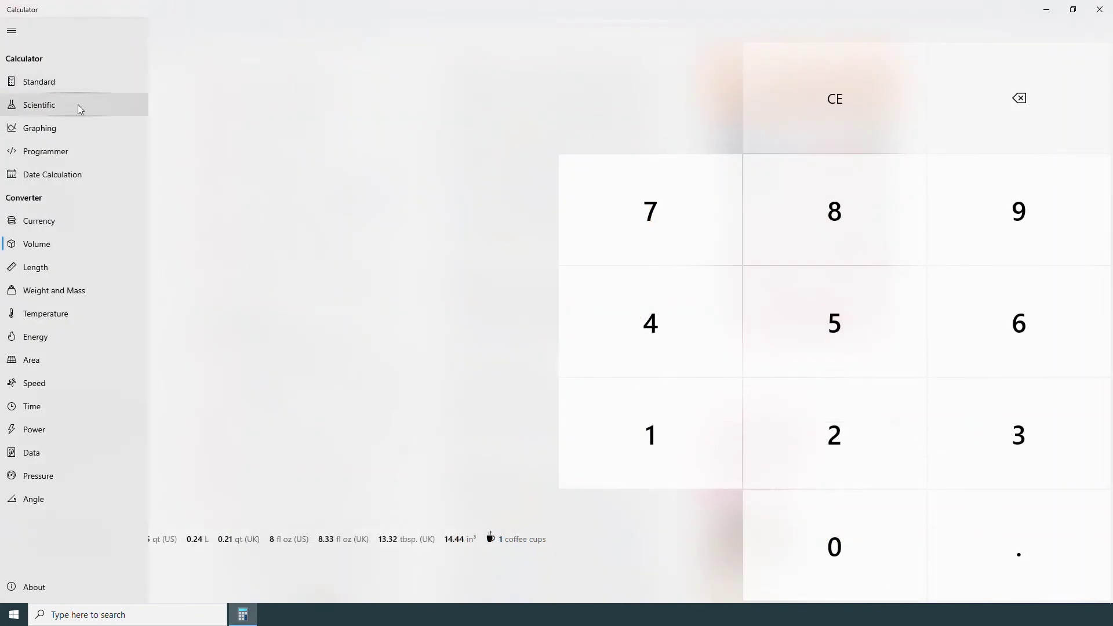
{"action": "left_click", "coordinate": [58, 266]}
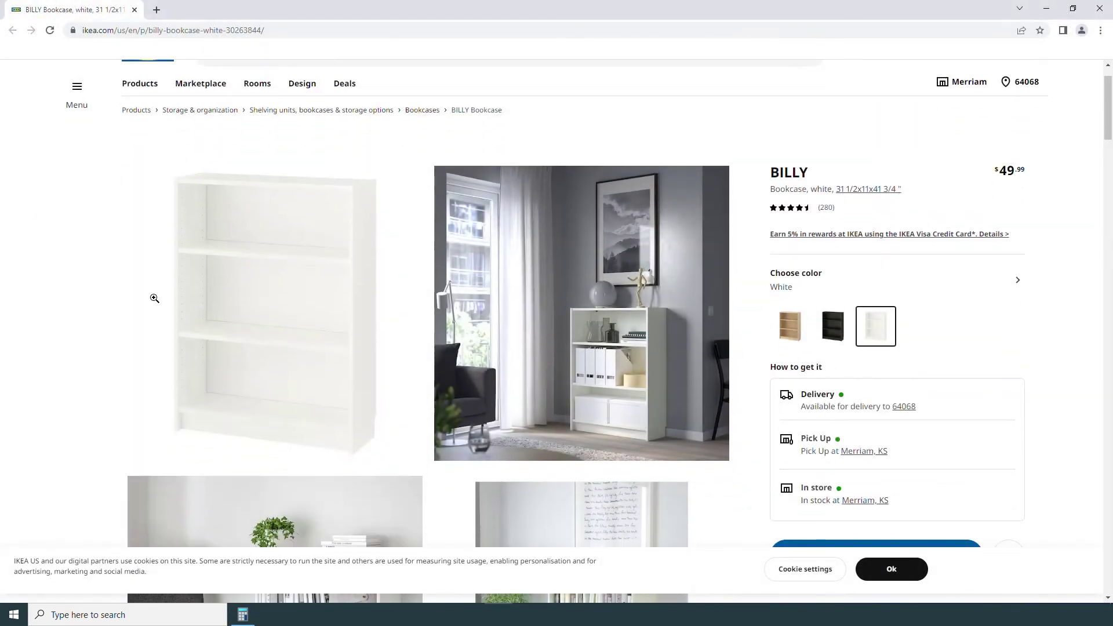
{"action": "scroll", "coordinate": [154, 298], "scroll_direction": "up", "scroll_amount": 1}
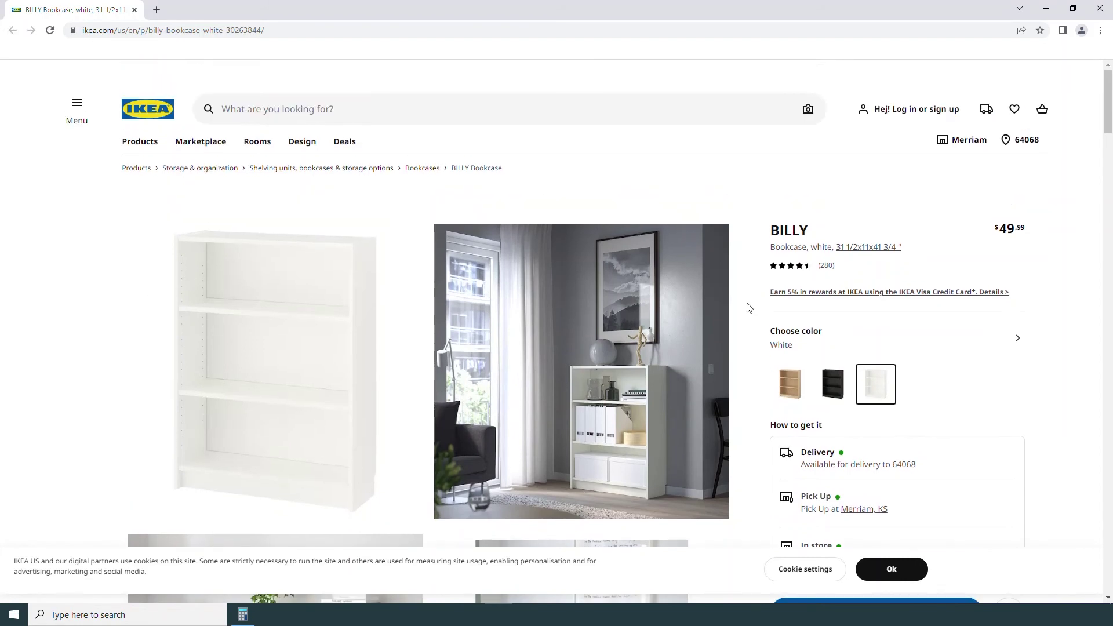
{"action": "left_click", "coordinate": [857, 248]}
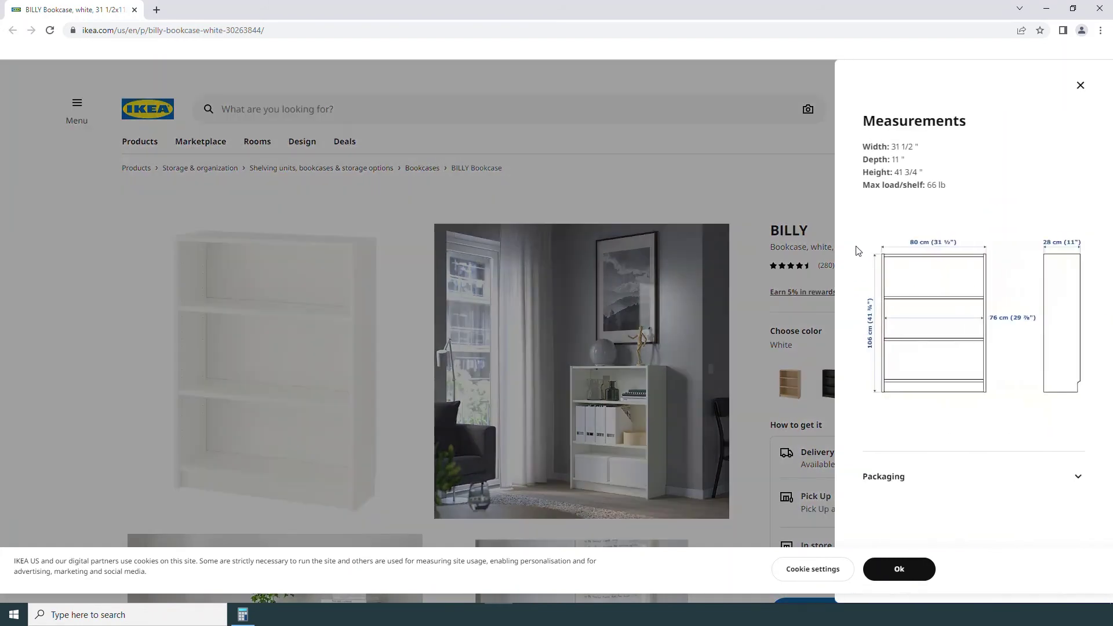
- Bring the calculator back as a smaller window and place it beside the bookcase measurements
{"action": "left_click", "coordinate": [239, 619]}
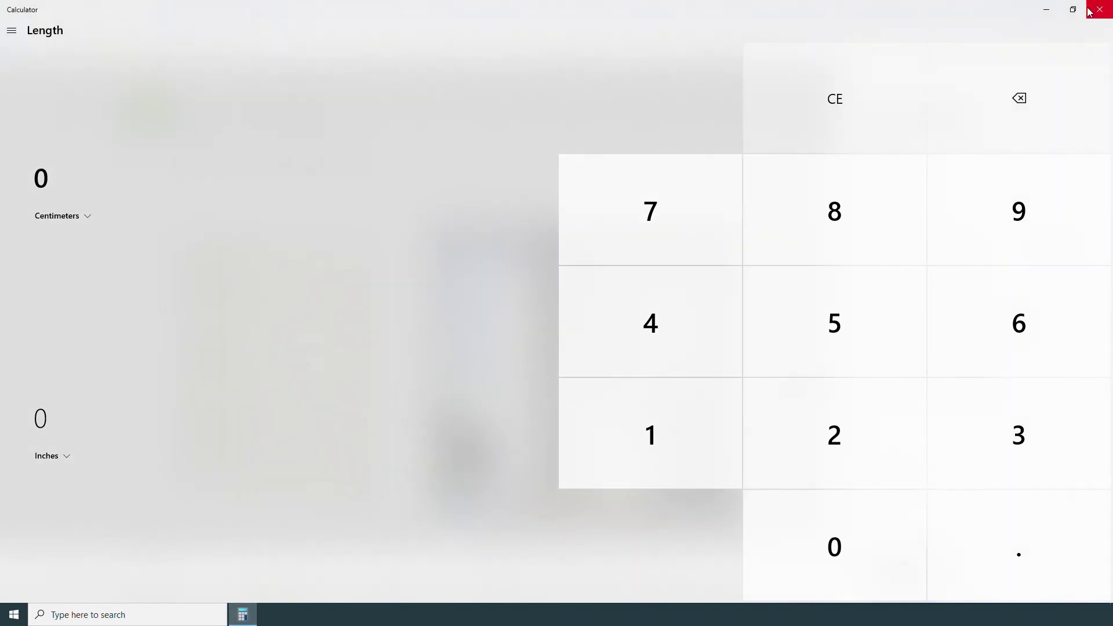
{"action": "left_click", "coordinate": [1073, 9]}
{"action": "left_click_drag", "start_coordinate": [819, 173], "coordinate": [566, 93]}
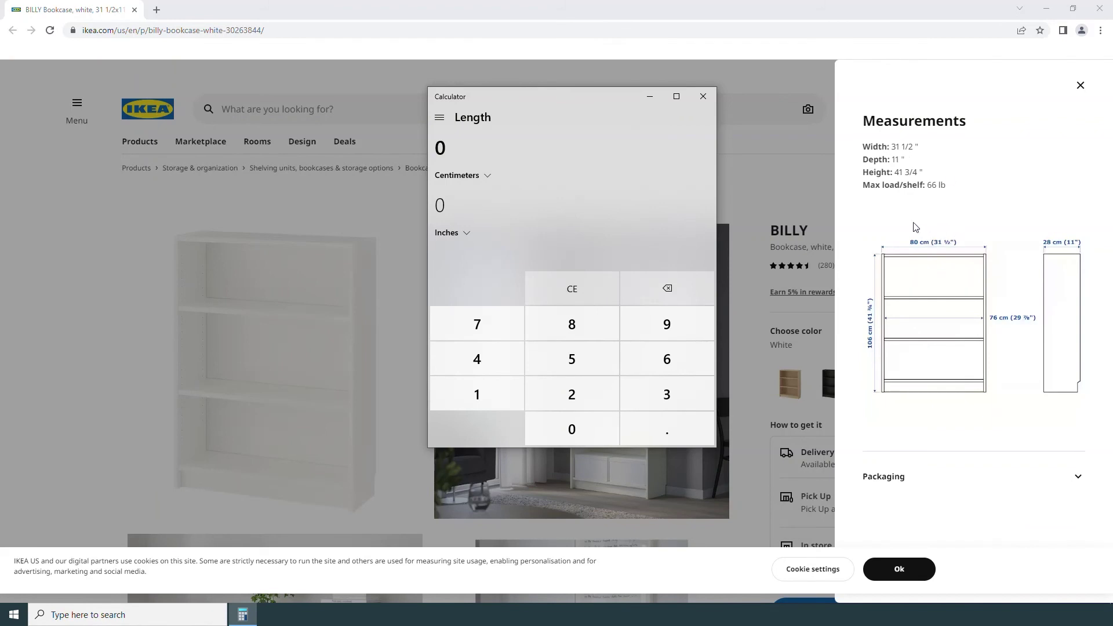
- Set the length conversion from inches to centimeters and convert the bookcase width of 31.5 inches
{"action": "left_click", "coordinate": [468, 175]}
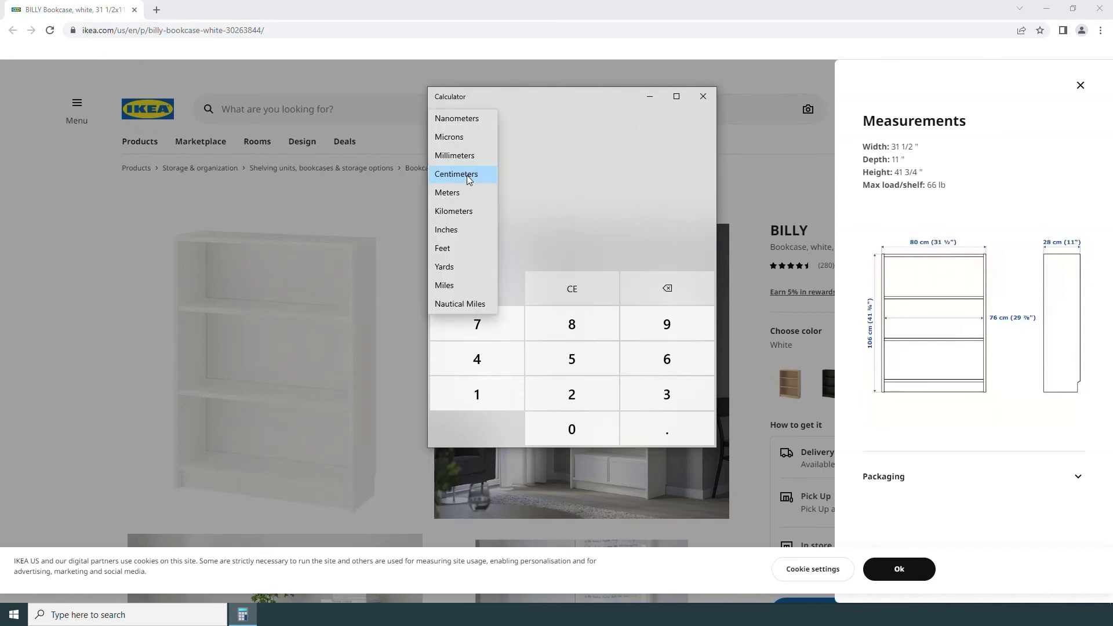
{"action": "left_click", "coordinate": [462, 231]}
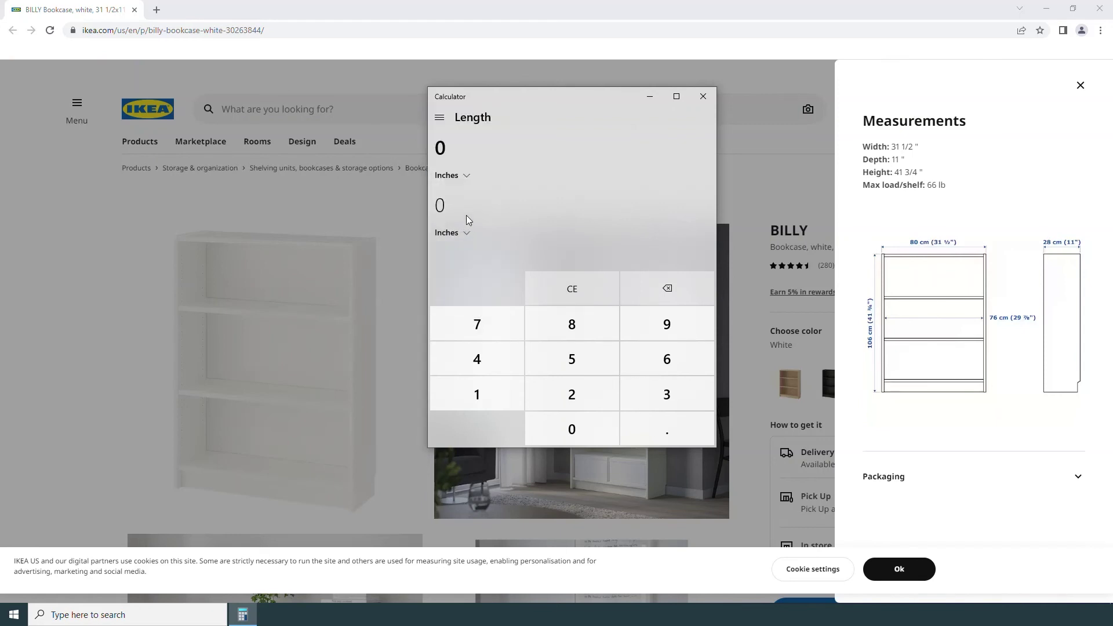
{"action": "left_click", "coordinate": [457, 232]}
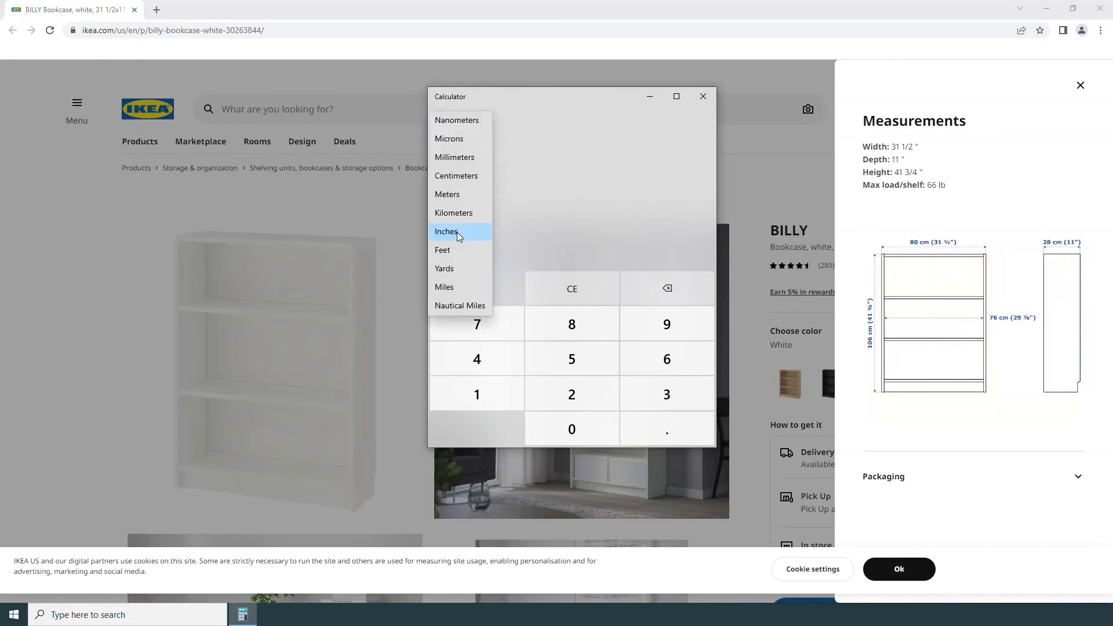
{"action": "left_click", "coordinate": [459, 176]}
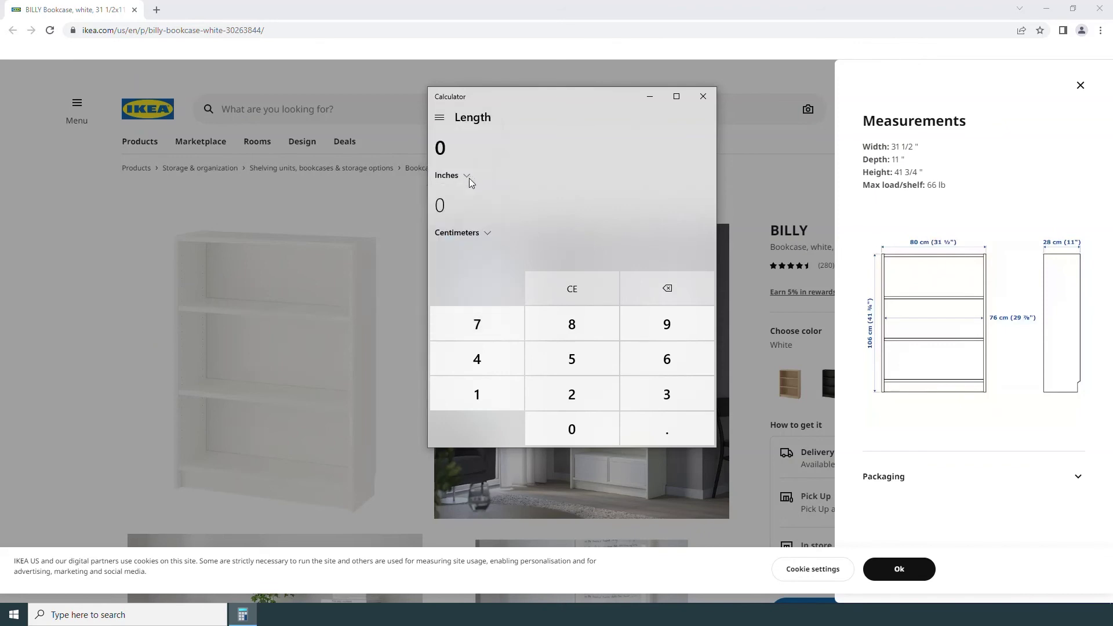
{"action": "left_click", "coordinate": [644, 390]}
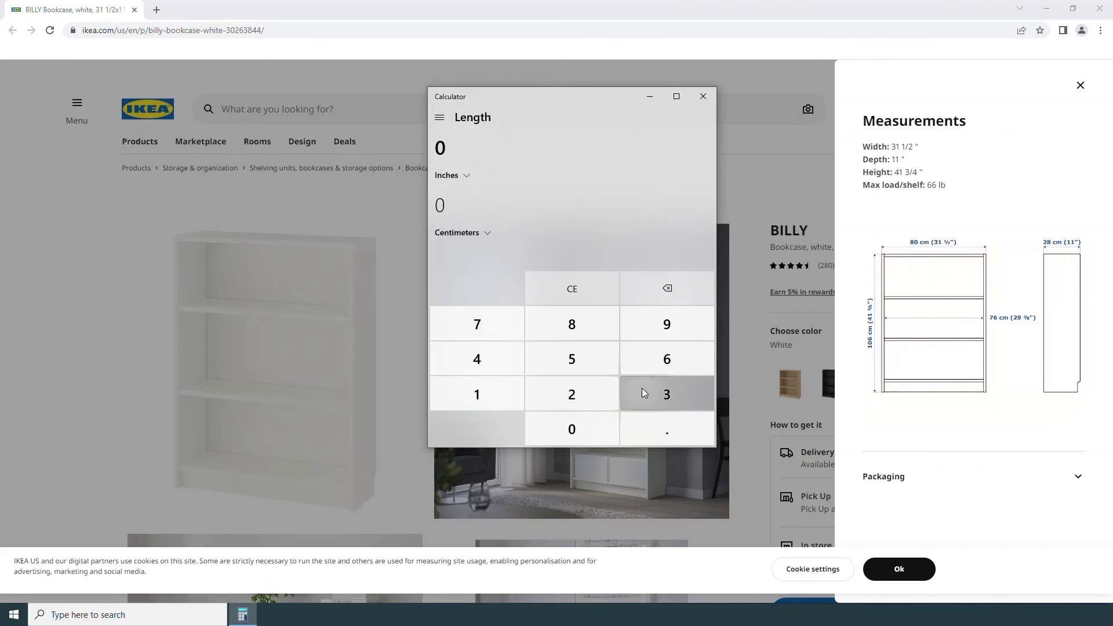
{"action": "left_click", "coordinate": [489, 399]}
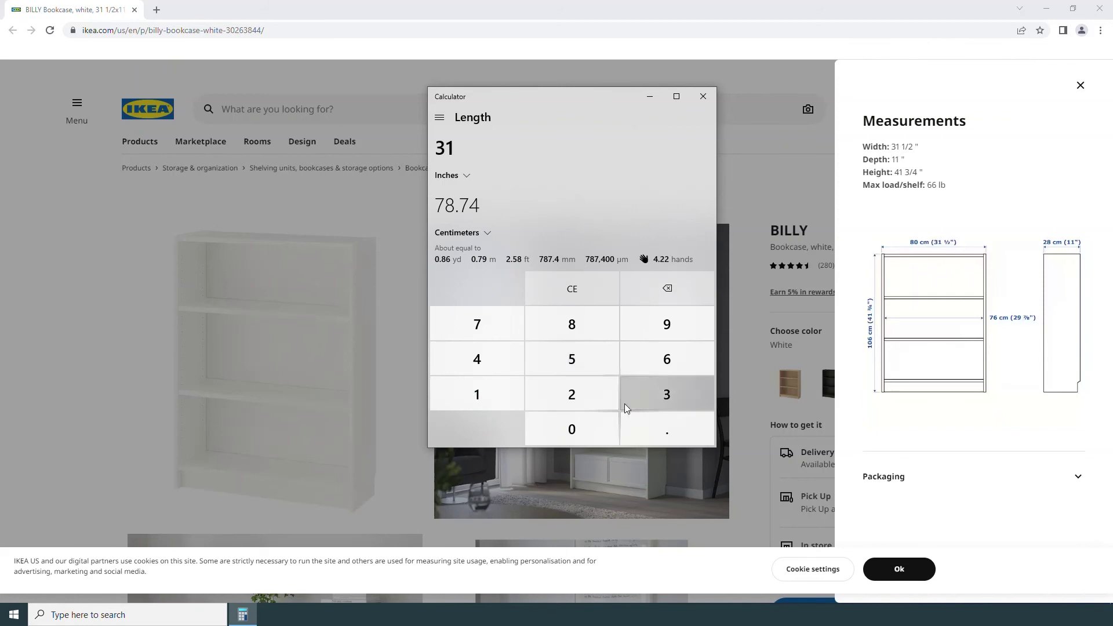
{"action": "left_click", "coordinate": [657, 423]}
{"action": "left_click", "coordinate": [582, 363]}
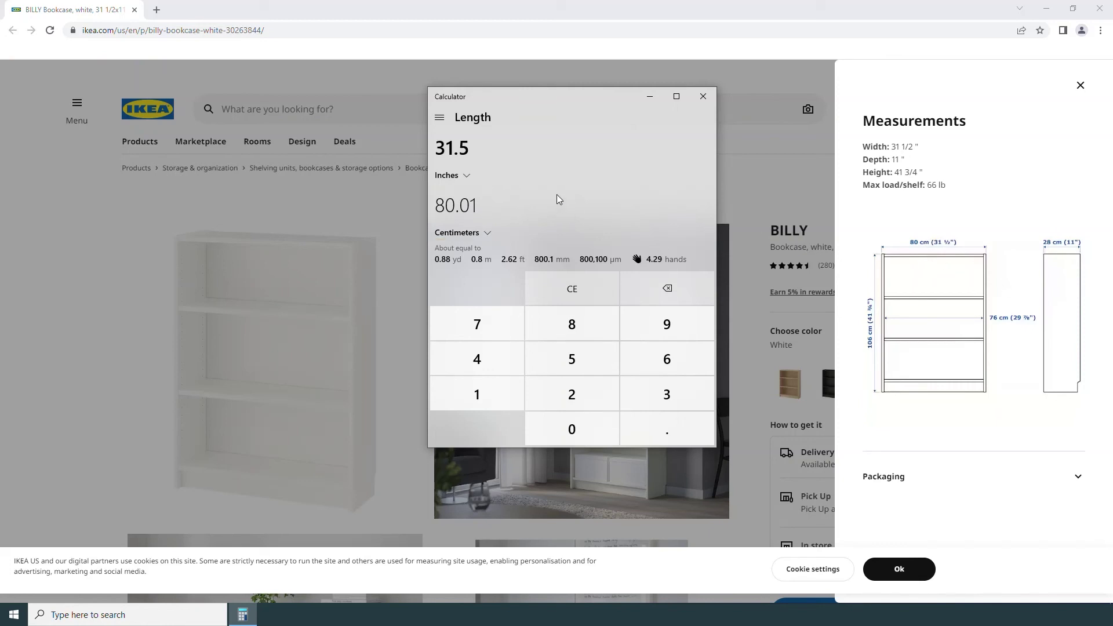
- Try feet as the source unit for the 31.5 value and return it to inches
{"action": "left_click", "coordinate": [454, 175]}
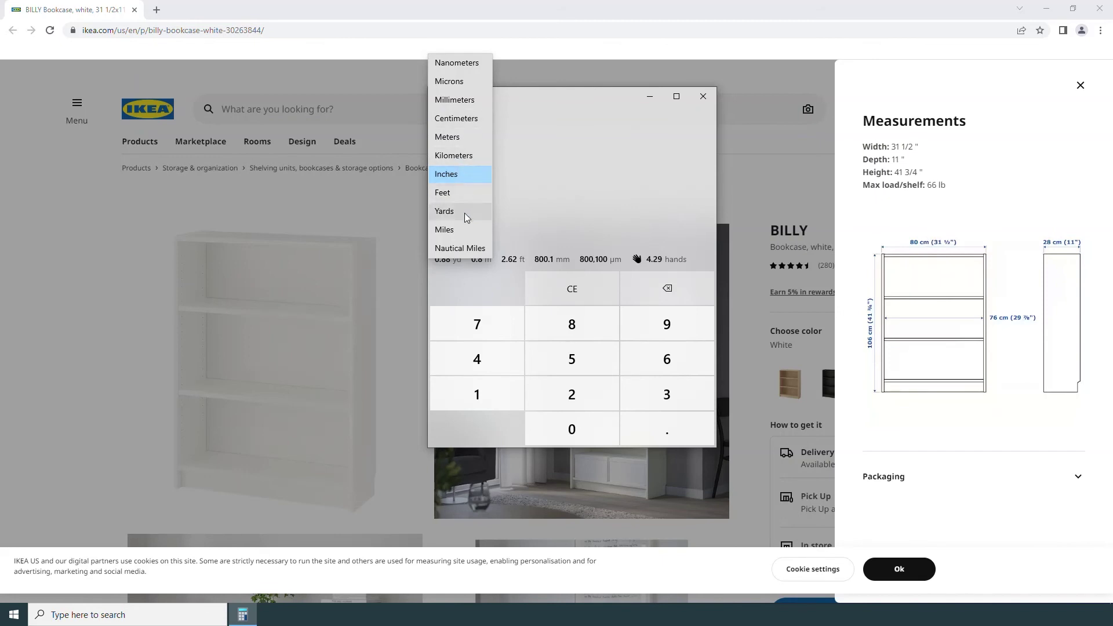
{"action": "left_click", "coordinate": [464, 199]}
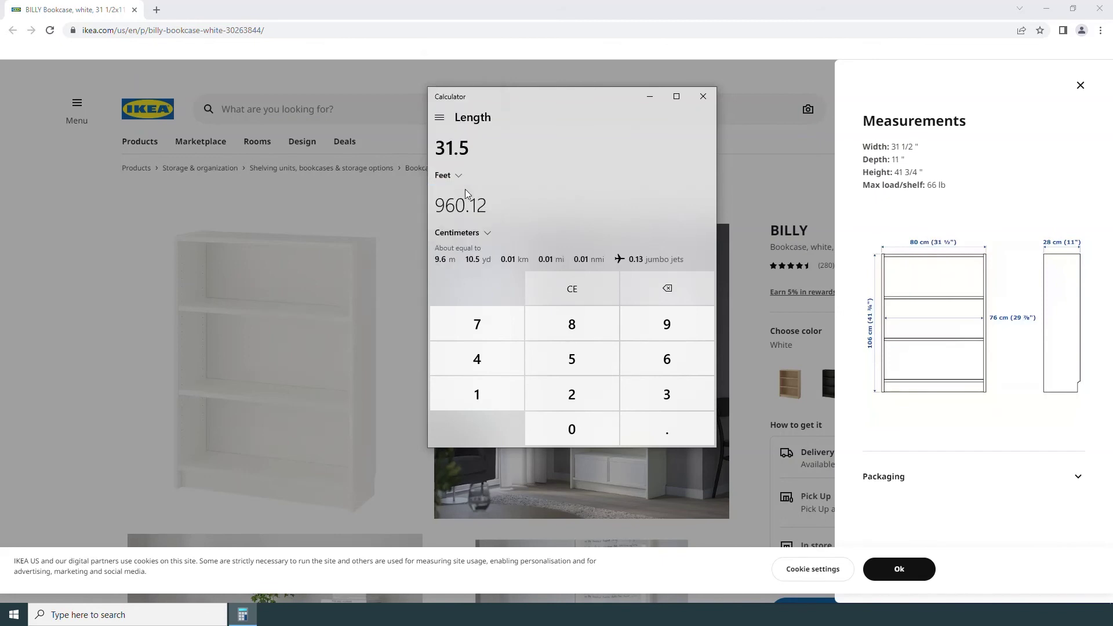
{"action": "left_click", "coordinate": [458, 177]}
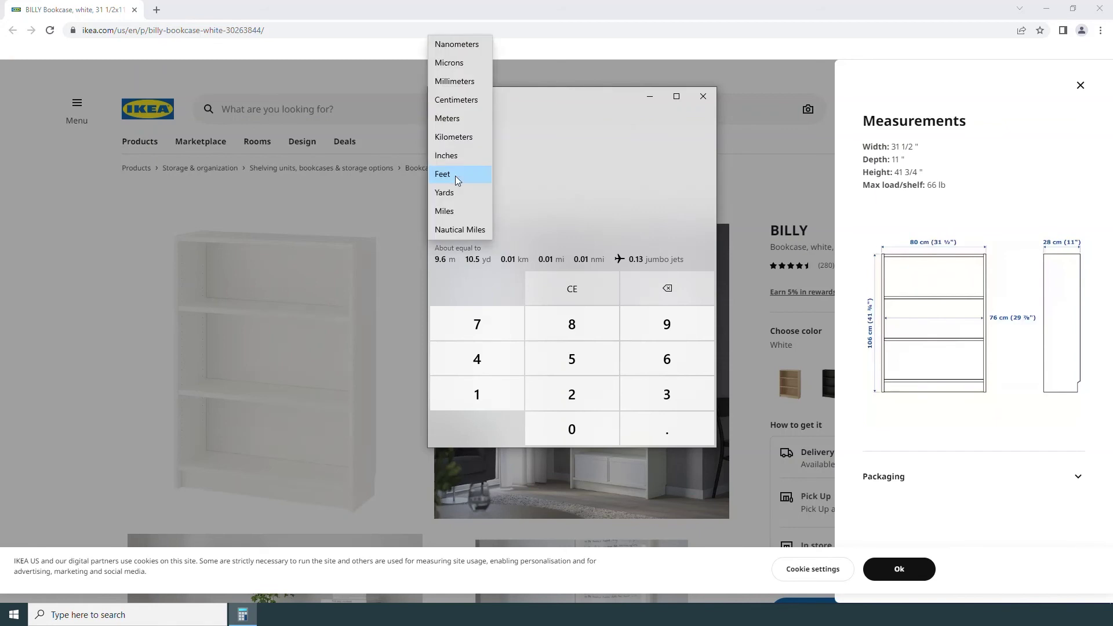
{"action": "left_click", "coordinate": [462, 154]}
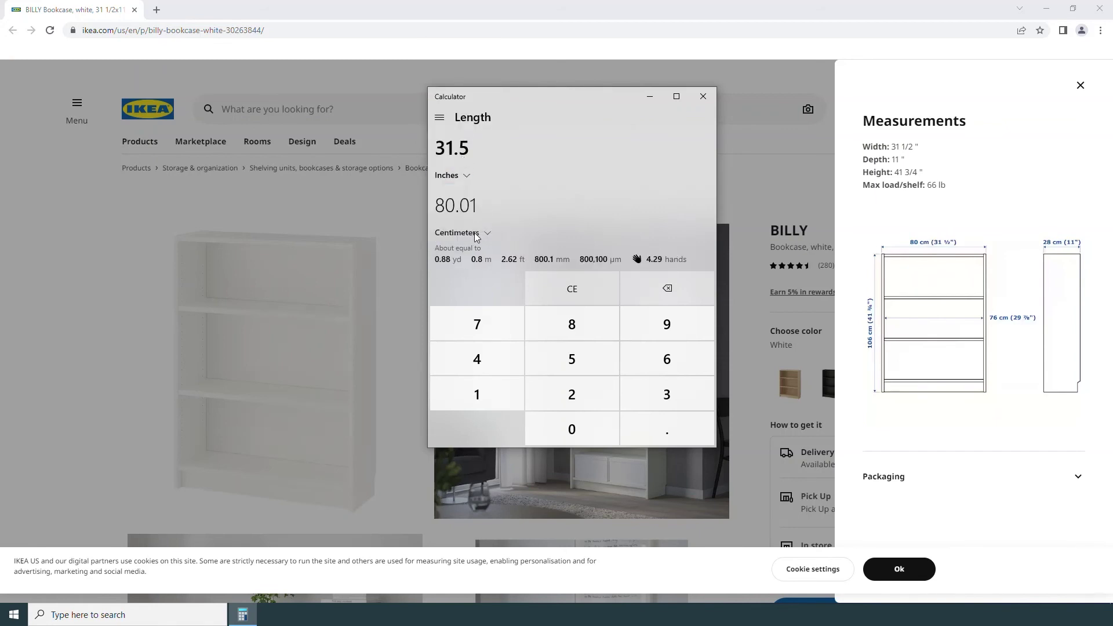
- Change the target unit to feet and replace the length with the bookcase height of 41.75 inches
{"action": "left_click", "coordinate": [475, 231]}
{"action": "left_click", "coordinate": [464, 308]}
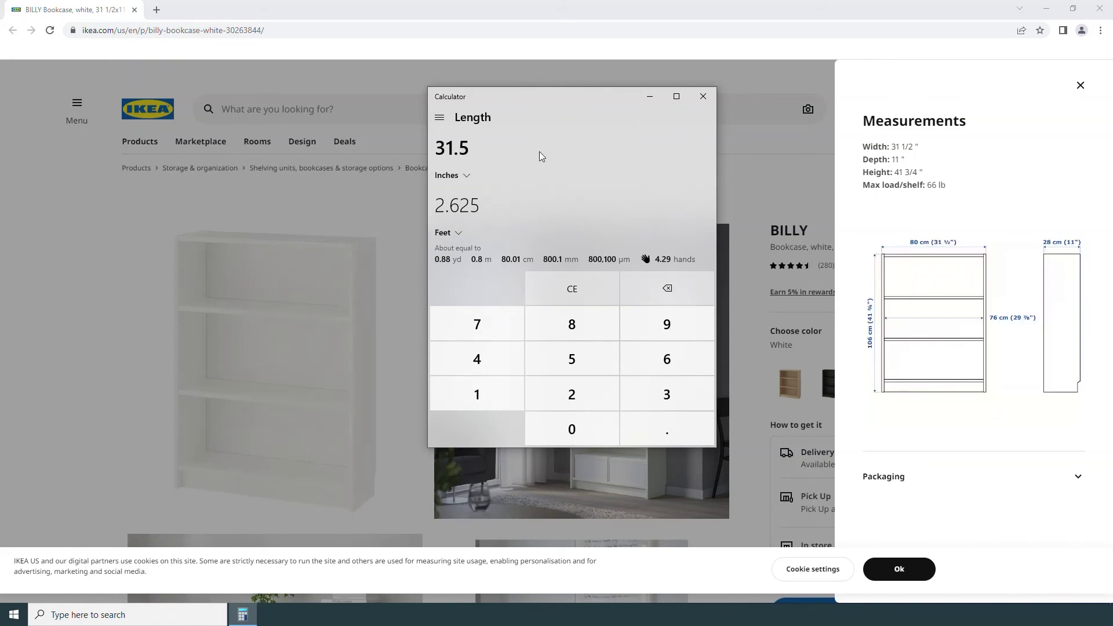
{"action": "key", "text": "BackSpace"}
{"action": "key", "text": "BackSpace"}
{"action": "key", "text": "BackSpace"}
{"action": "key", "text": "BackSpace"}
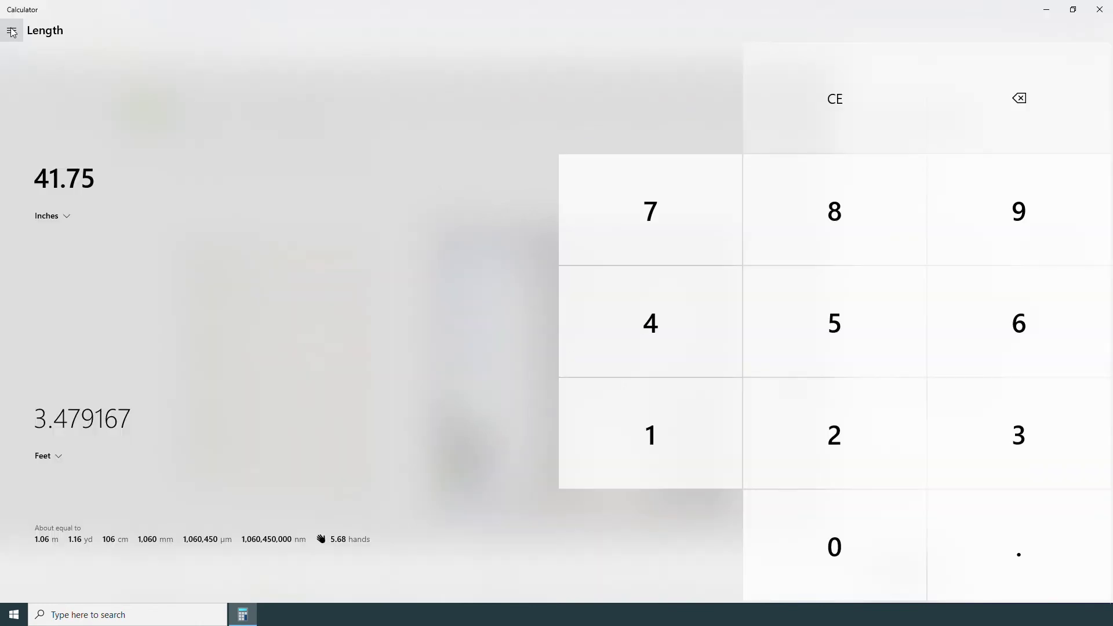
- Switch to the Weight and Mass converter and look through the source weight units, keeping kilograms
{"action": "left_click", "coordinate": [12, 32]}
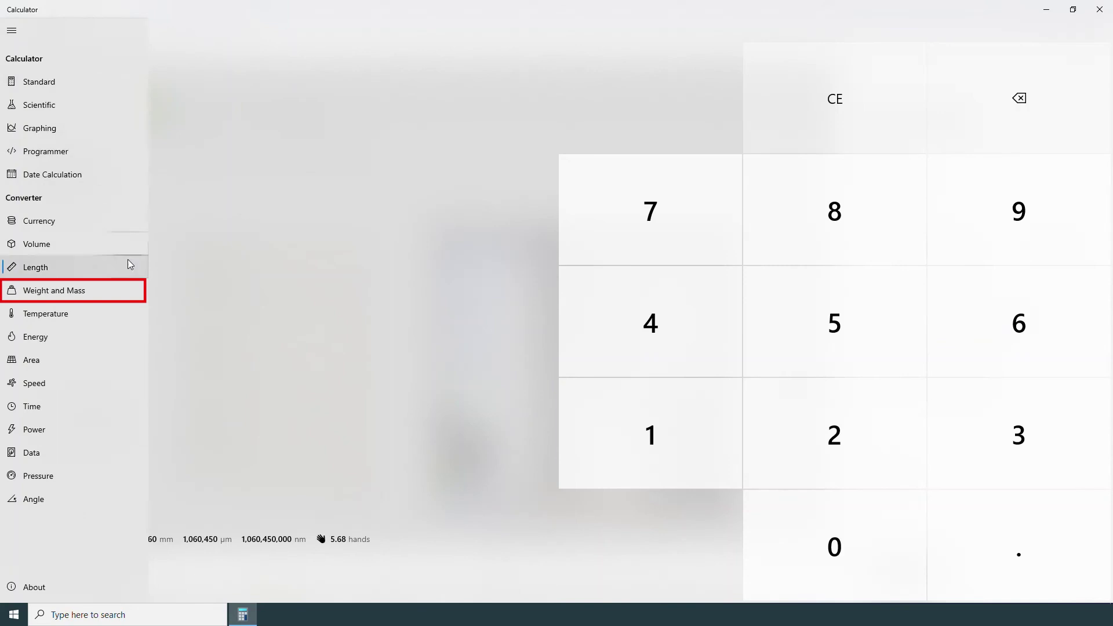
{"action": "left_click", "coordinate": [109, 287]}
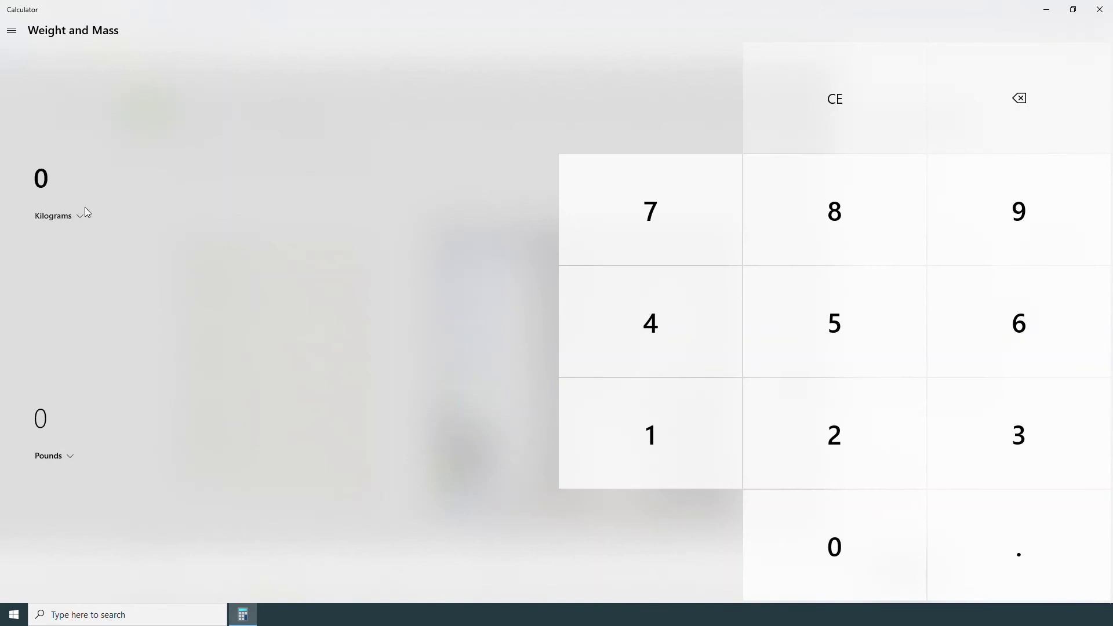
{"action": "left_click", "coordinate": [68, 217]}
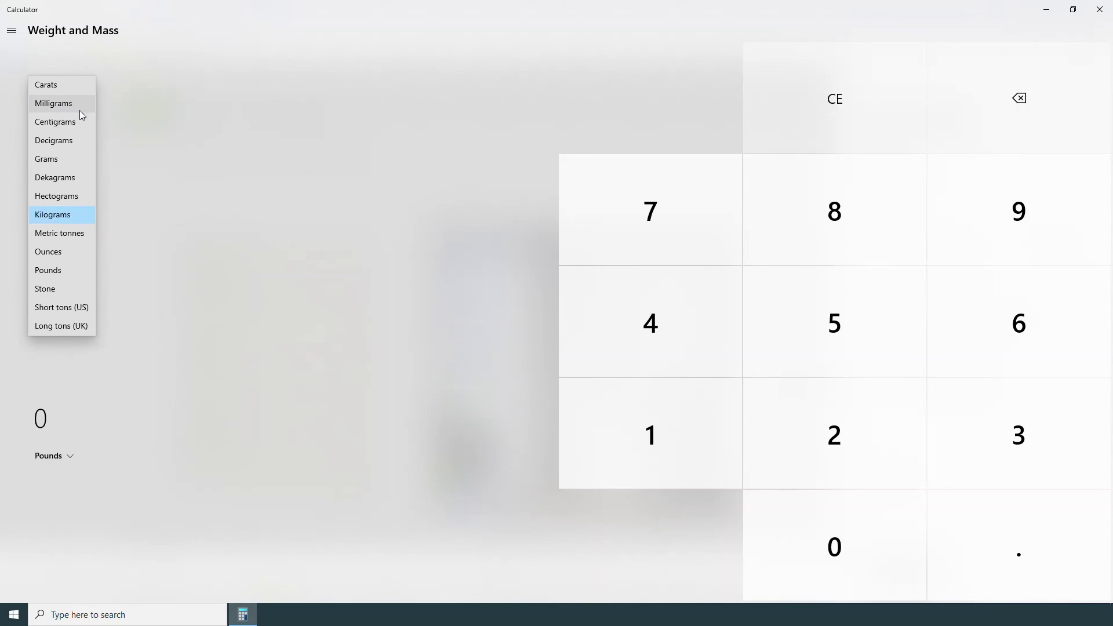
{"action": "left_click", "coordinate": [79, 109]}
{"action": "left_click", "coordinate": [66, 231]}
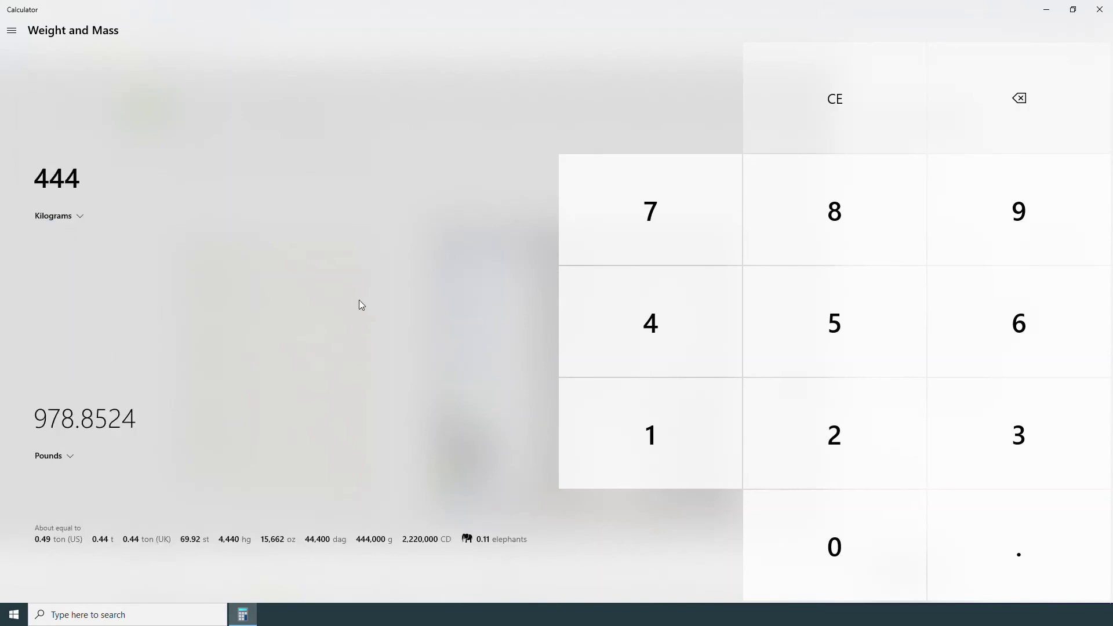
- Clear the weight, enter 4 kilograms for conversion to pounds, and change the source unit to ounces
{"action": "key", "text": "Escape"}
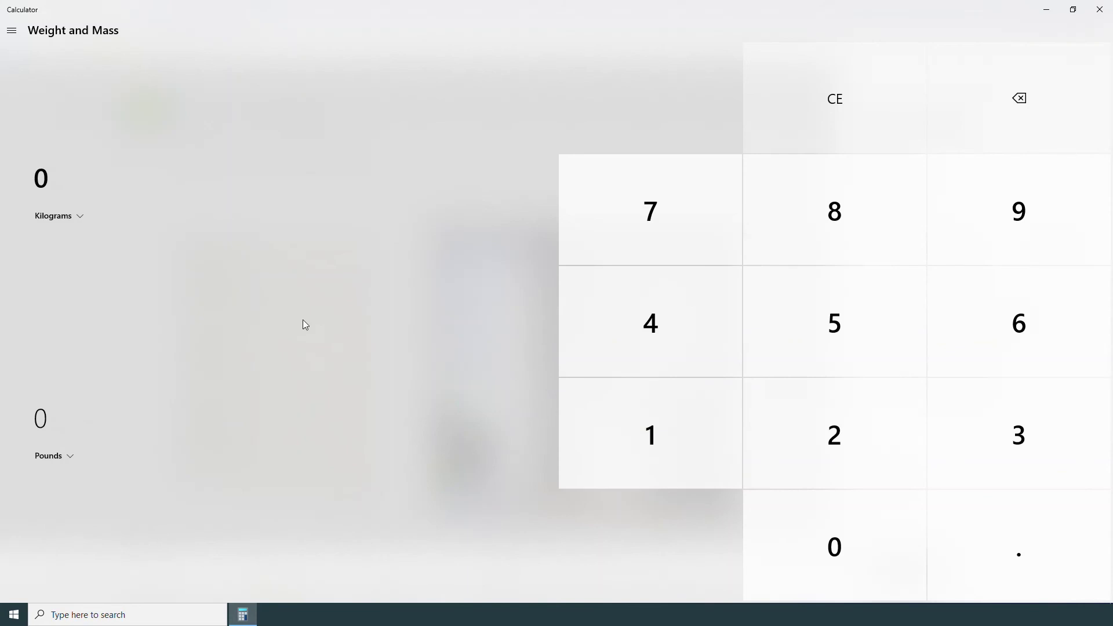
{"action": "left_click", "coordinate": [663, 329]}
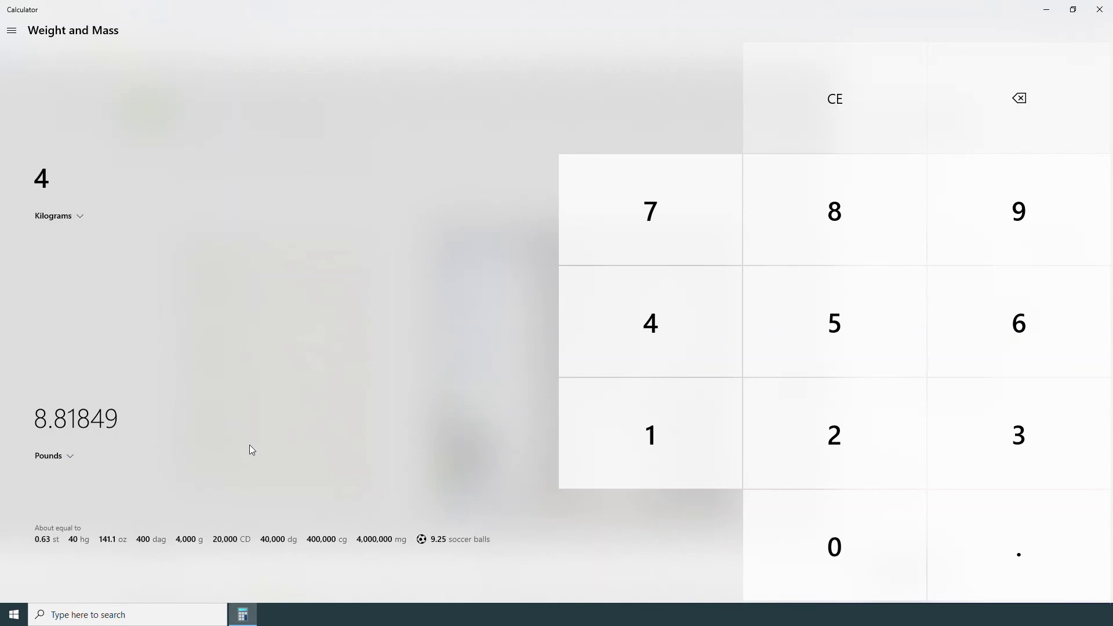
{"action": "left_click", "coordinate": [61, 215]}
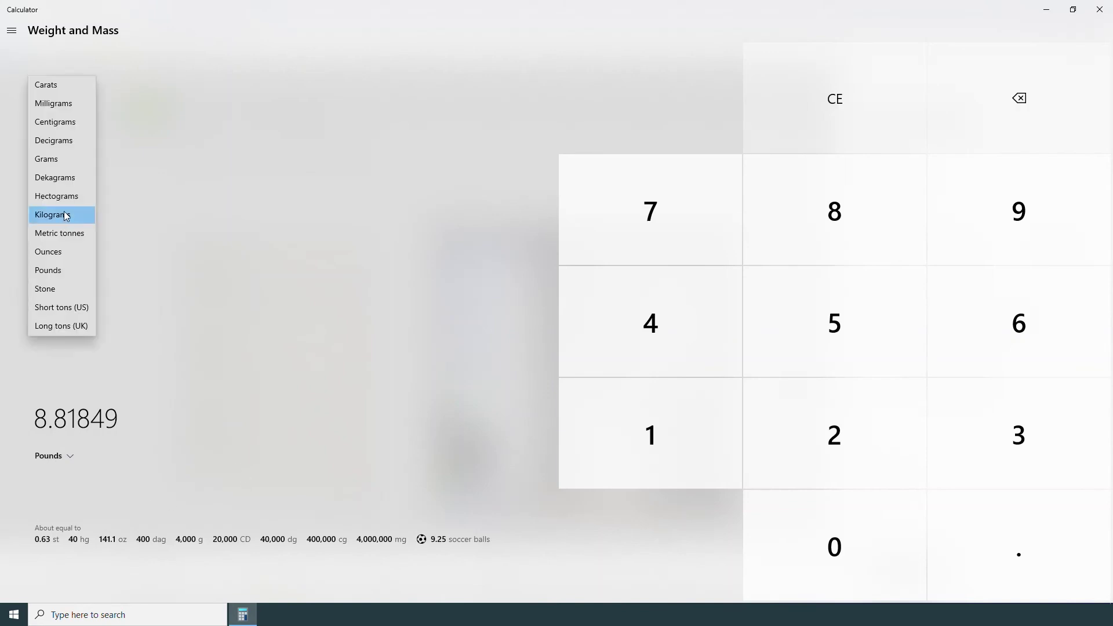
{"action": "left_click", "coordinate": [65, 255]}
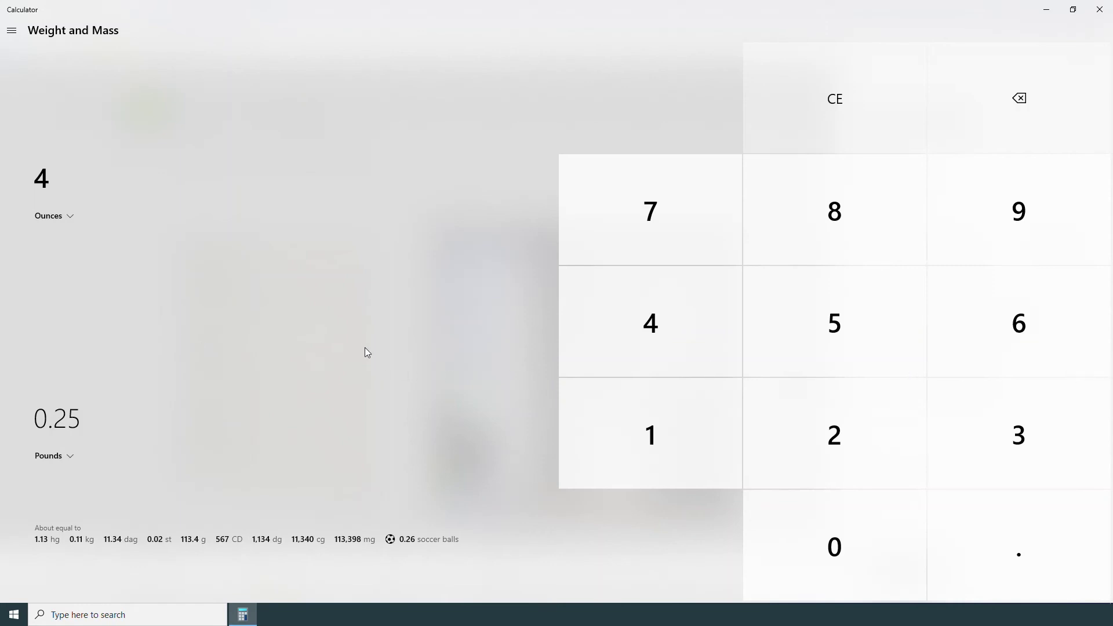
- Switch to the Temperature converter and convert 7 and 20 degrees Celsius to Fahrenheit
{"action": "left_click", "coordinate": [12, 31]}
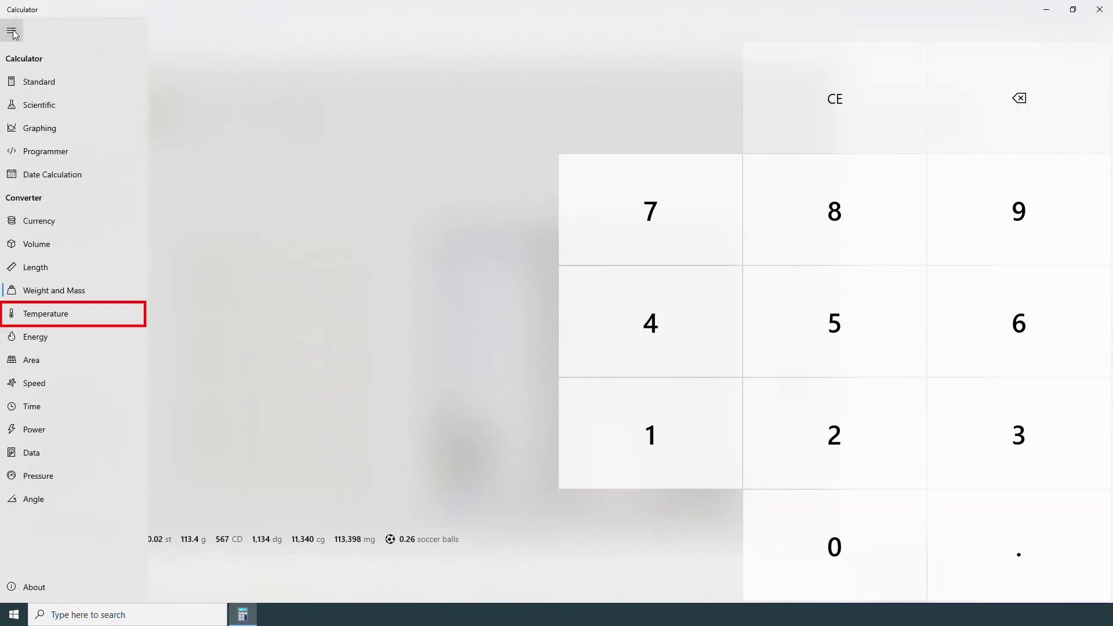
{"action": "left_click", "coordinate": [85, 312]}
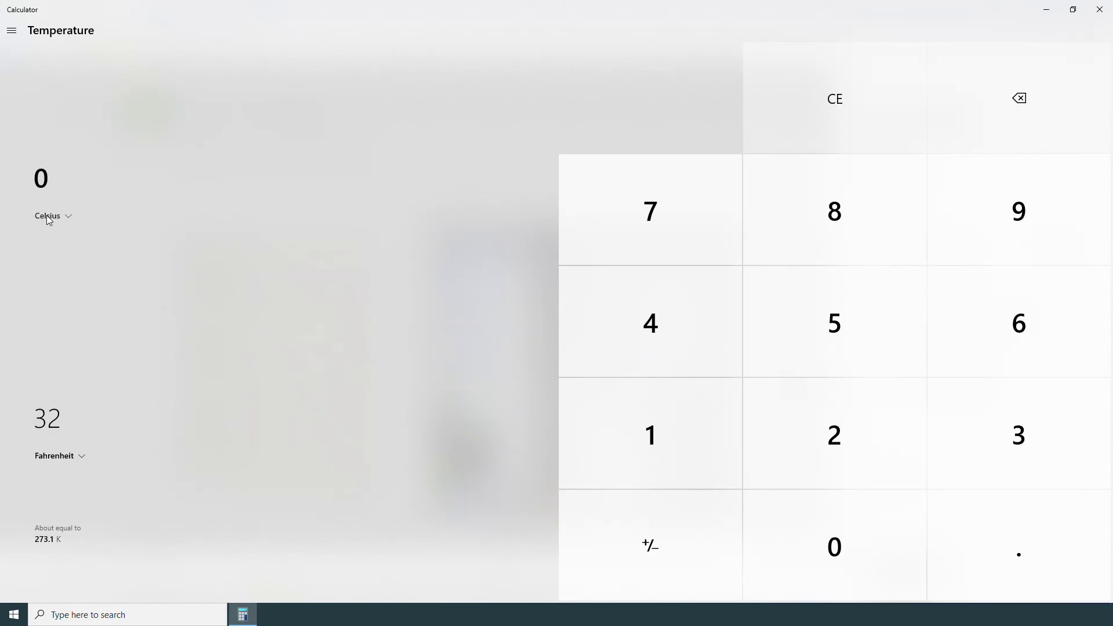
{"action": "left_click", "coordinate": [709, 229]}
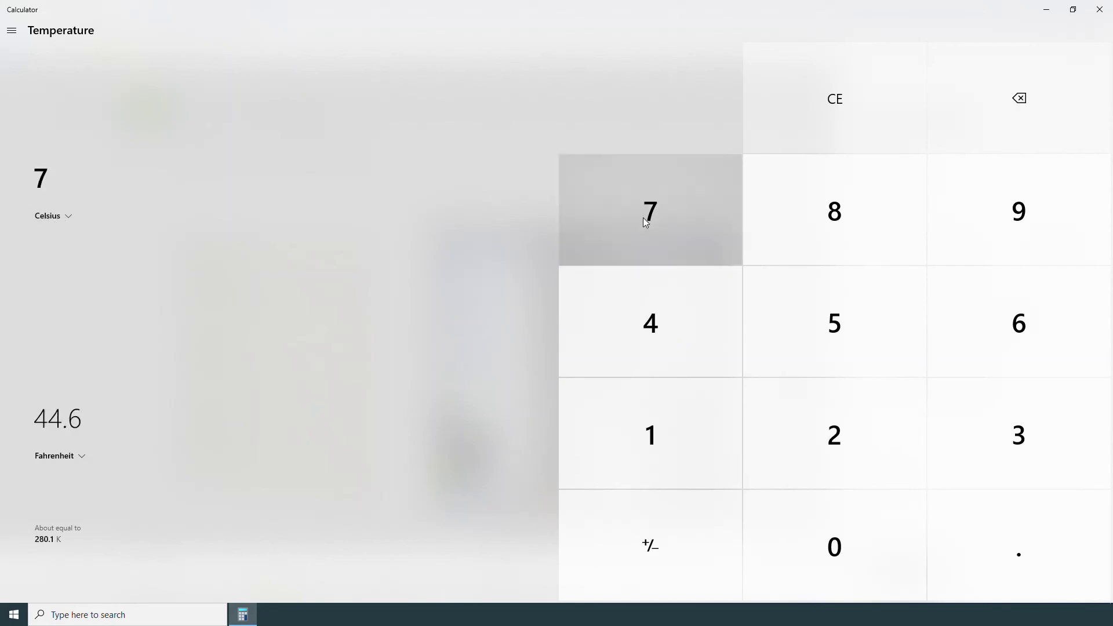
{"action": "left_click", "coordinate": [638, 433]}
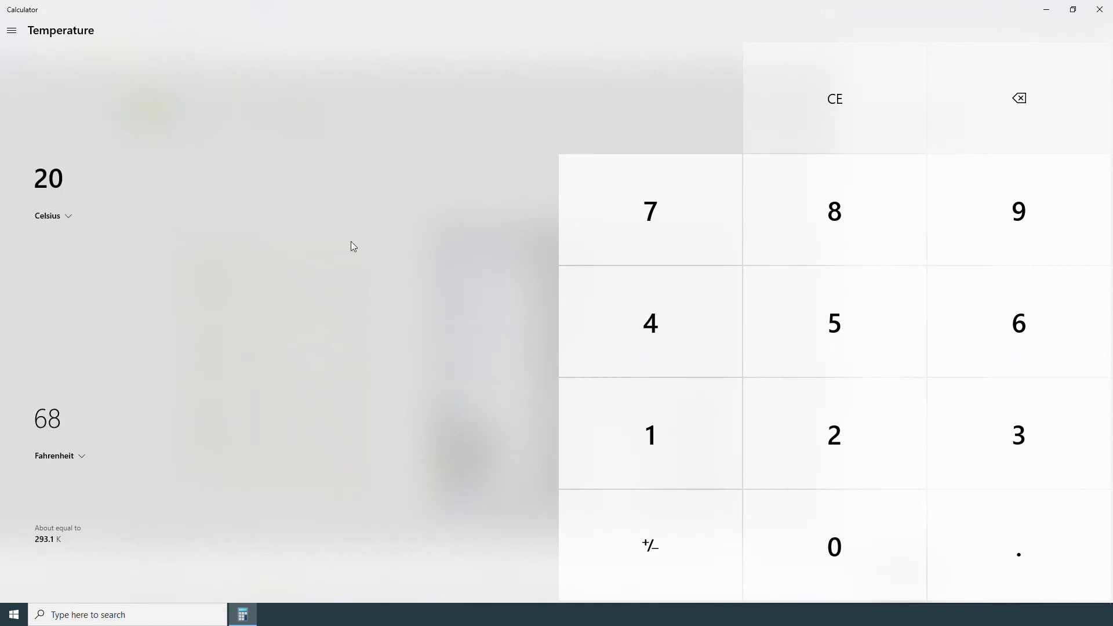
- Switch to the Energy converter and look through its source units, keeping joules
{"action": "left_click", "coordinate": [12, 31]}
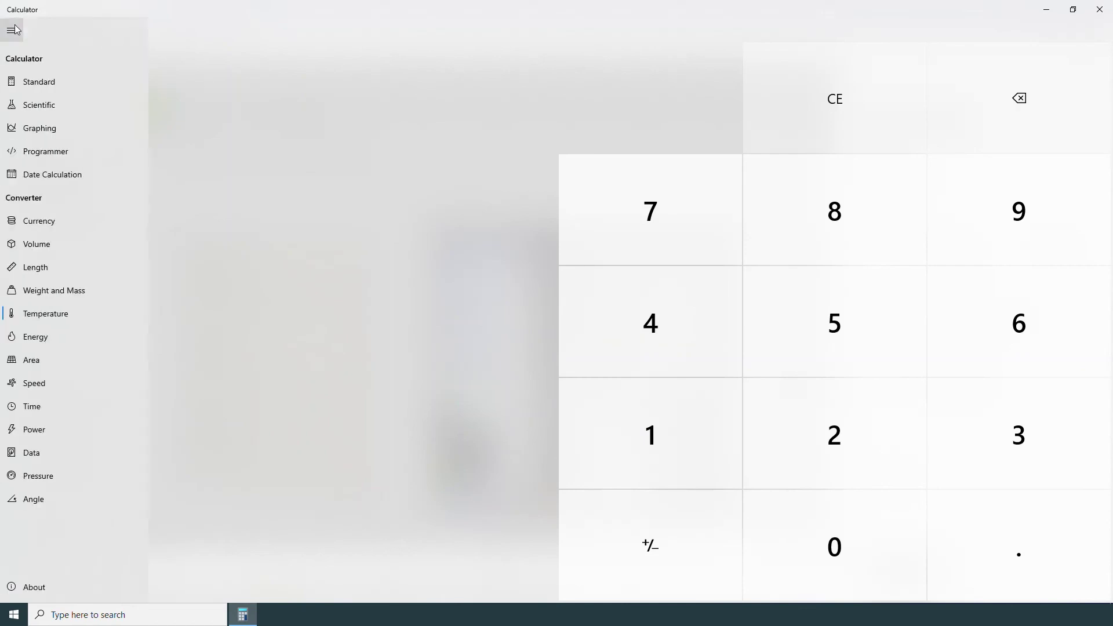
{"action": "left_click", "coordinate": [67, 335]}
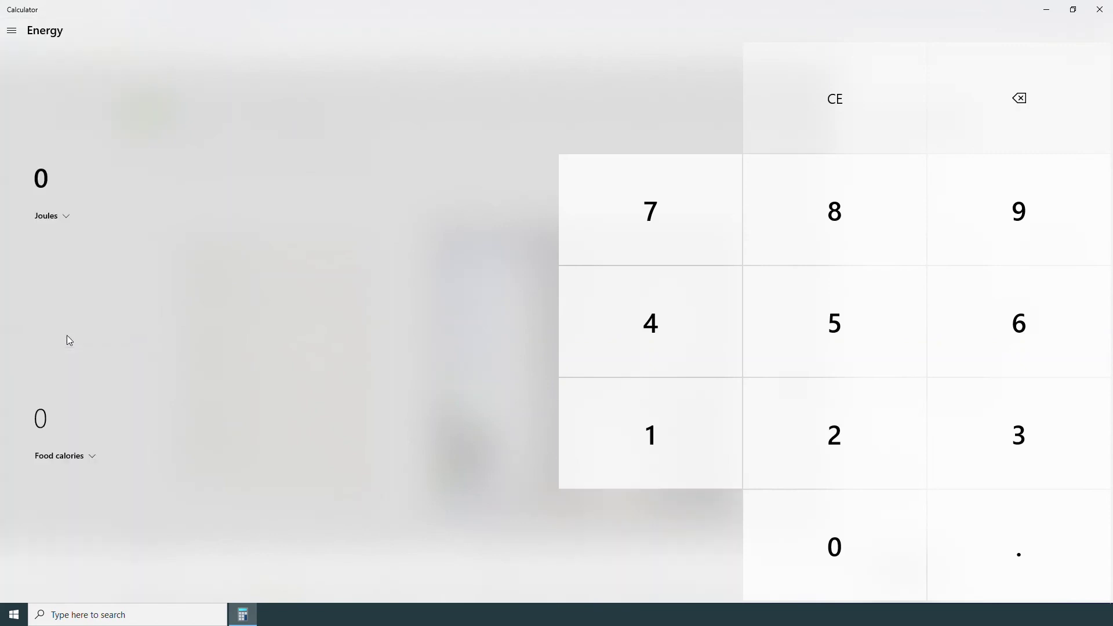
{"action": "left_click", "coordinate": [51, 221]}
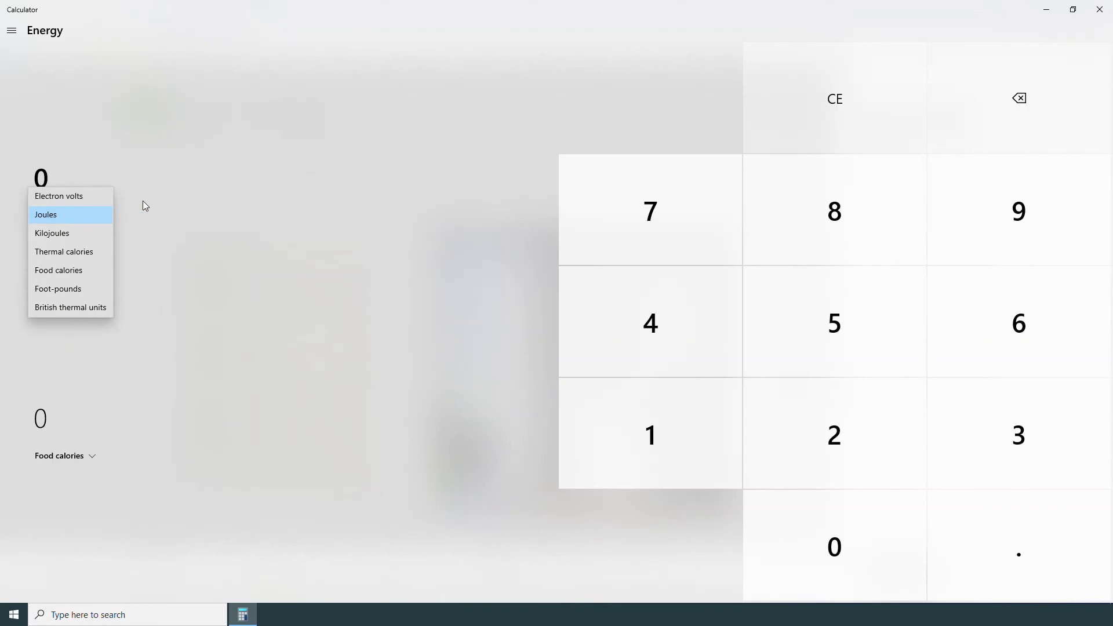
{"action": "left_click", "coordinate": [134, 222]}
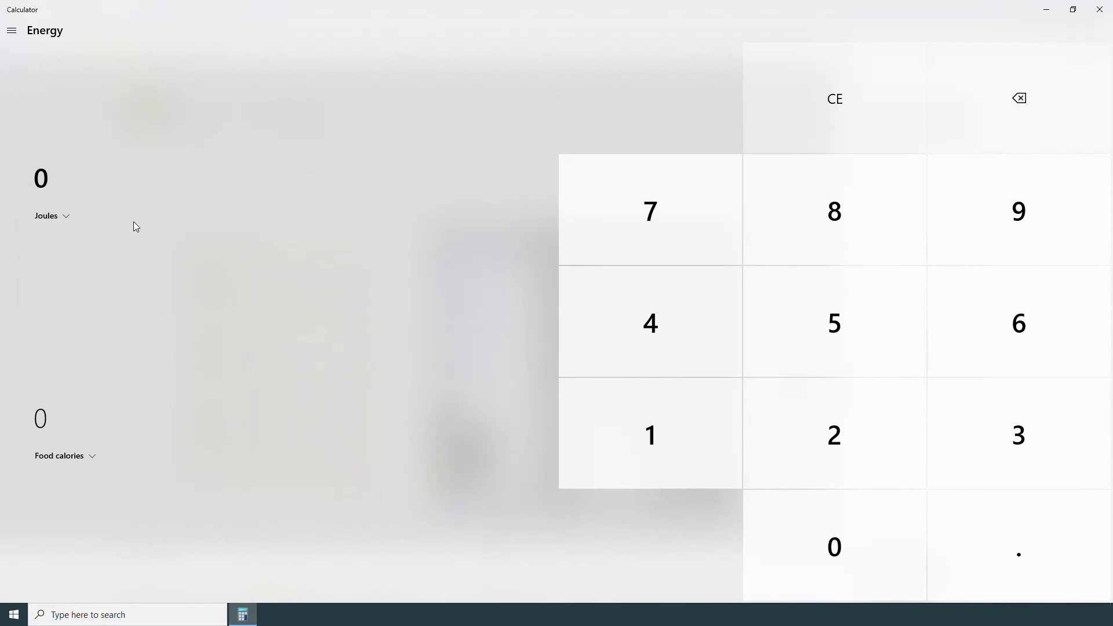
- Switch to the Area converter and convert 4 square meters to square feet, then 40 square feet to square inches
{"action": "left_click", "coordinate": [15, 39]}
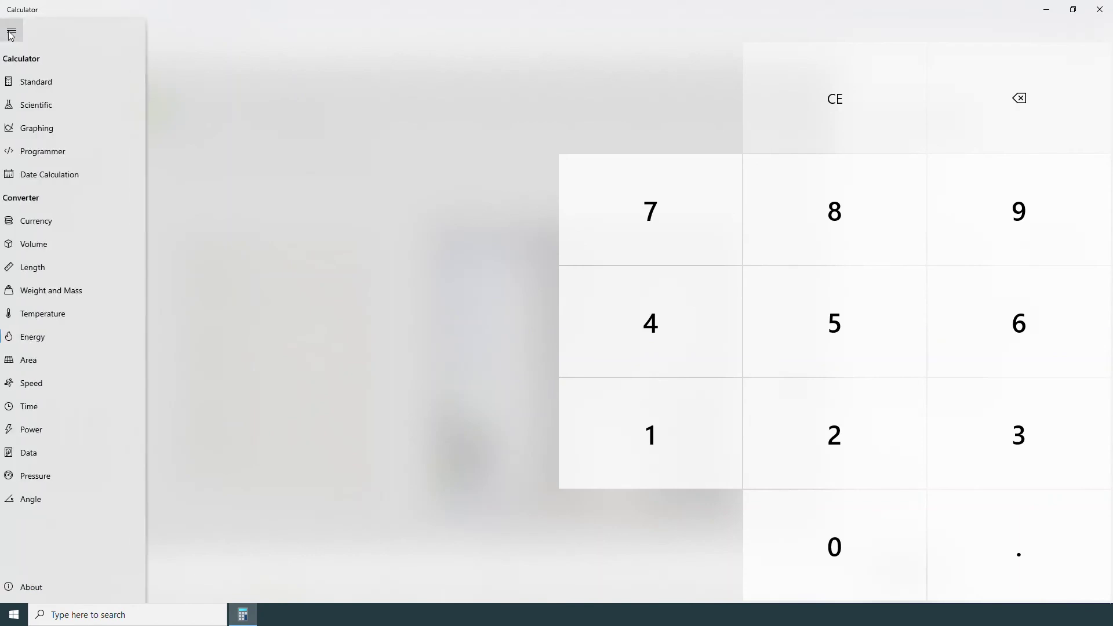
{"action": "left_click", "coordinate": [78, 353]}
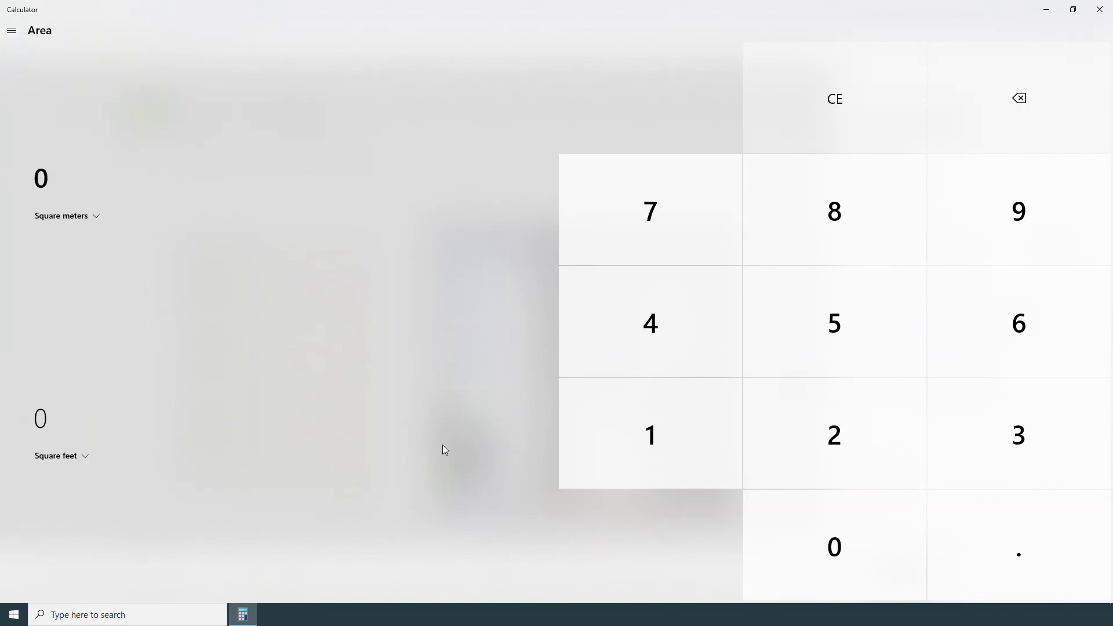
{"action": "left_click", "coordinate": [615, 354]}
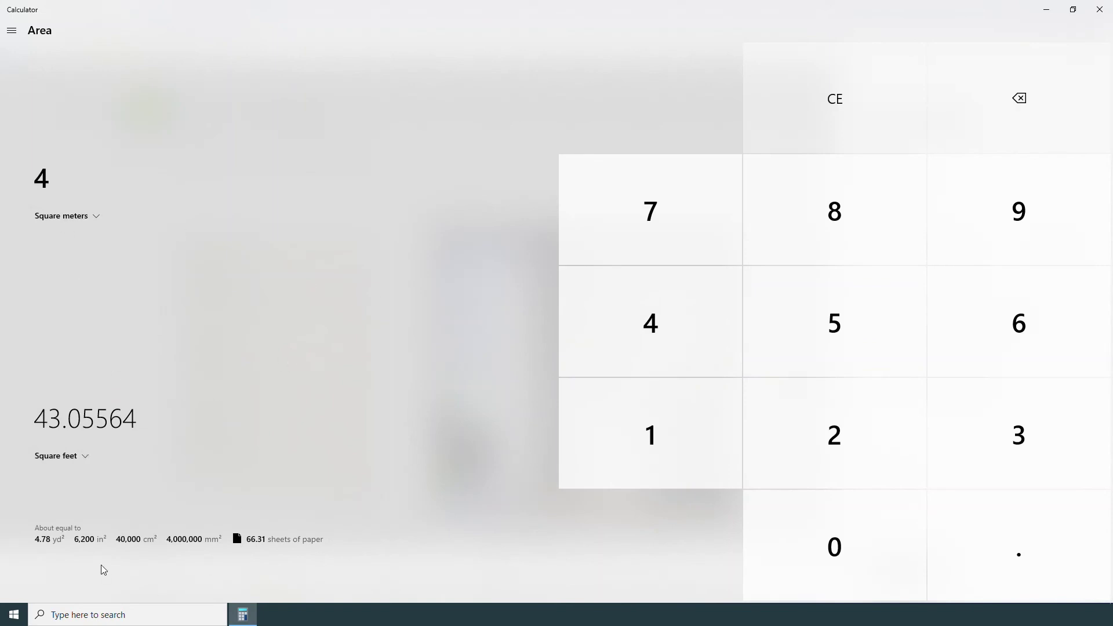
{"action": "left_click", "coordinate": [57, 214]}
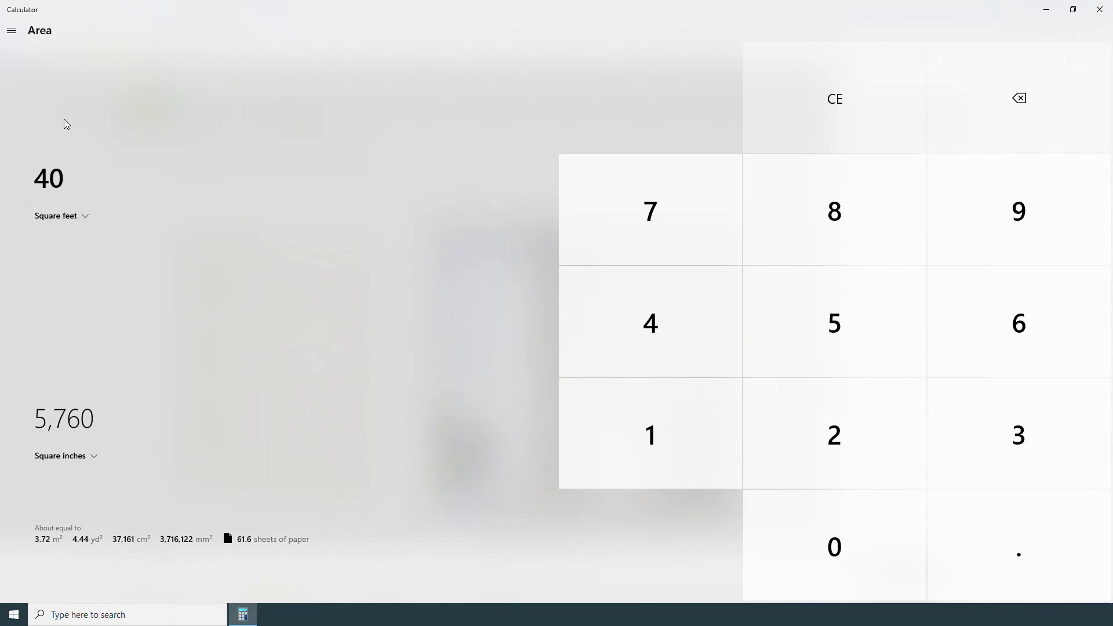
- Switch to the Speed converter and convert 5 miles per hour to meters per second
{"action": "left_click", "coordinate": [12, 33]}
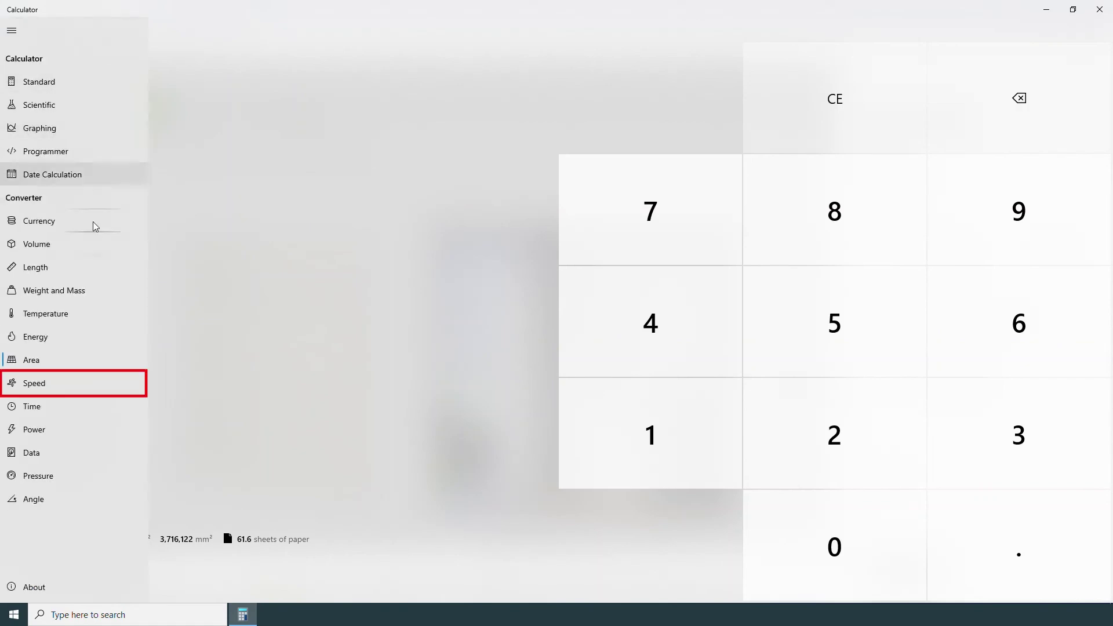
{"action": "left_click", "coordinate": [63, 386]}
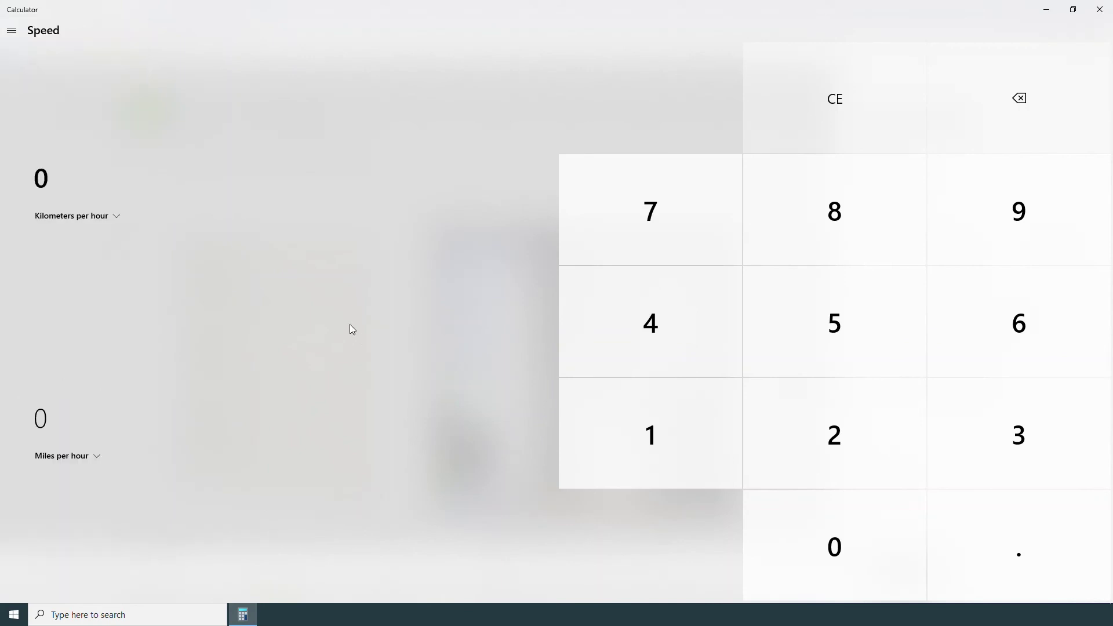
{"action": "left_click", "coordinate": [115, 217]}
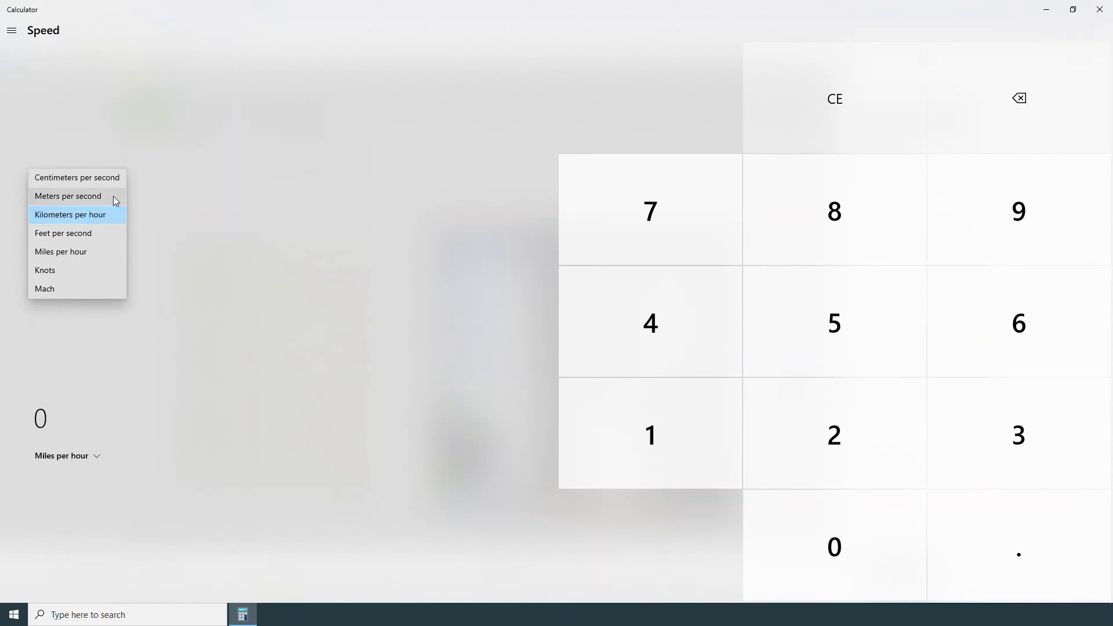
{"action": "left_click", "coordinate": [101, 252]}
{"action": "left_click", "coordinate": [811, 319]}
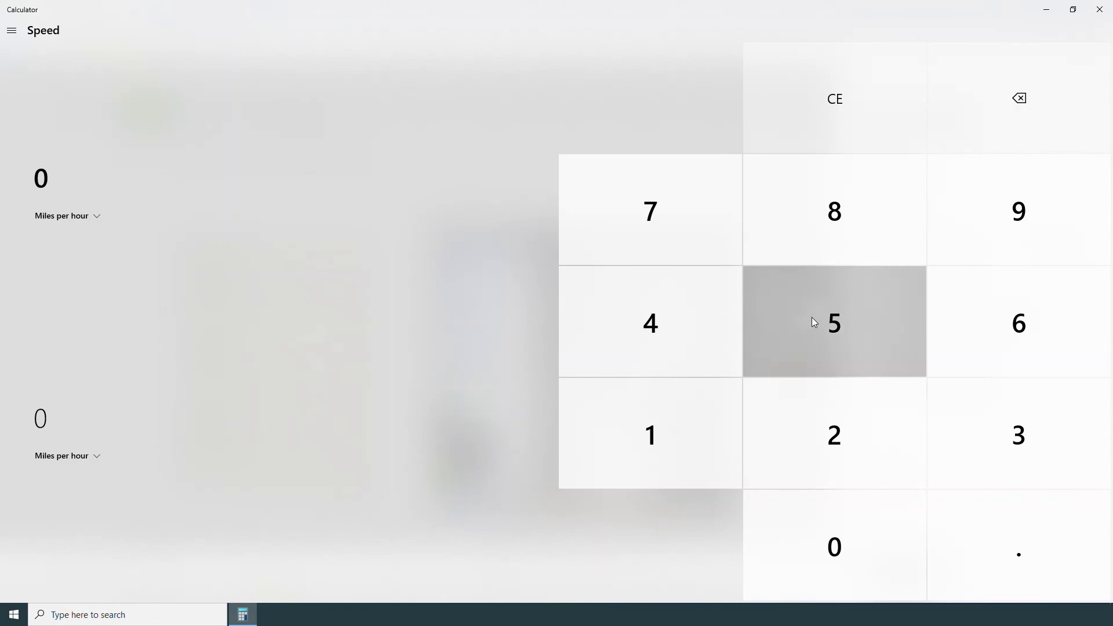
{"action": "left_click", "coordinate": [85, 457]}
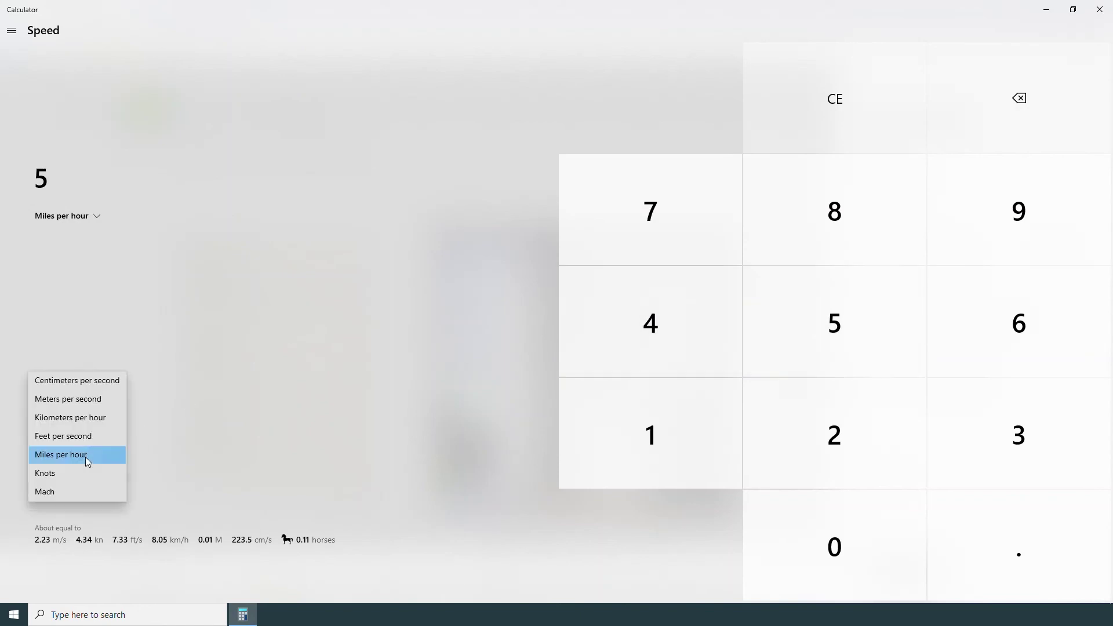
{"action": "left_click", "coordinate": [85, 438]}
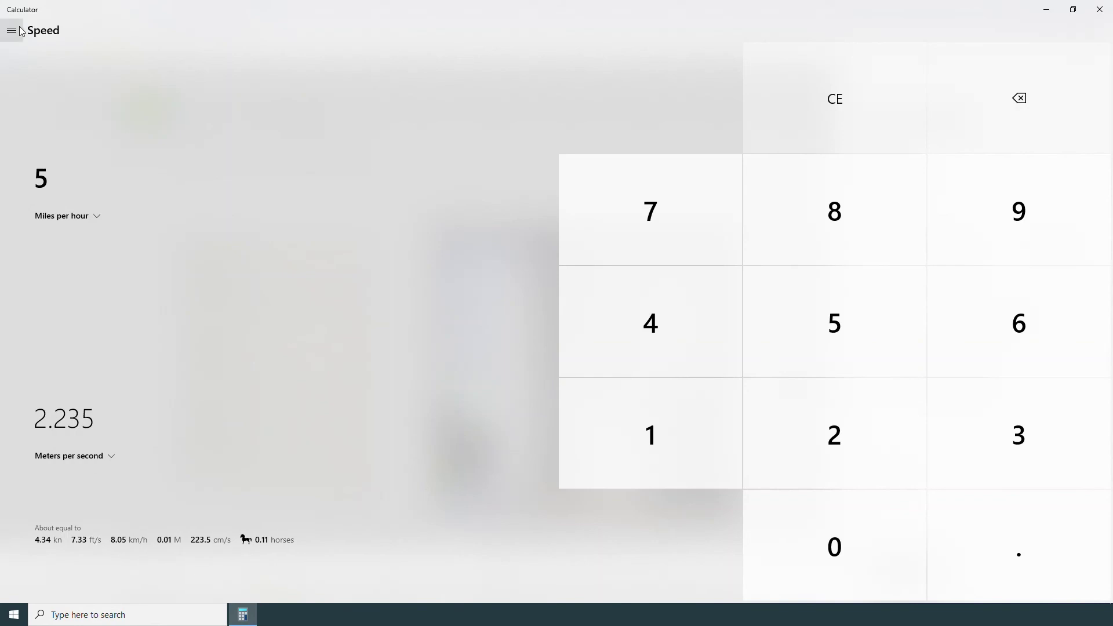
- Switch to the Time converter, look through the source units keeping hours, and convert 1 hour to minutes
{"action": "left_click", "coordinate": [11, 30]}
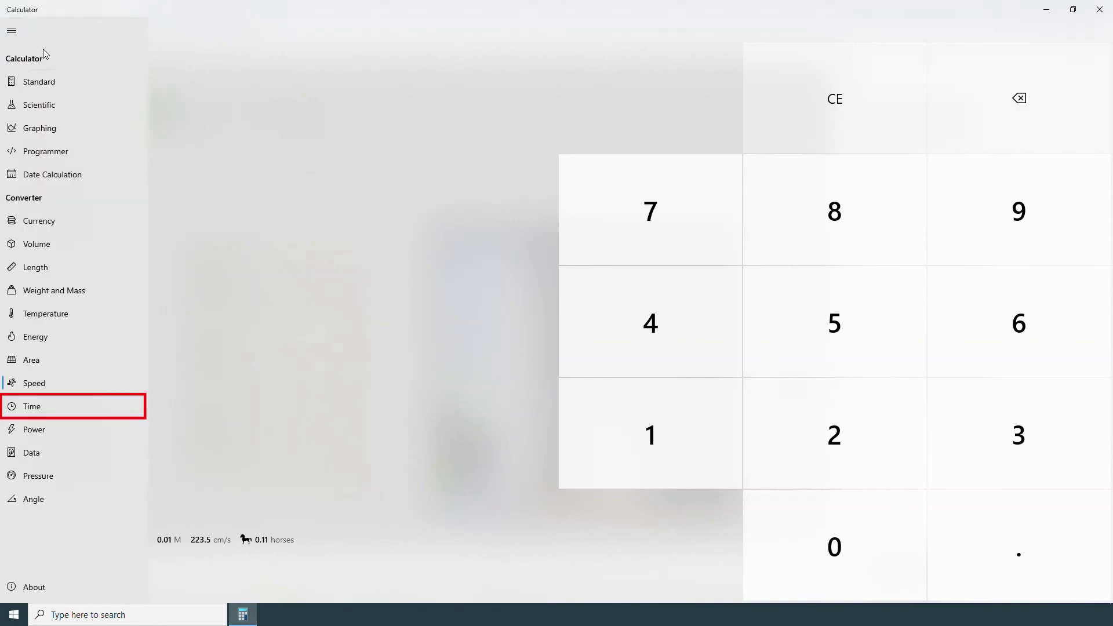
{"action": "left_click", "coordinate": [61, 402]}
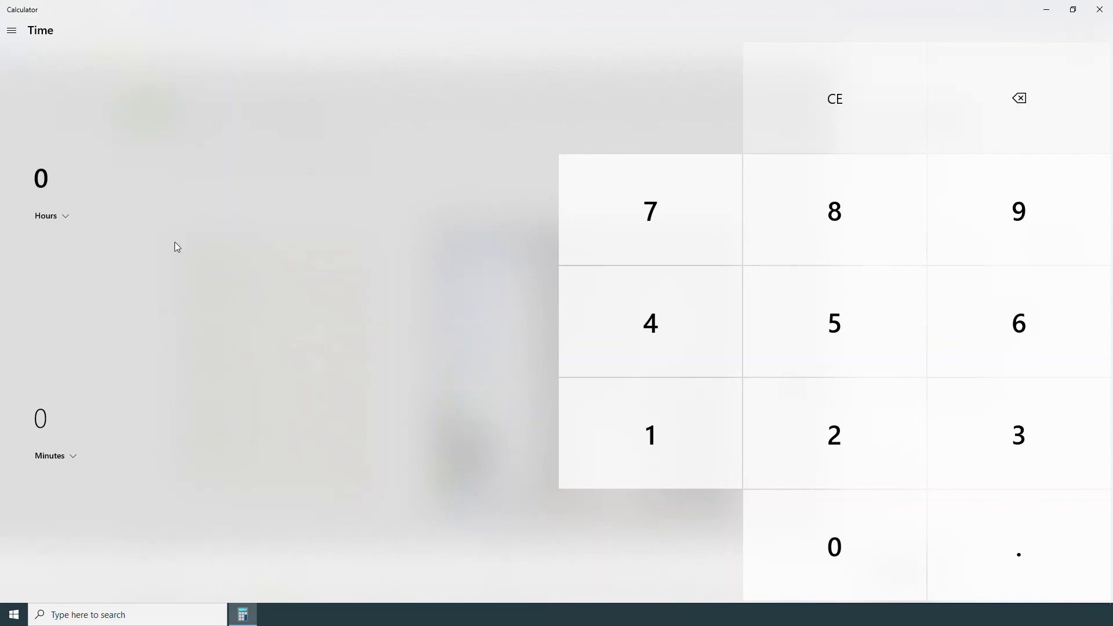
{"action": "left_click", "coordinate": [51, 216]}
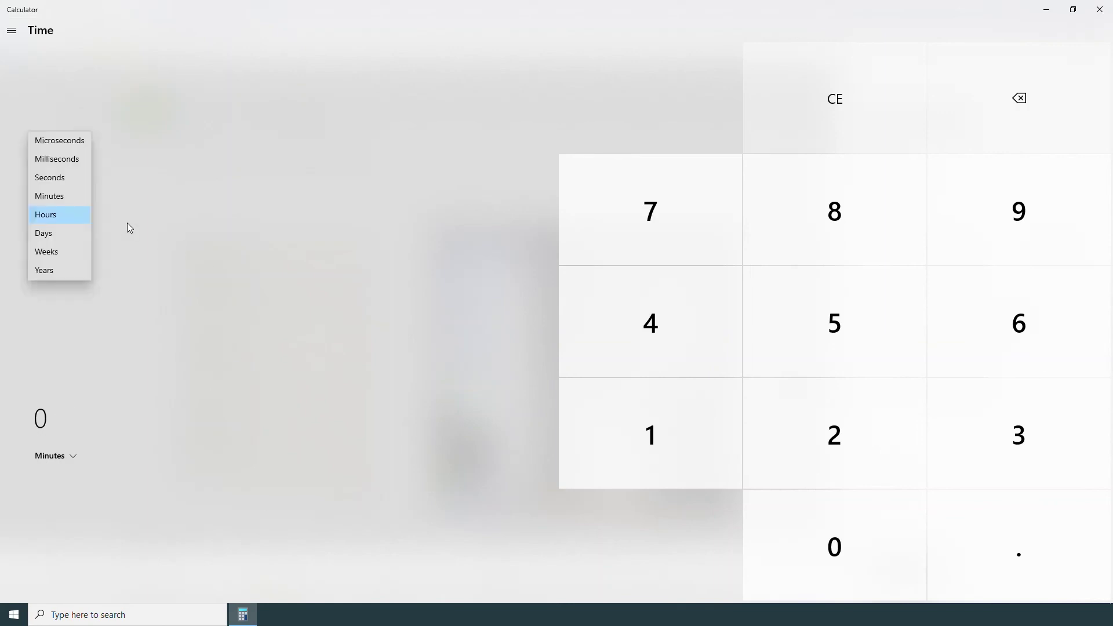
{"action": "left_click", "coordinate": [74, 218]}
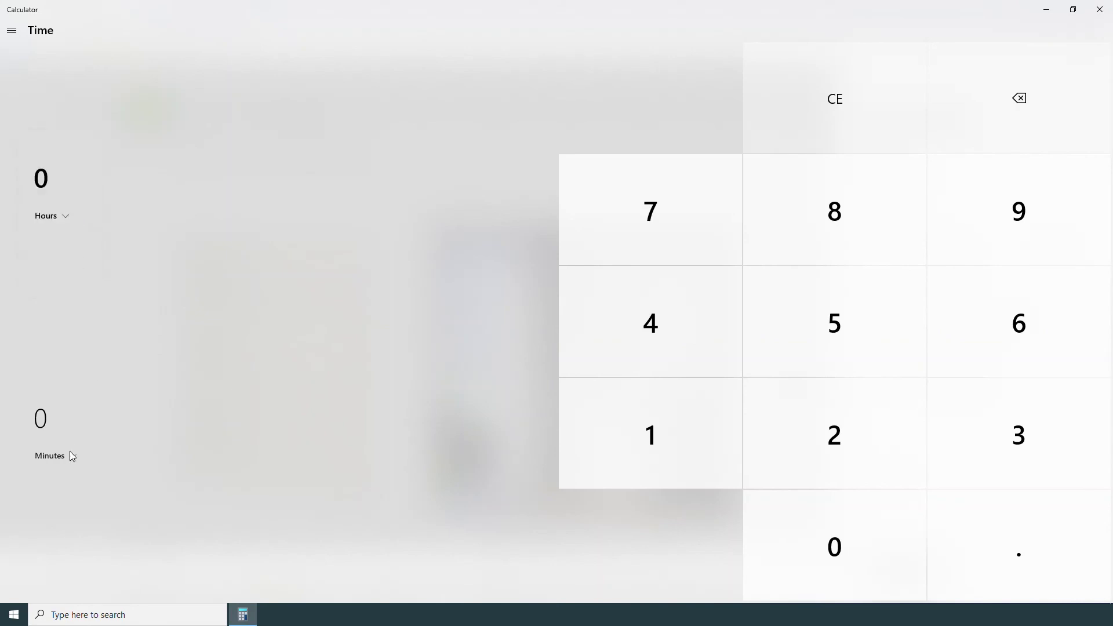
{"action": "left_click", "coordinate": [656, 428]}
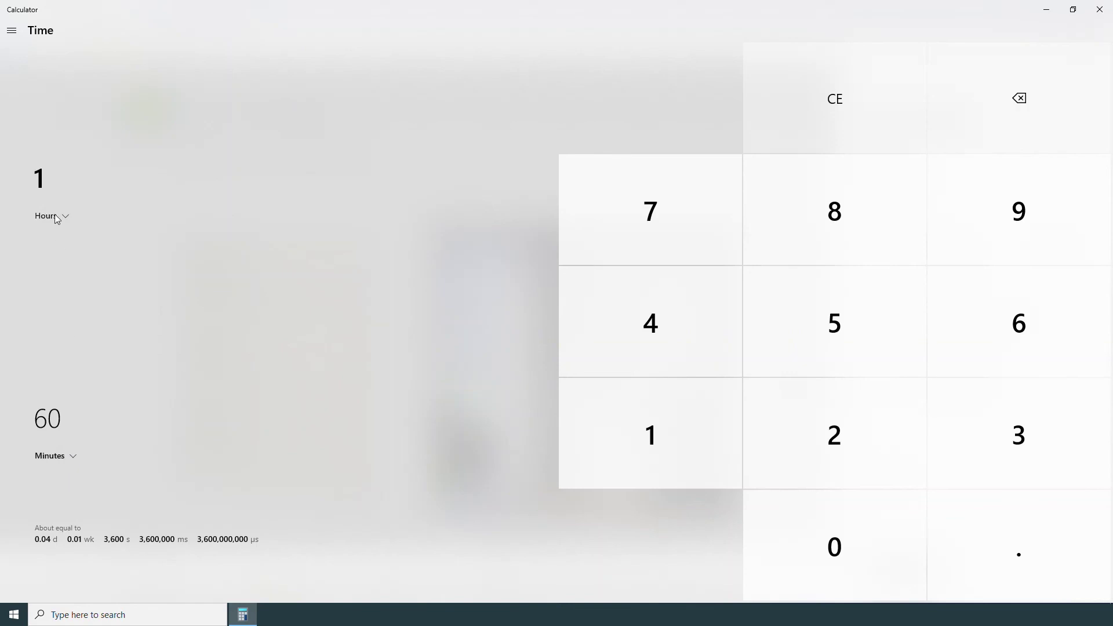
- Look through the target time units keeping minutes, and convert 50 seconds to minutes
{"action": "left_click", "coordinate": [57, 455]}
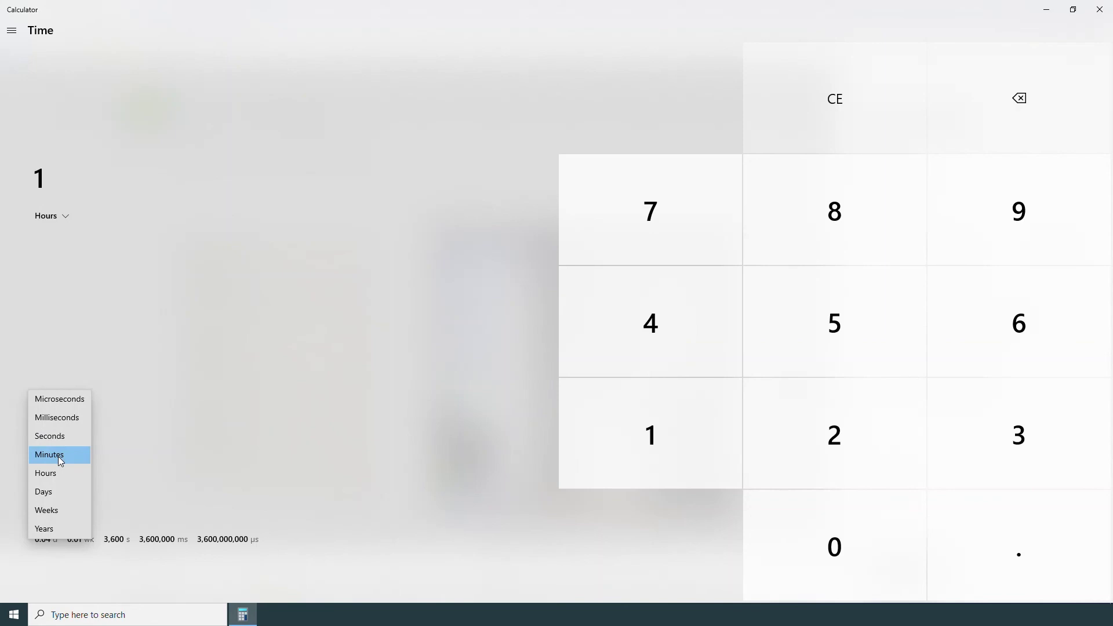
{"action": "left_click", "coordinate": [58, 456]}
{"action": "left_click", "coordinate": [47, 217]}
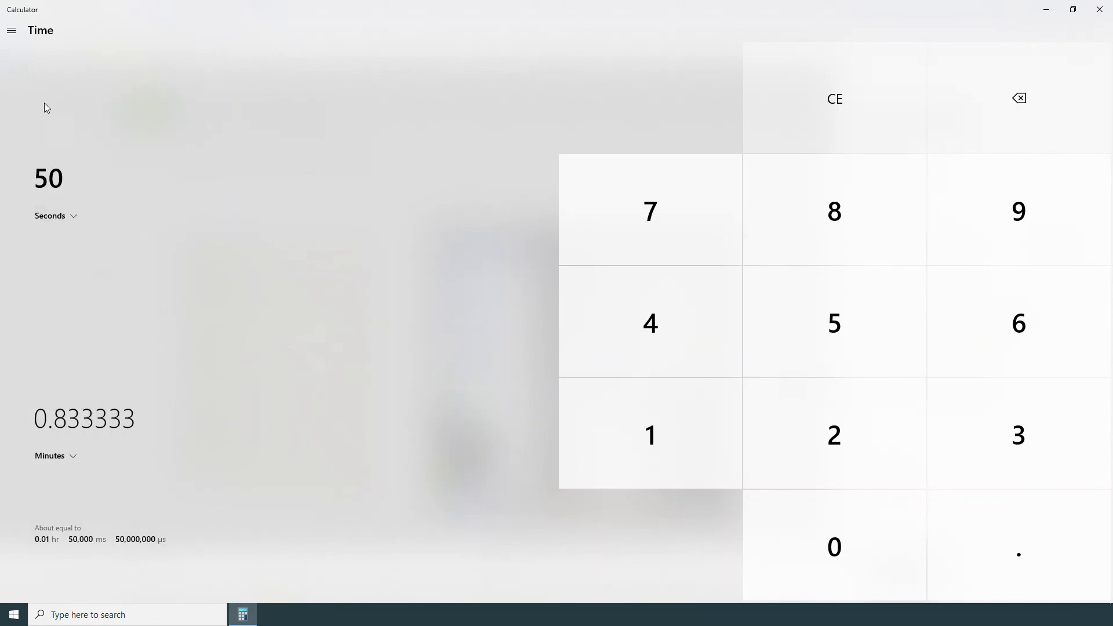
- Switch to the Power converter, dismiss the delivery ZIP prompt on the Home Depot generator page, and bring Calculator over the page
{"action": "left_click", "coordinate": [11, 32]}
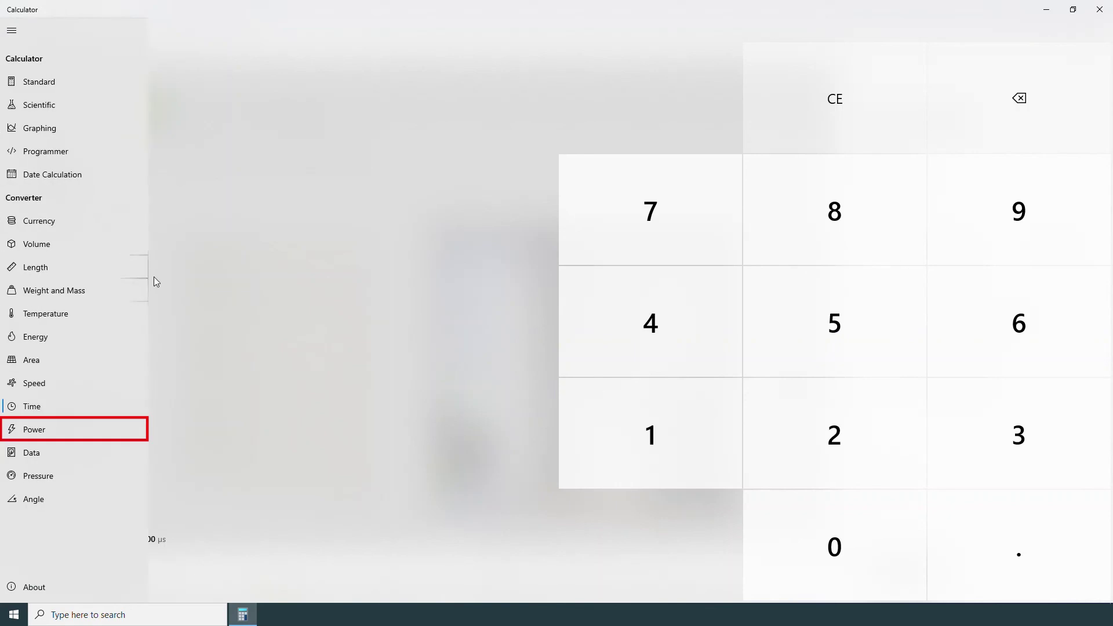
{"action": "left_click", "coordinate": [85, 426]}
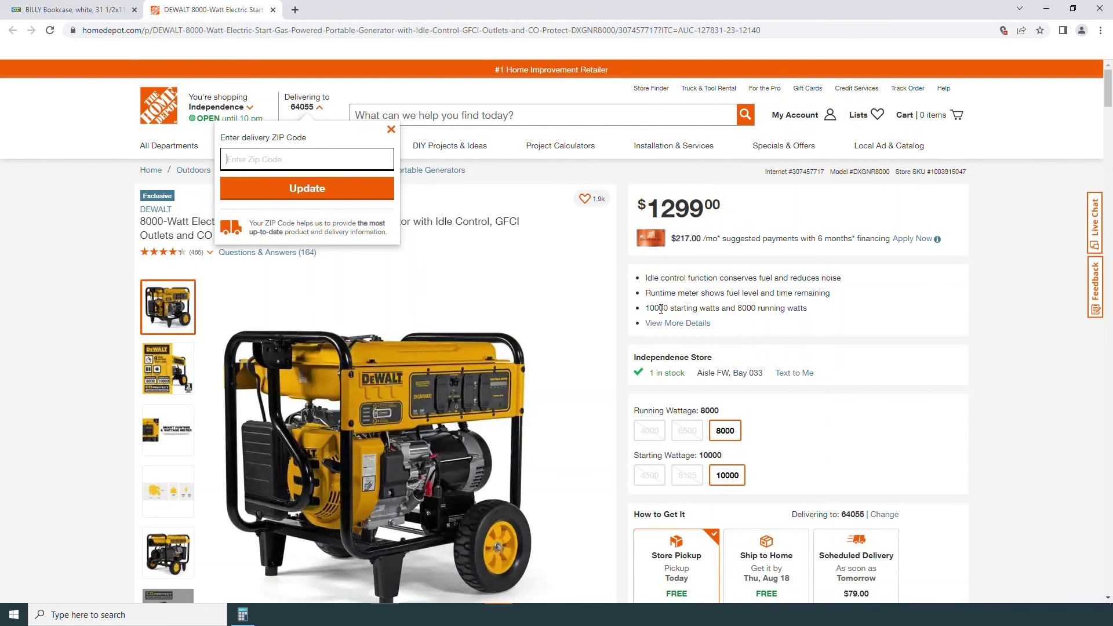
{"action": "left_click", "coordinate": [391, 130]}
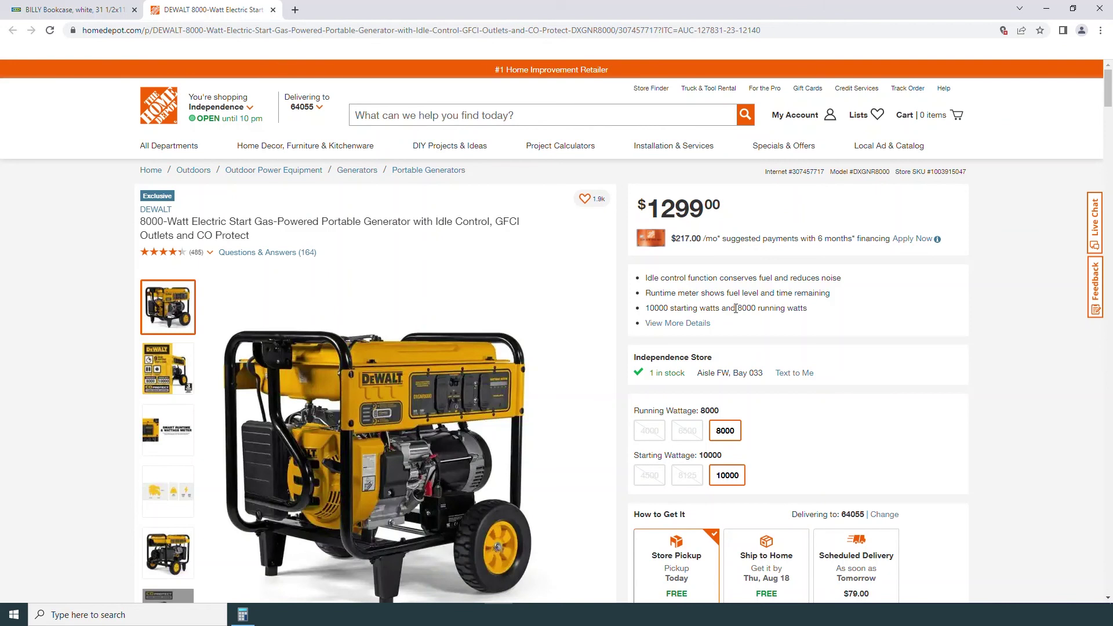
{"action": "left_click", "coordinate": [242, 615]}
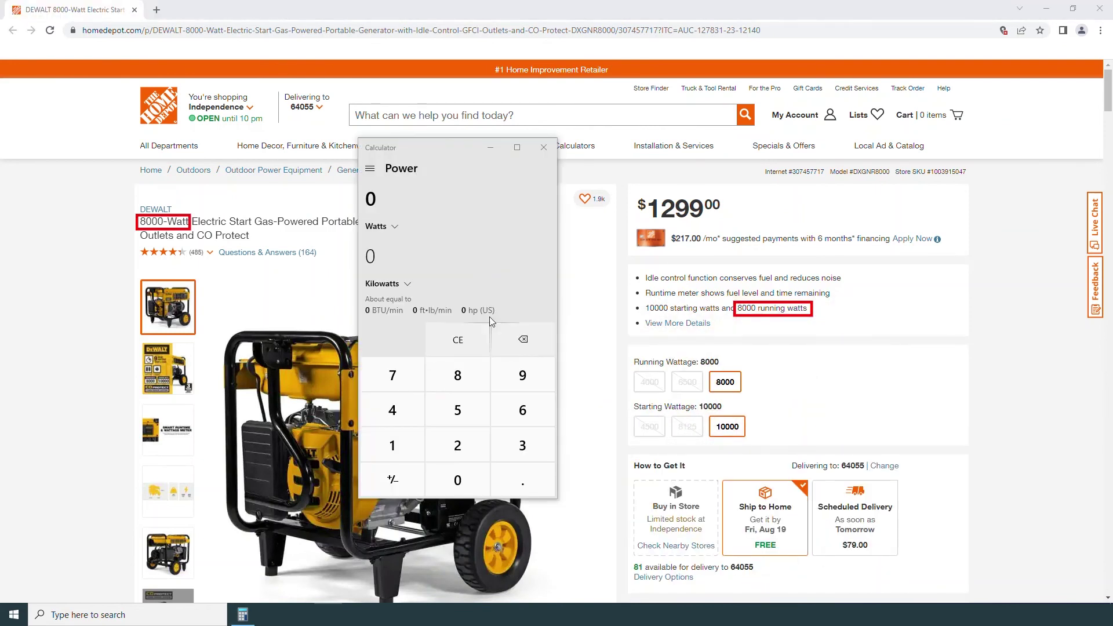
- Convert the generator's 8,000 watts to kilowatts, then change the target unit to Horsepower (US)
{"action": "left_click", "coordinate": [469, 373]}
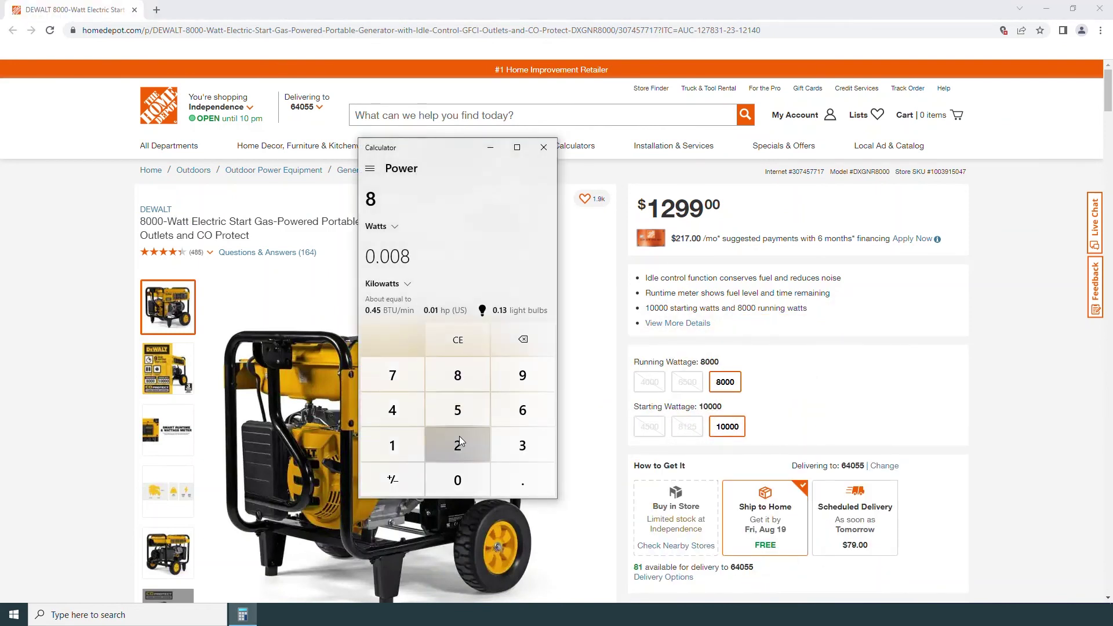
{"action": "left_click", "coordinate": [458, 480]}
{"action": "left_click", "coordinate": [458, 480]}
{"action": "left_click", "coordinate": [458, 480]}
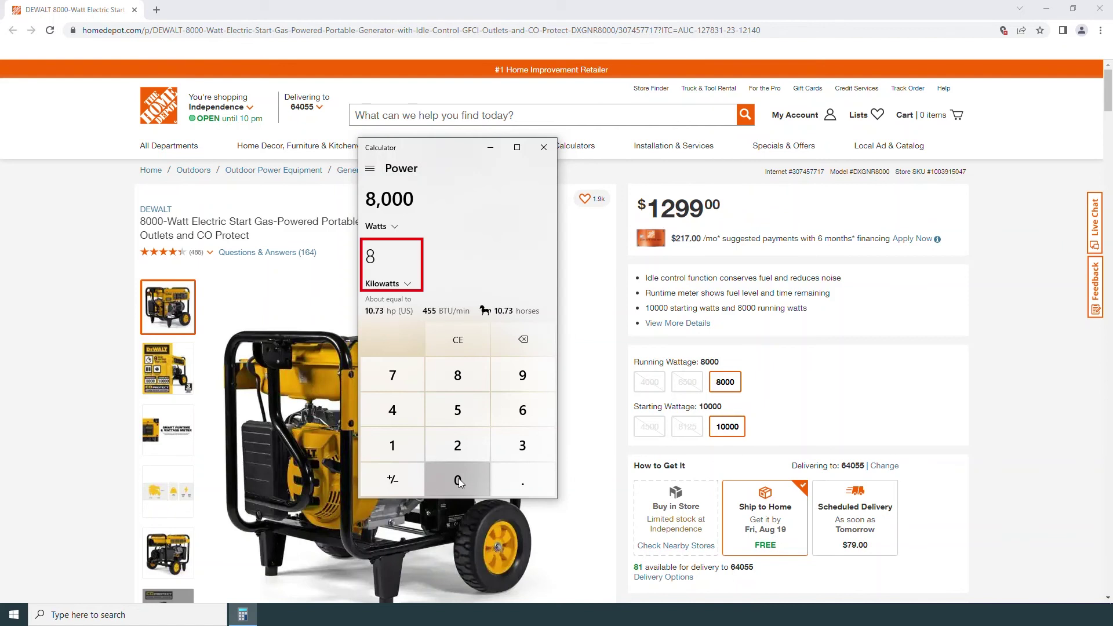
{"action": "left_click", "coordinate": [391, 285]}
{"action": "left_click", "coordinate": [394, 301]}
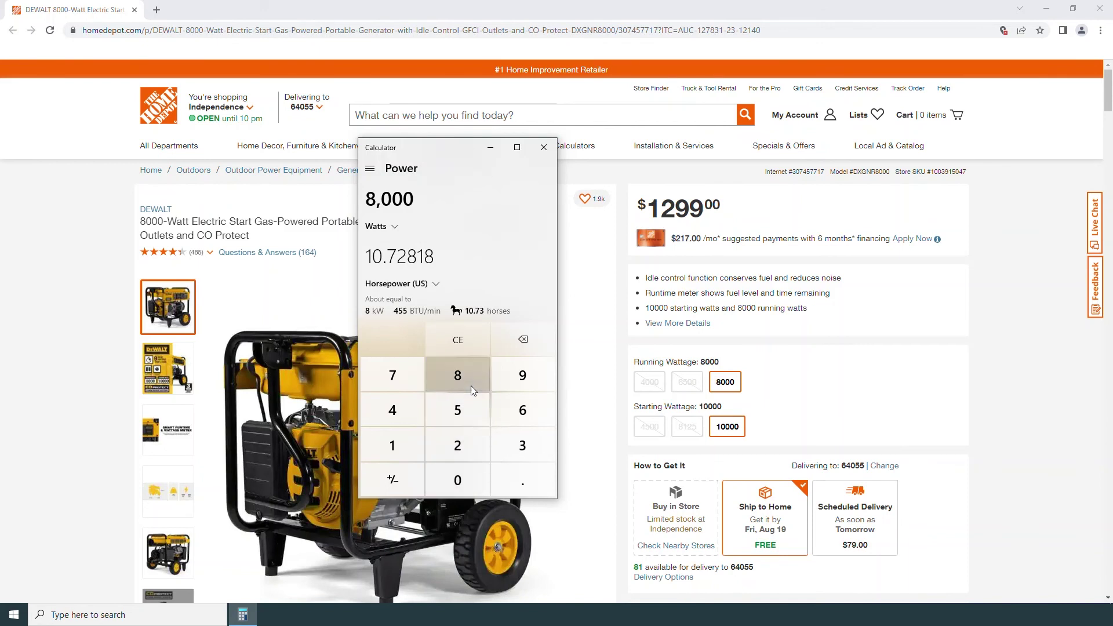
- Clear the power value, close the browser, and switch the maximized Calculator to the Data converter
{"action": "left_click", "coordinate": [471, 345]}
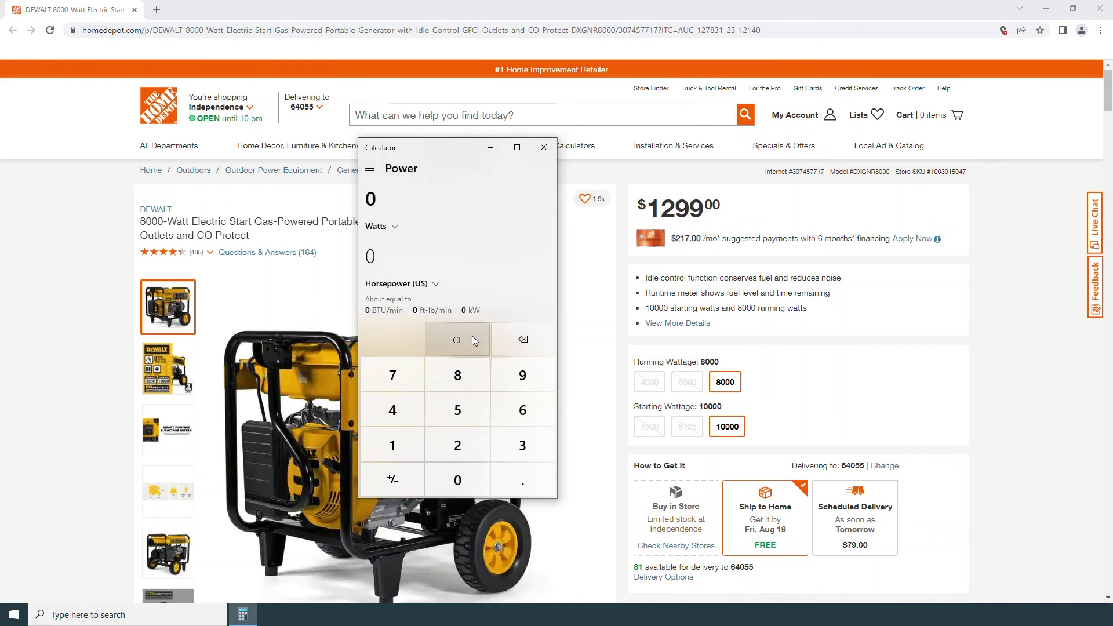
{"action": "left_click", "coordinate": [1099, 8]}
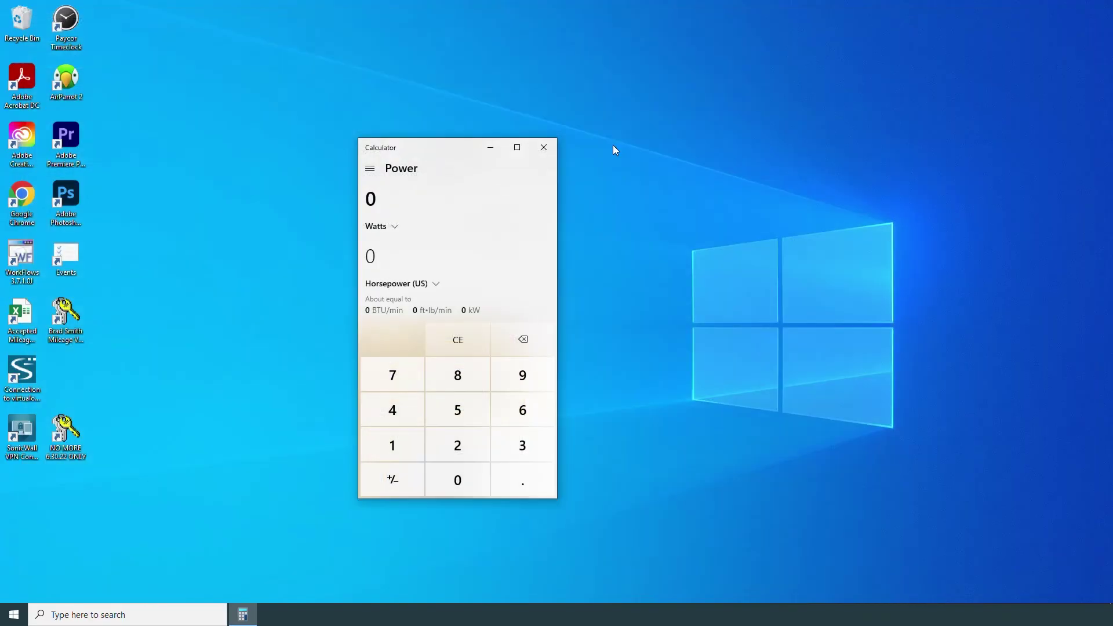
{"action": "left_click", "coordinate": [517, 147]}
{"action": "left_click", "coordinate": [12, 31]}
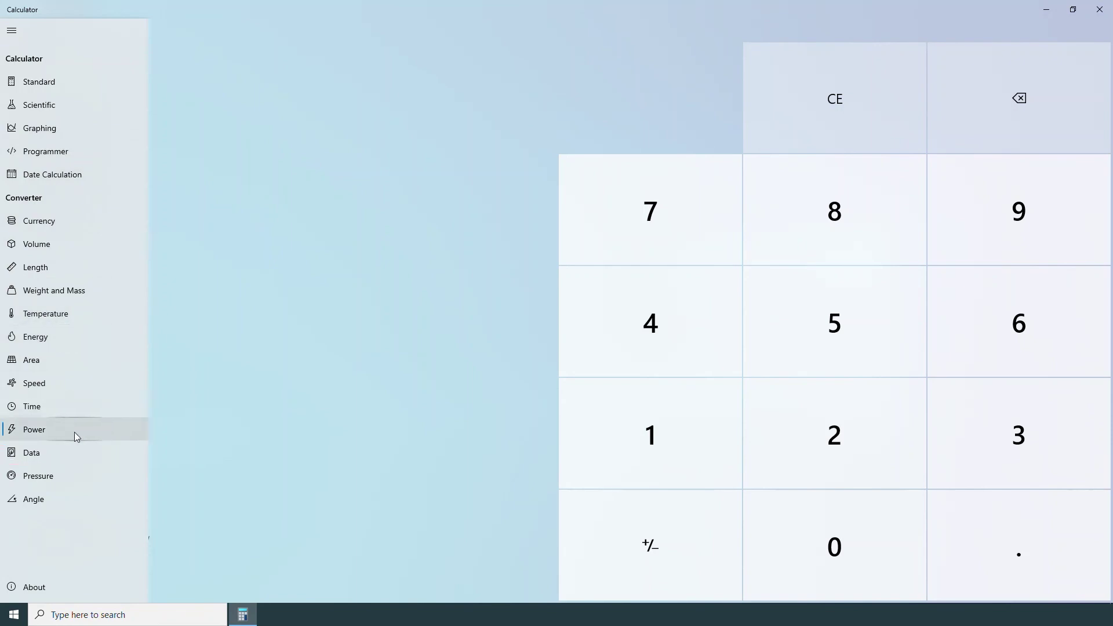
{"action": "left_click", "coordinate": [77, 450]}
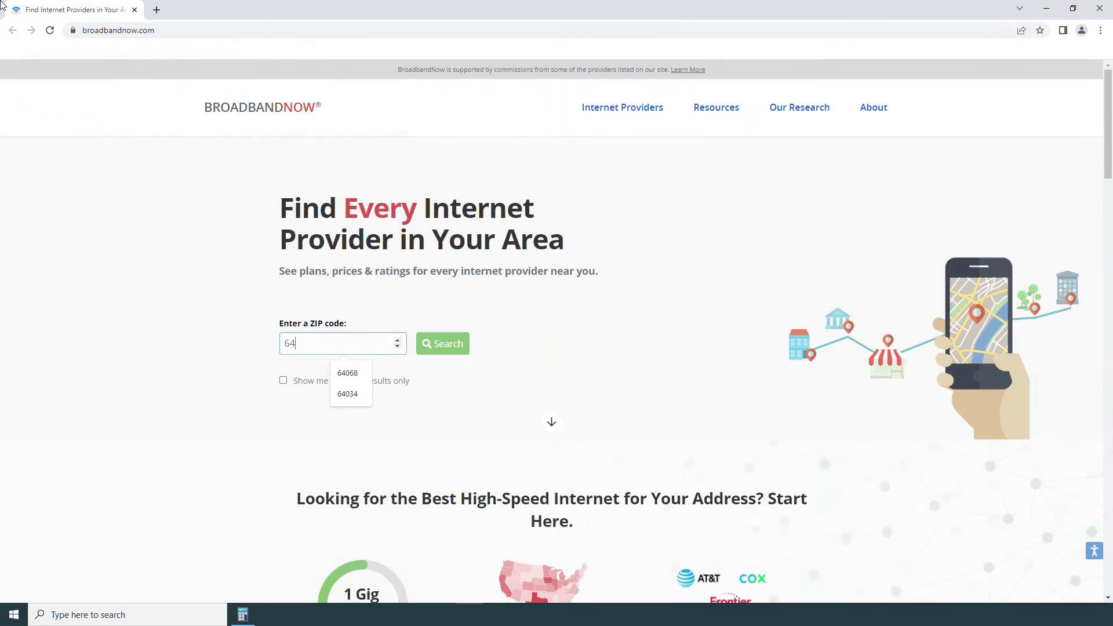
- Search BroadbandNow for internet providers in ZIP code 64055, checking the Data converter briefly before returning to the provider page
{"action": "type", "text": "055"}
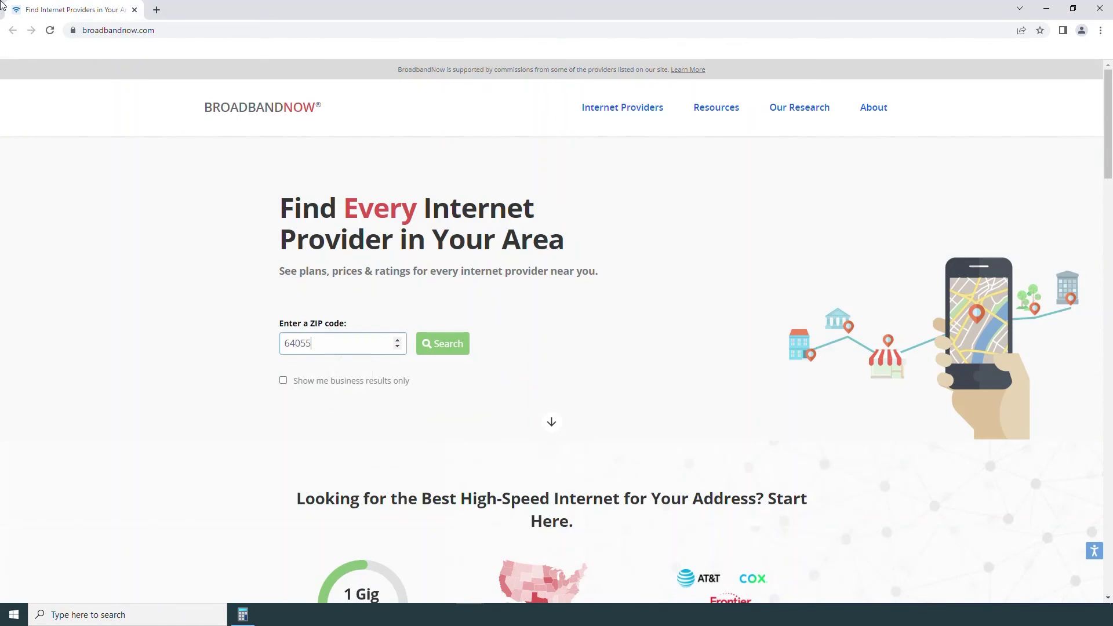
{"action": "key", "text": "Return"}
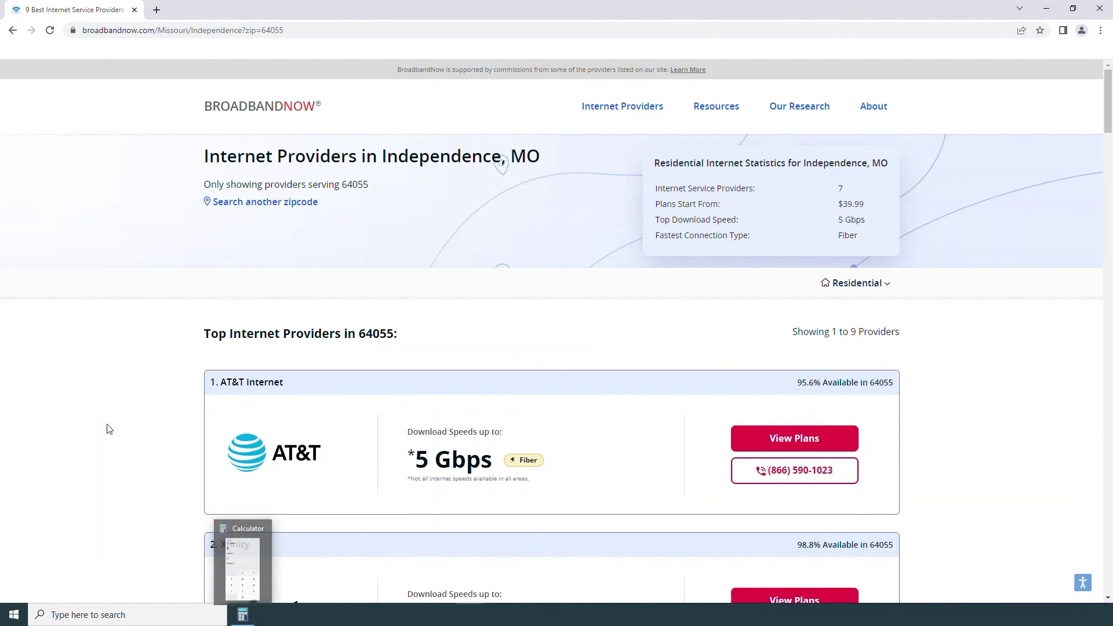
{"action": "left_click", "coordinate": [244, 617]}
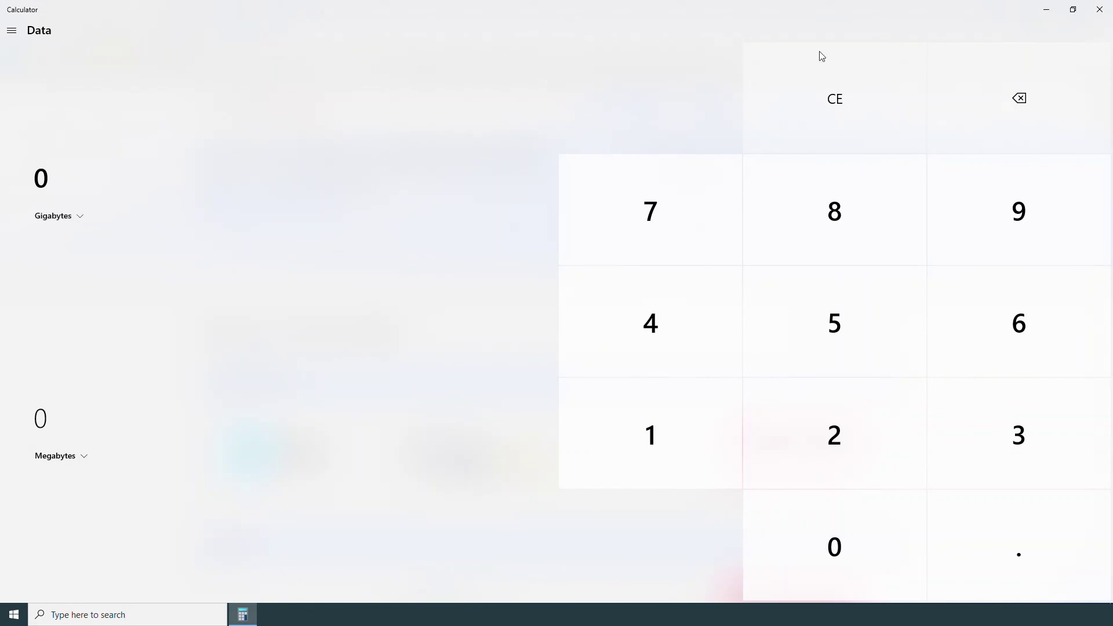
{"action": "left_click", "coordinate": [1046, 10]}
- Examine the providers' download speeds and bring the Data converter over the page in a smaller window
{"action": "scroll", "coordinate": [96, 339], "scroll_direction": "down", "scroll_amount": 2}
{"action": "scroll", "coordinate": [96, 338], "scroll_direction": "down", "scroll_amount": 4}
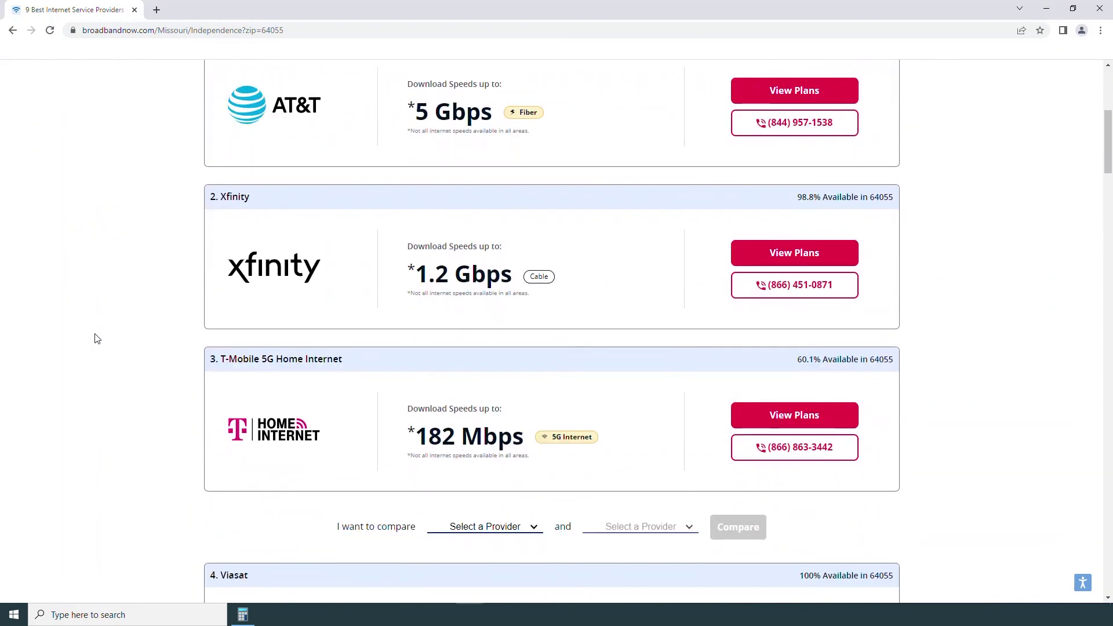
{"action": "scroll", "coordinate": [96, 338], "scroll_direction": "up", "scroll_amount": 1}
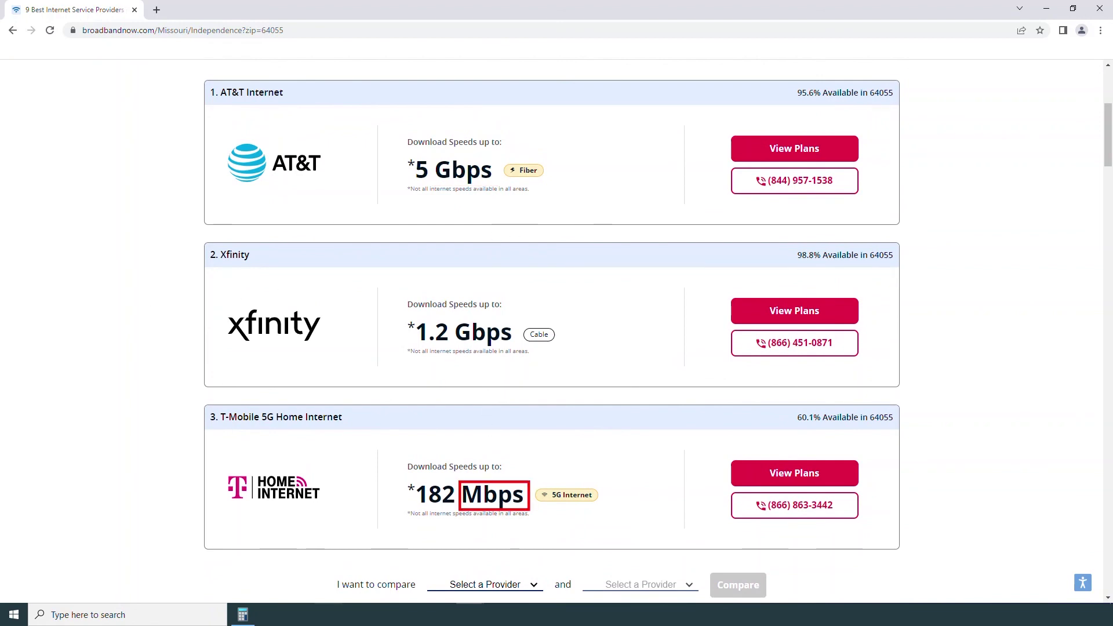
{"action": "left_click", "coordinate": [253, 621]}
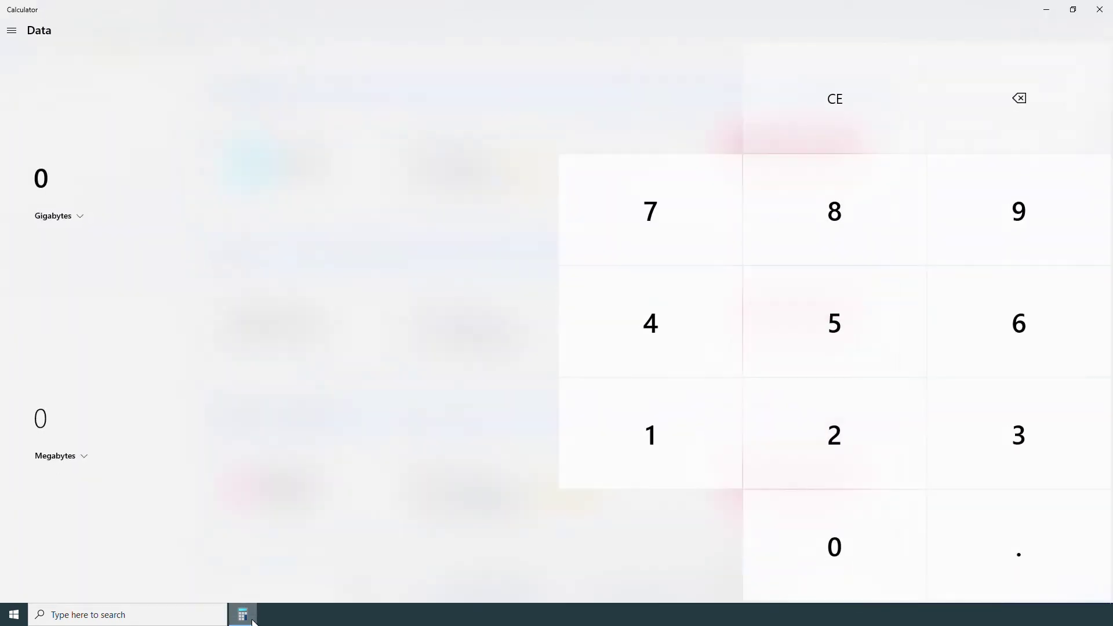
{"action": "left_click", "coordinate": [1073, 9]}
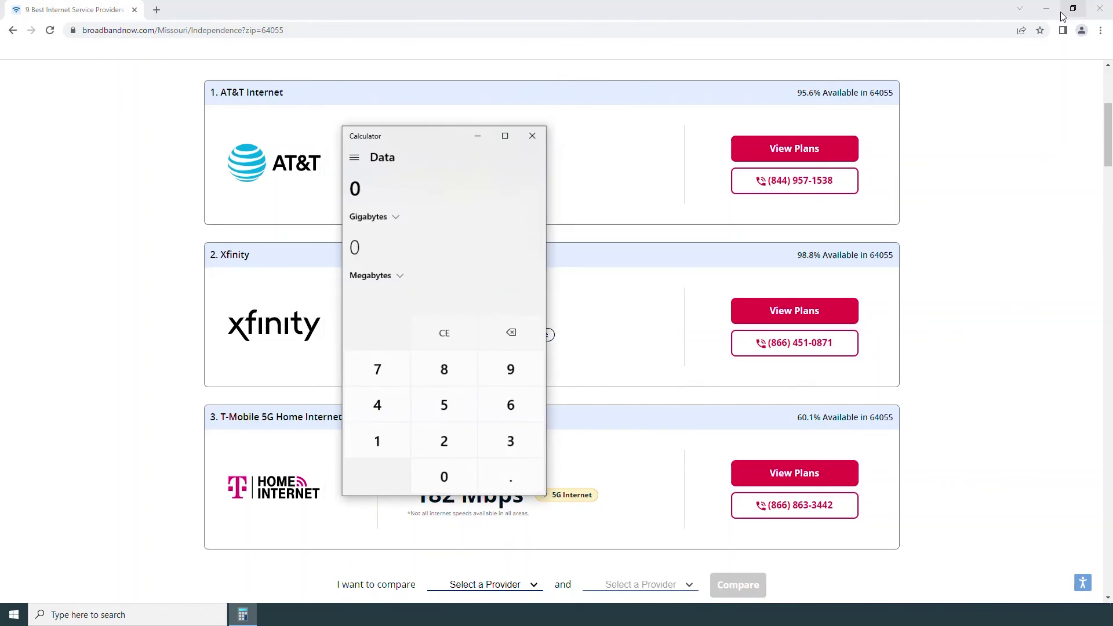
- Move the Data converter off the provider speeds and convert AT&T's 5 gigabits to megabits
{"action": "left_click_drag", "start_coordinate": [455, 148], "coordinate": [758, 168]}
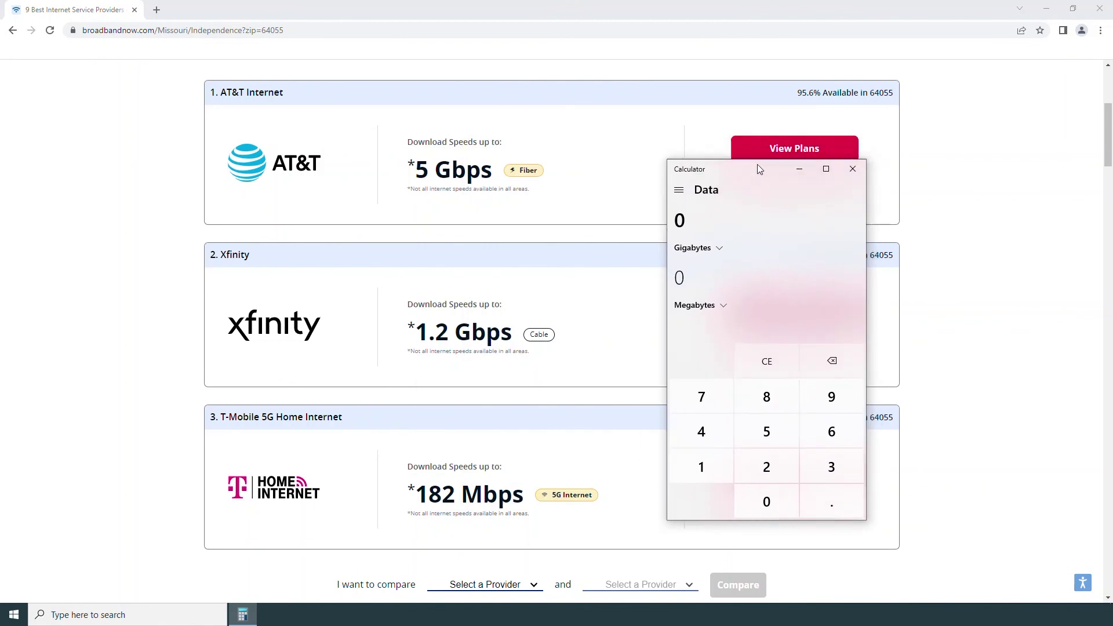
{"action": "left_click", "coordinate": [719, 248]}
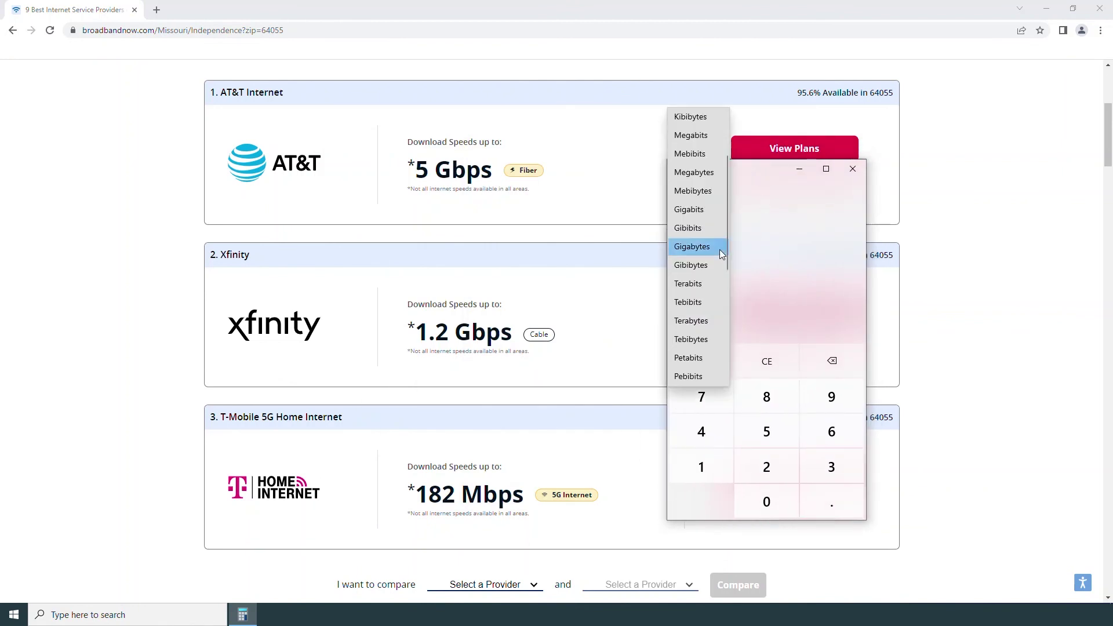
{"action": "left_click", "coordinate": [714, 210]}
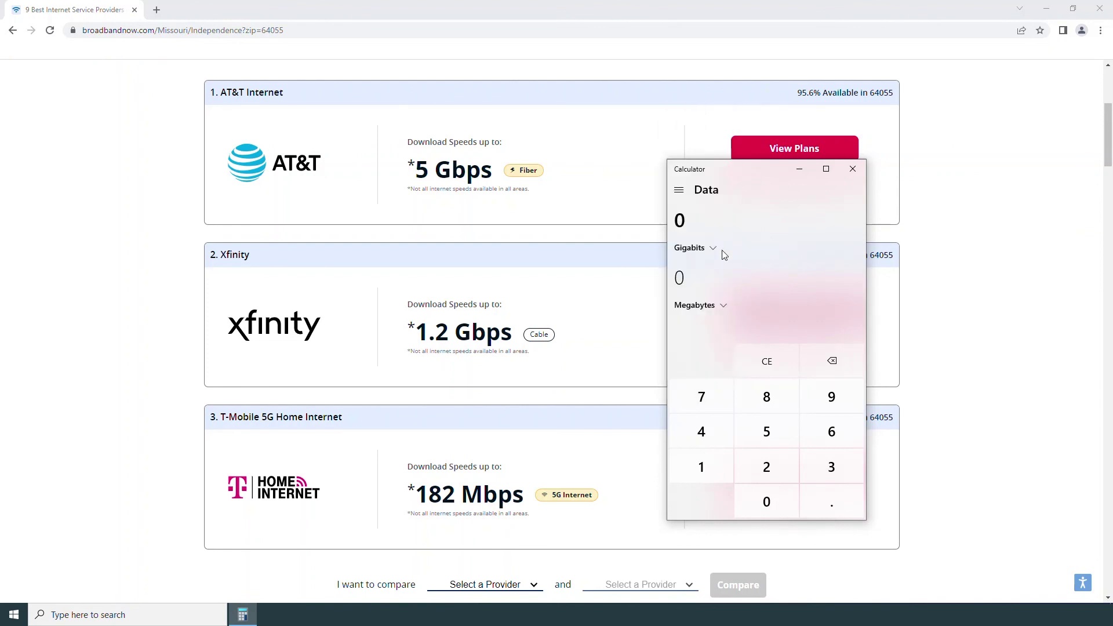
{"action": "left_click", "coordinate": [723, 306]}
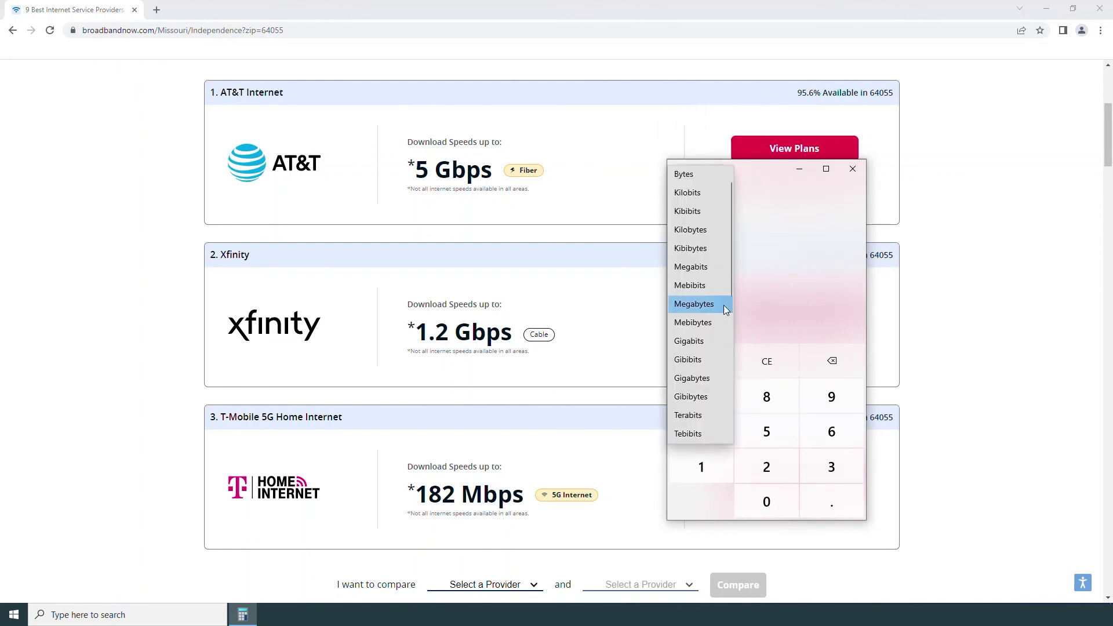
{"action": "left_click", "coordinate": [707, 265]}
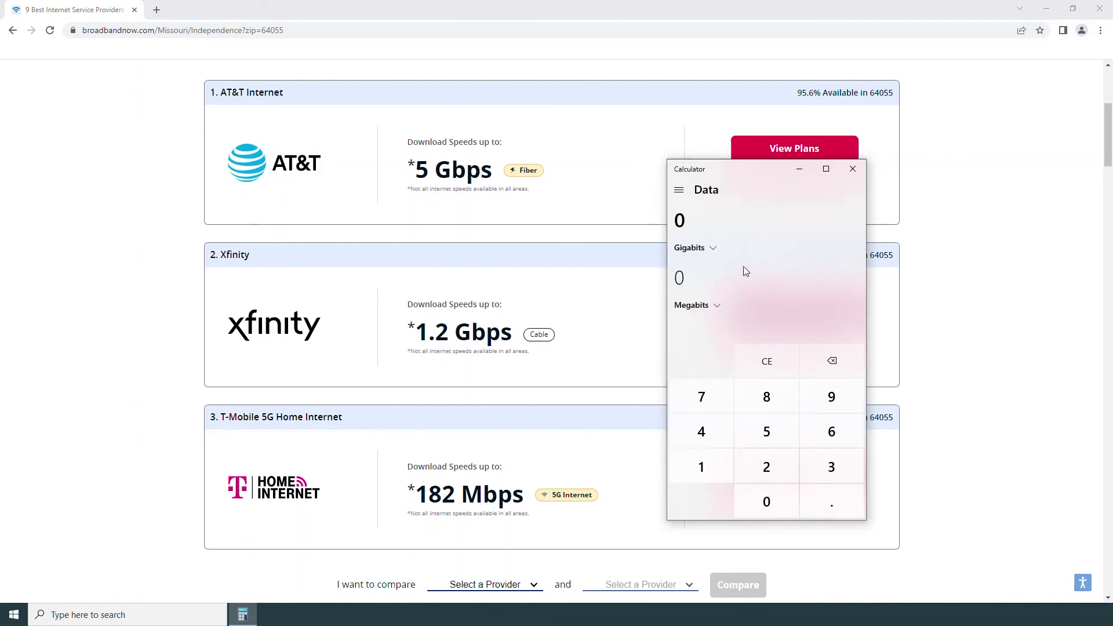
{"action": "left_click", "coordinate": [778, 425]}
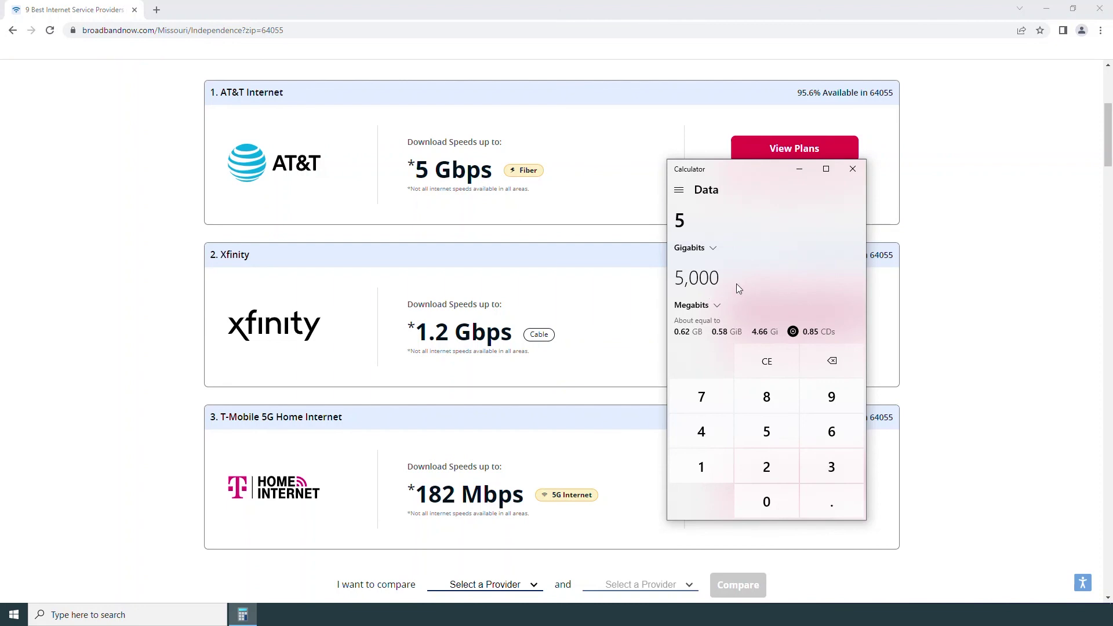
- Clear the data value and switch the maximized Calculator to the Pressure converter, checking its available source units
{"action": "left_click", "coordinate": [772, 359]}
{"action": "left_click", "coordinate": [826, 168]}
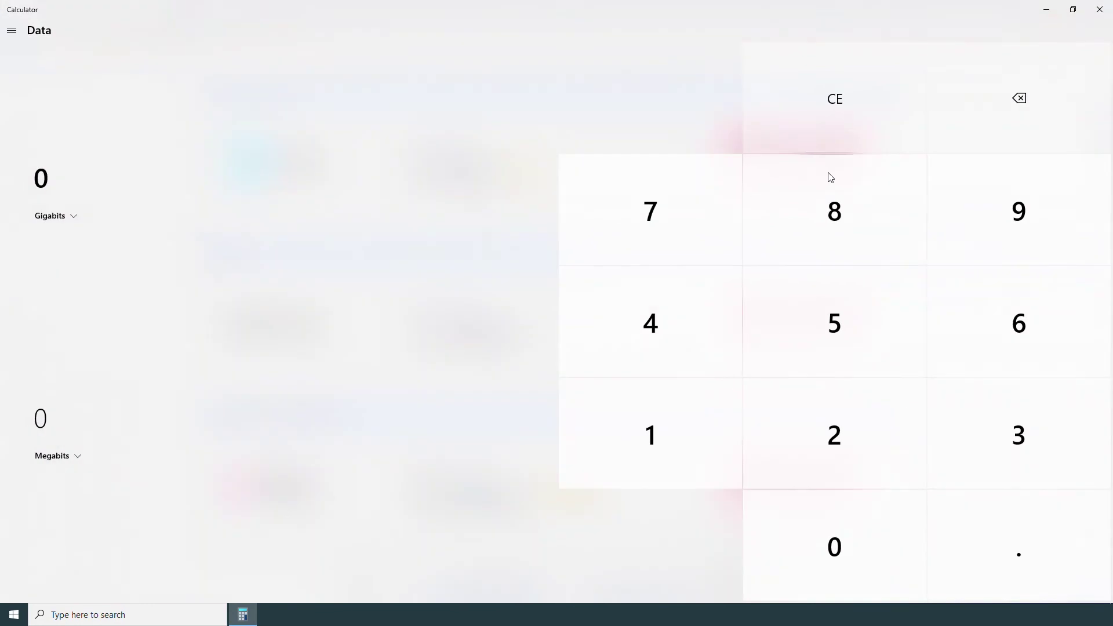
{"action": "left_click", "coordinate": [11, 31]}
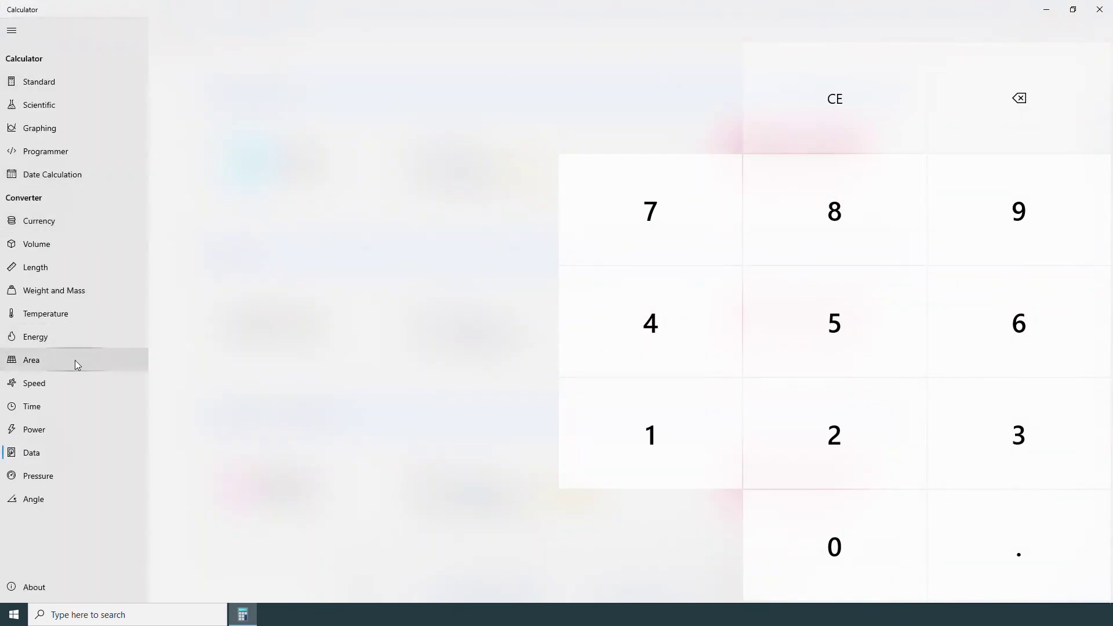
{"action": "left_click", "coordinate": [76, 473]}
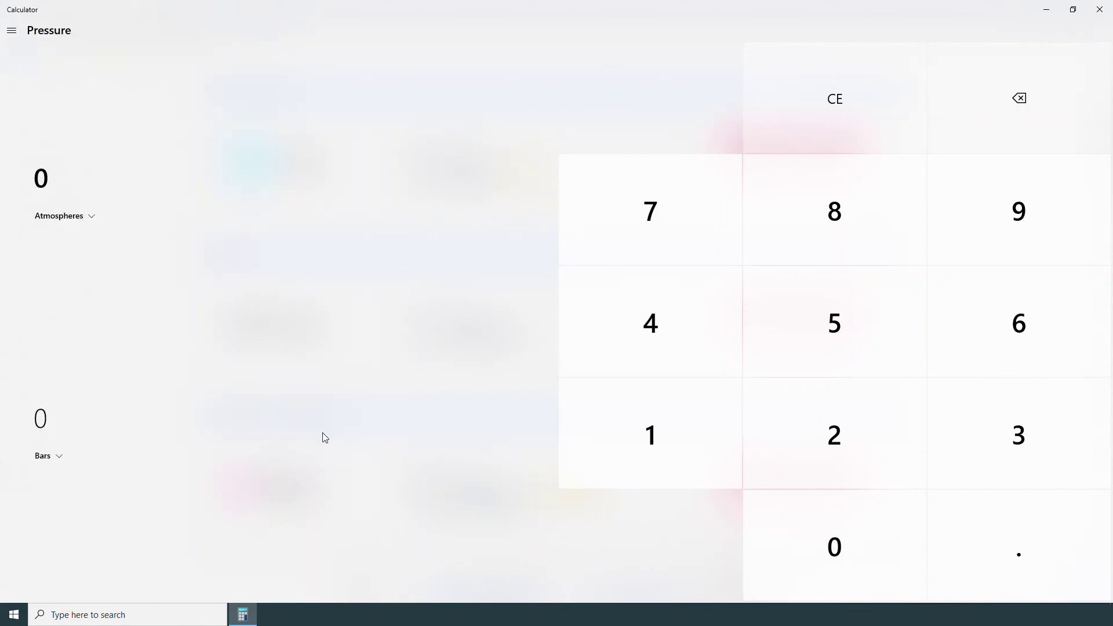
{"action": "left_click", "coordinate": [91, 217]}
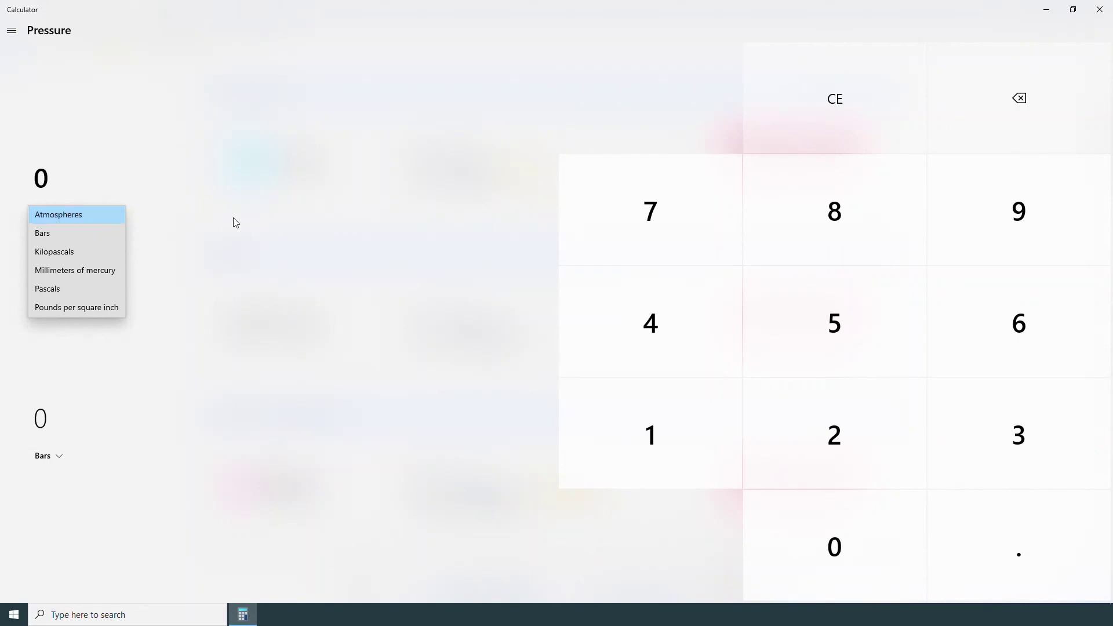
{"action": "left_click", "coordinate": [275, 227]}
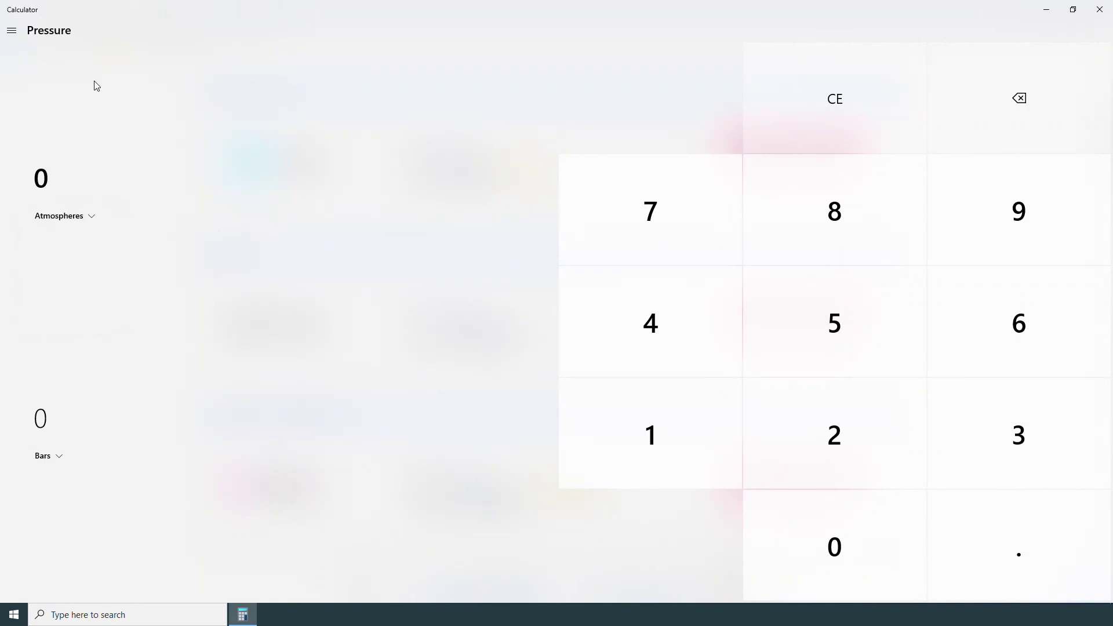
- Convert 360 degrees to radians in the Angle converter and change the target unit to Gradians
{"action": "left_click", "coordinate": [13, 33]}
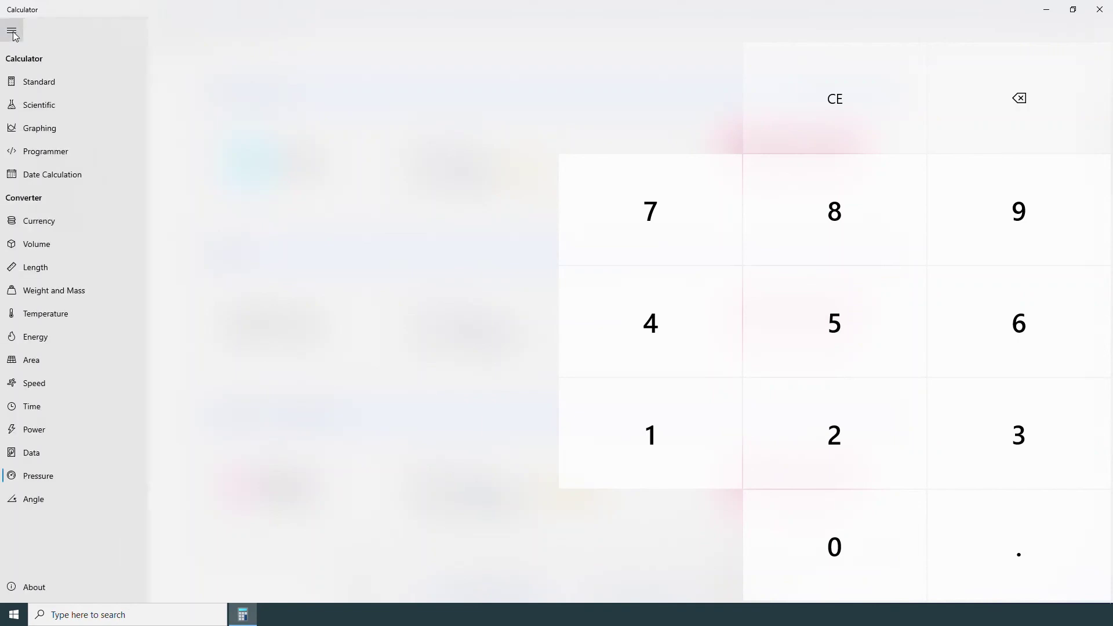
{"action": "left_click", "coordinate": [95, 496]}
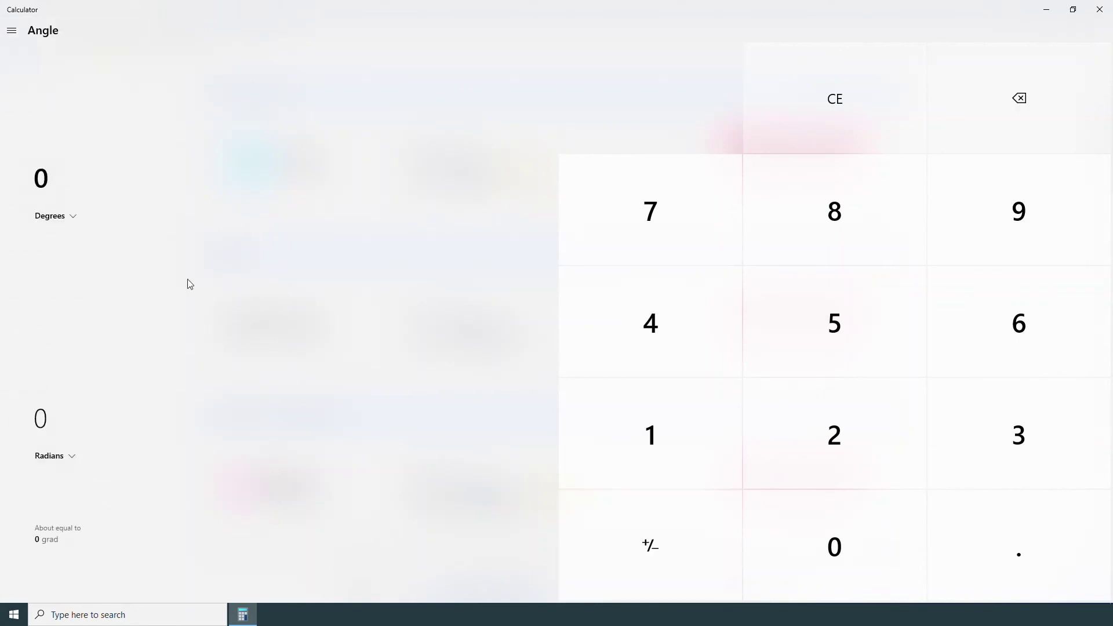
{"action": "left_click", "coordinate": [64, 219]}
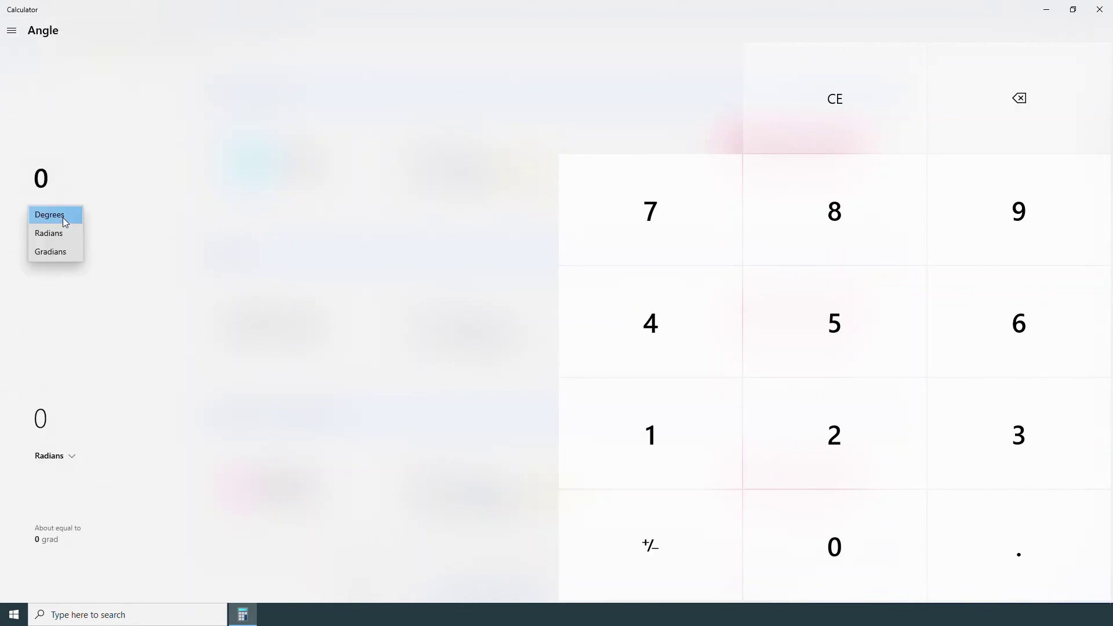
{"action": "left_click", "coordinate": [64, 218]}
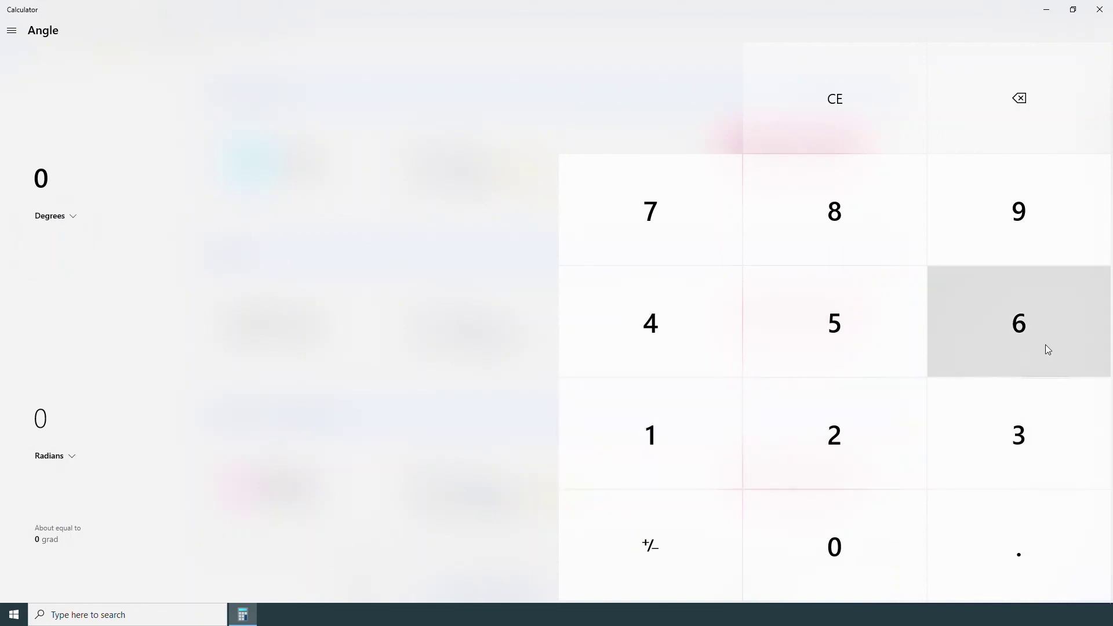
{"action": "left_click", "coordinate": [1024, 397]}
{"action": "left_click", "coordinate": [1024, 340]}
{"action": "left_click", "coordinate": [828, 562]}
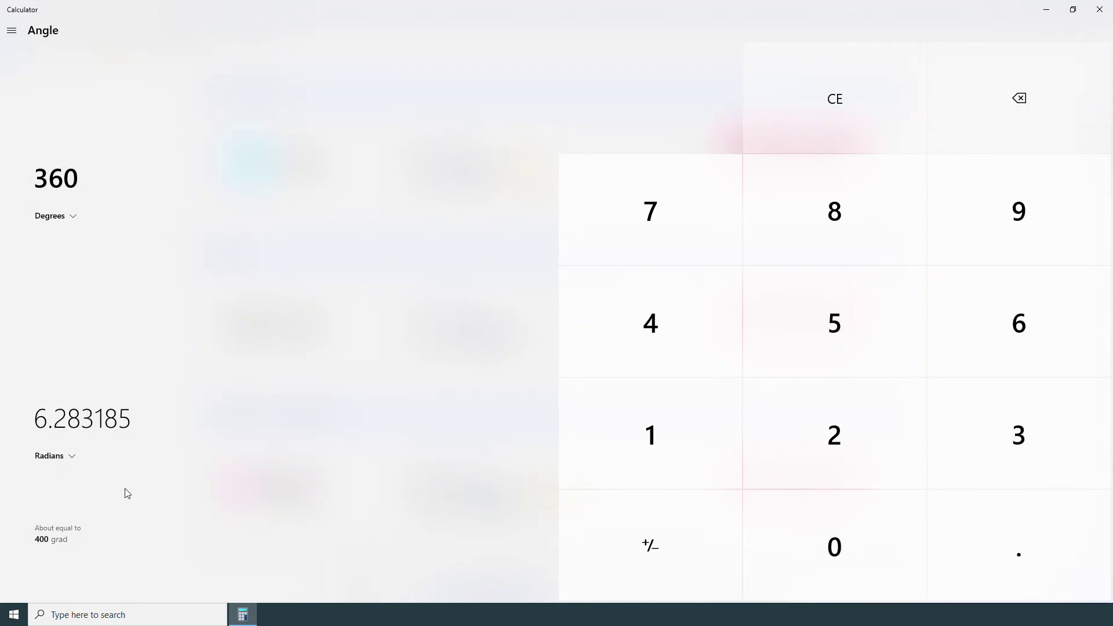
{"action": "left_click", "coordinate": [64, 457]}
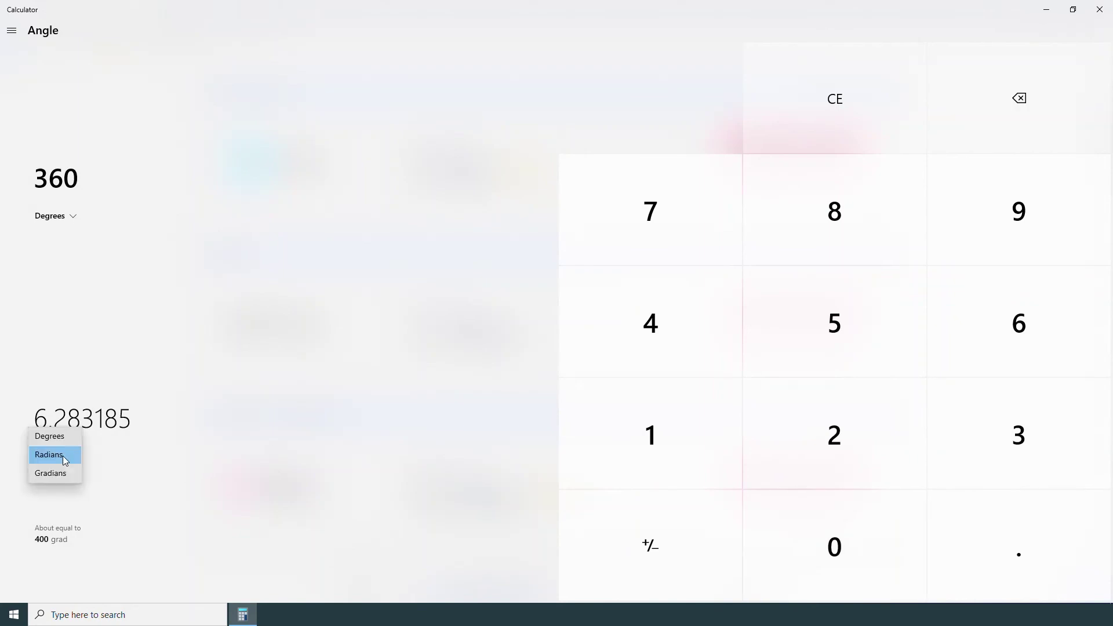
{"action": "left_click", "coordinate": [64, 473]}
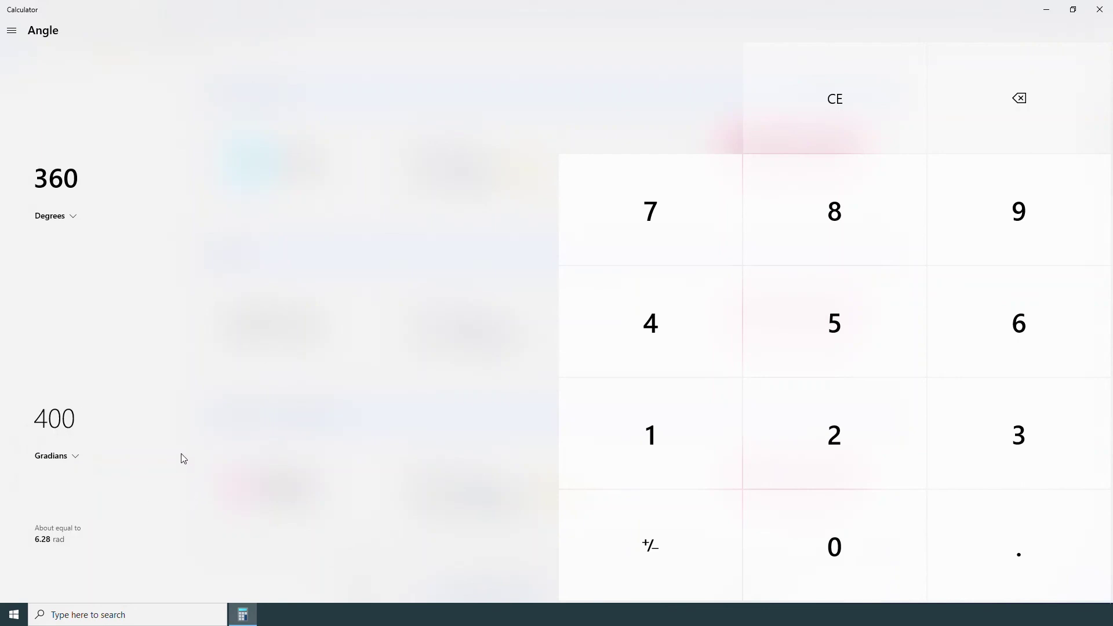
- Review the Standard, Scientific, Graphing and Date Calculation modes one after another
{"action": "left_click", "coordinate": [12, 33]}
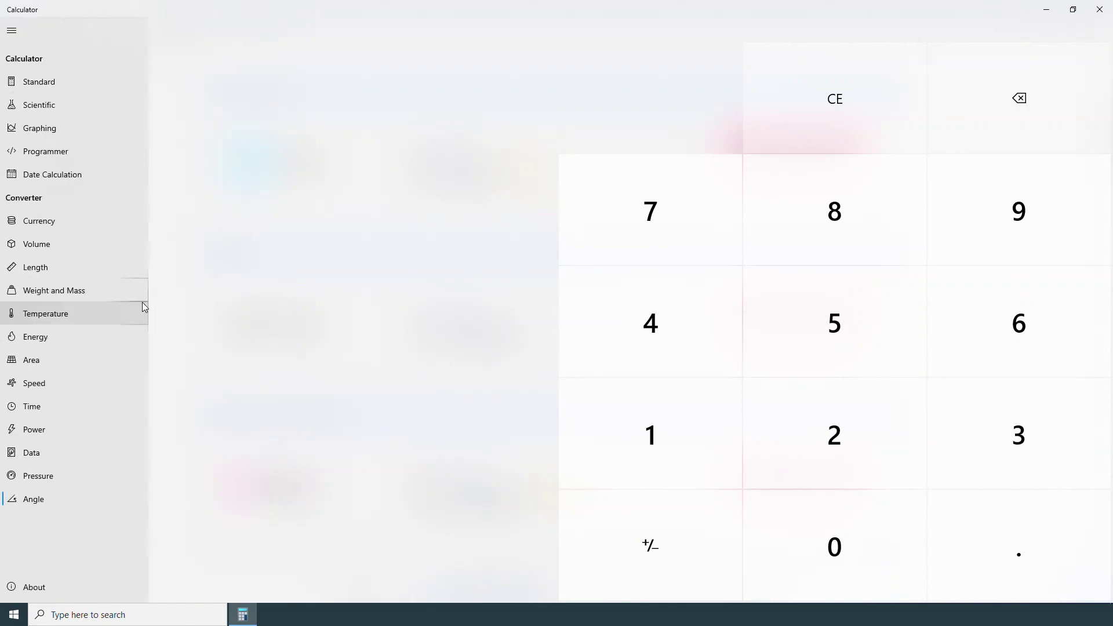
{"action": "left_click", "coordinate": [86, 84]}
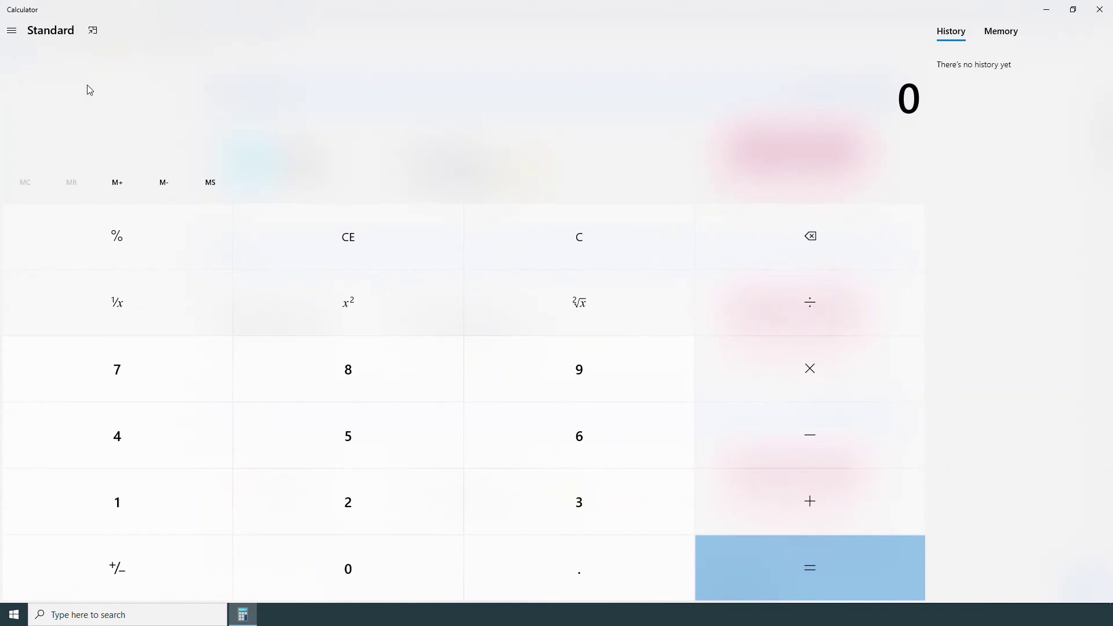
{"action": "left_click", "coordinate": [12, 32]}
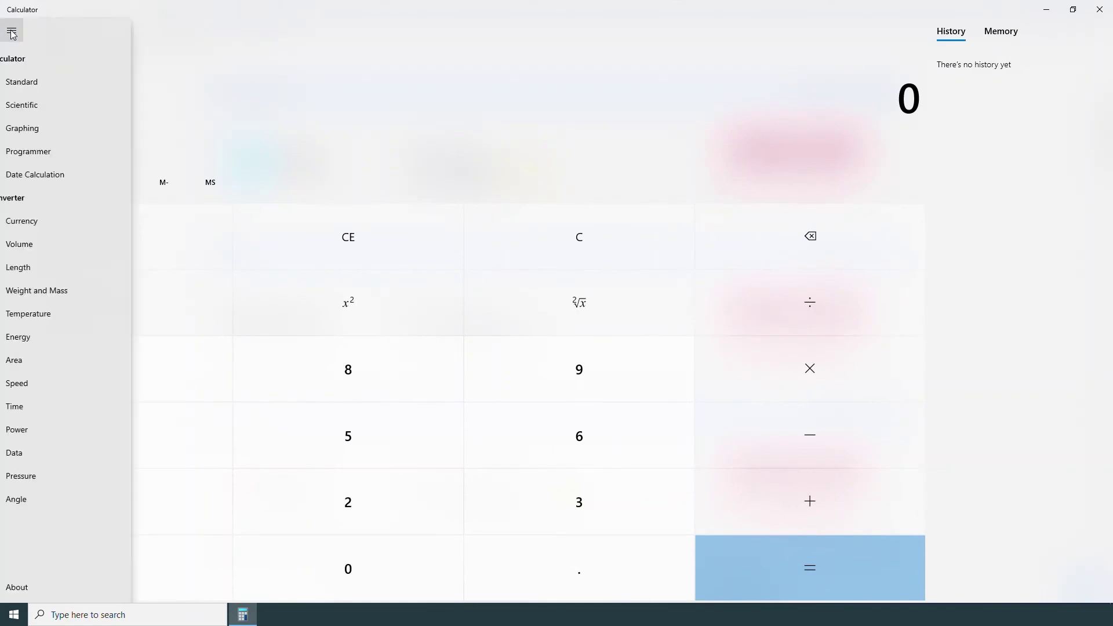
{"action": "left_click", "coordinate": [54, 110]}
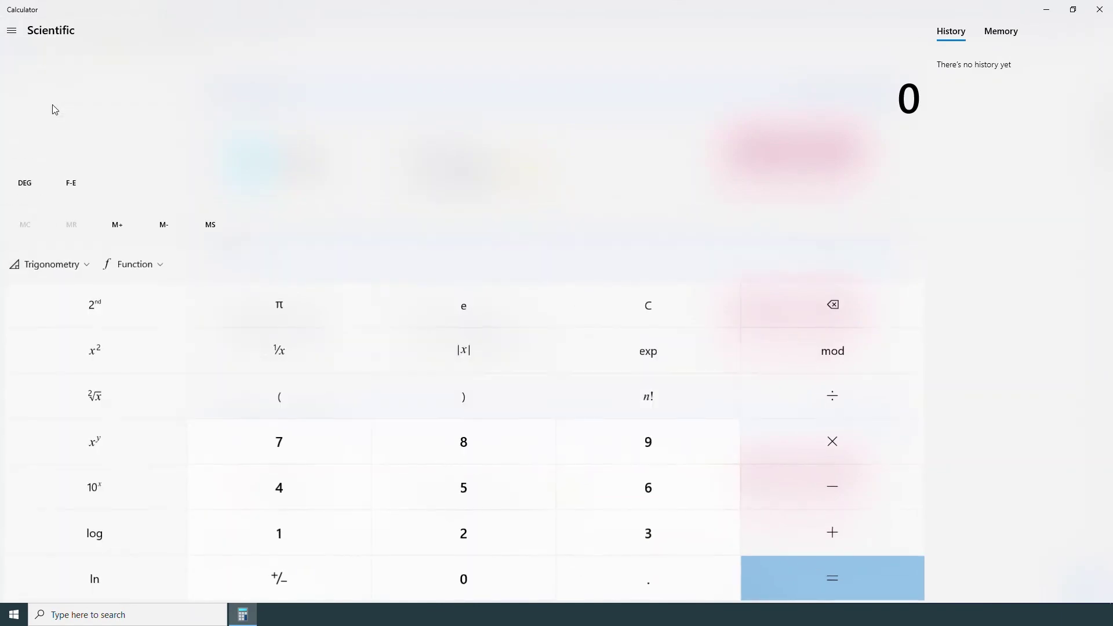
{"action": "left_click", "coordinate": [12, 34]}
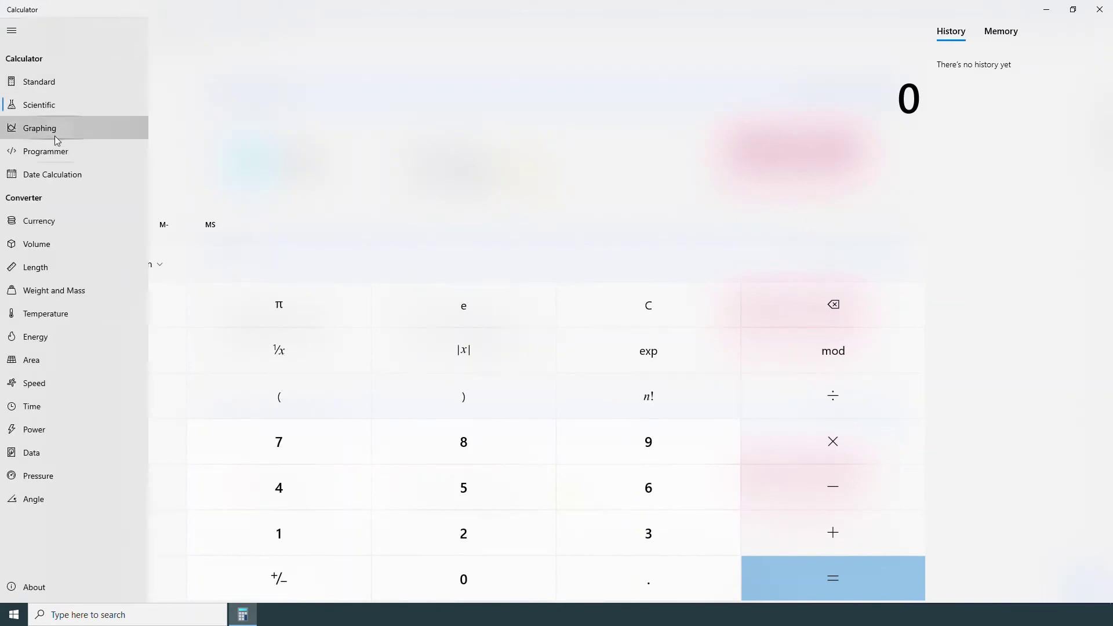
{"action": "left_click", "coordinate": [55, 135]}
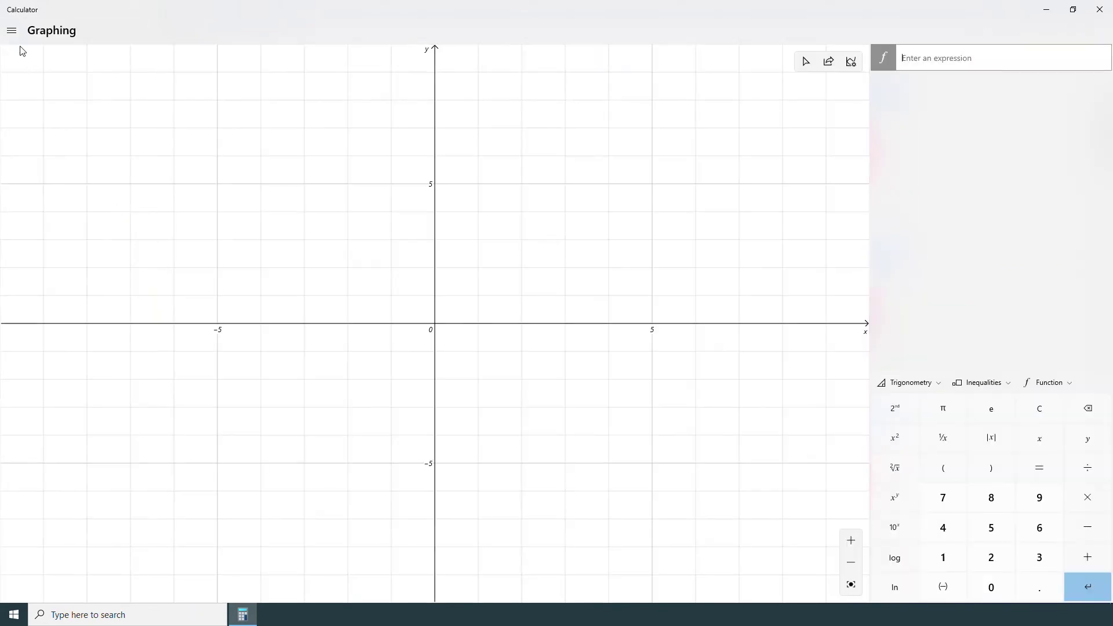
{"action": "left_click", "coordinate": [12, 30]}
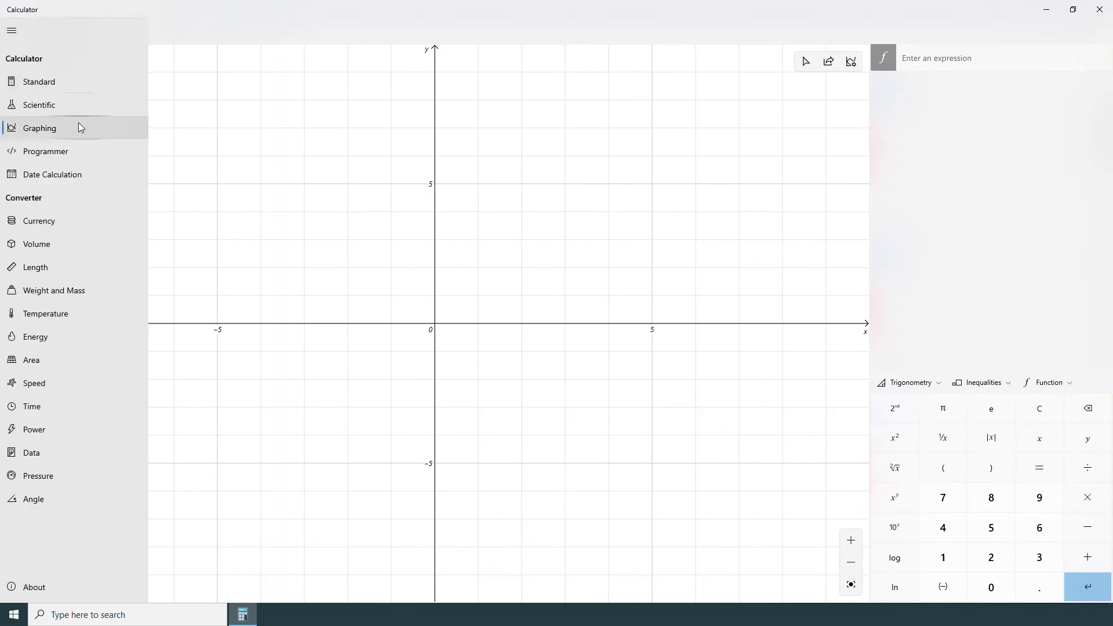
{"action": "left_click", "coordinate": [81, 173]}
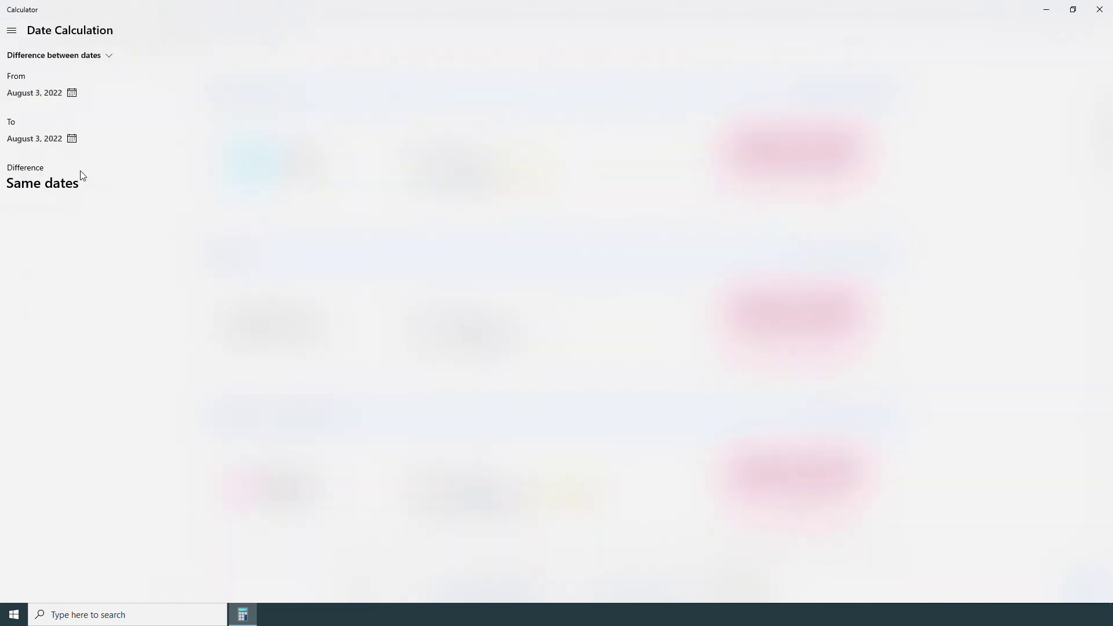
- Review the Currency, Weight and Mass, and Time converters in turn
{"action": "left_click", "coordinate": [11, 32]}
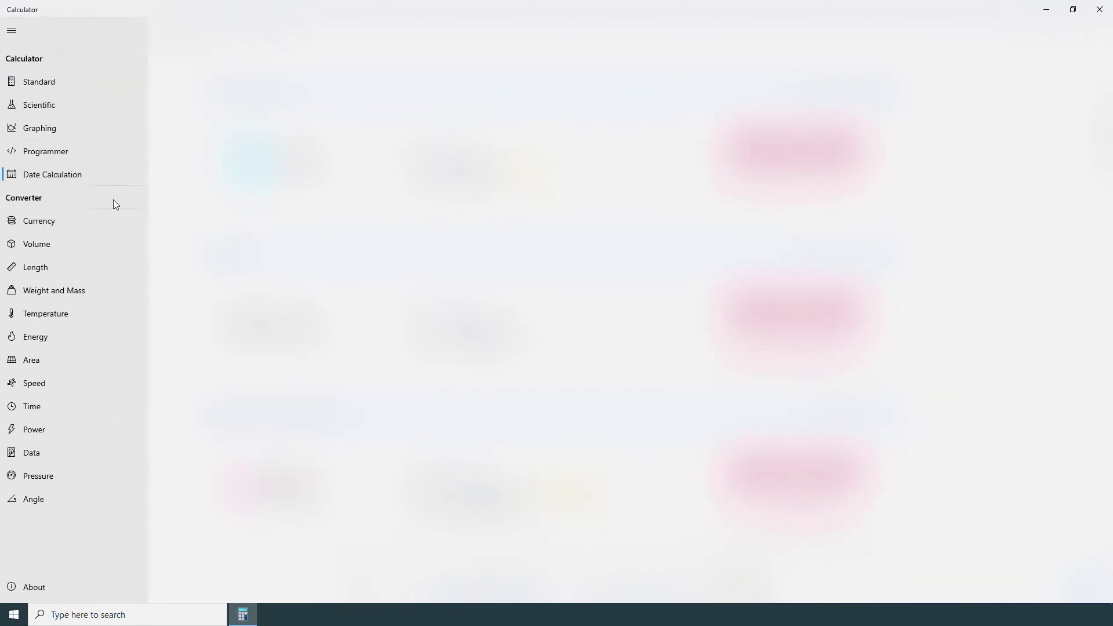
{"action": "left_click", "coordinate": [114, 226]}
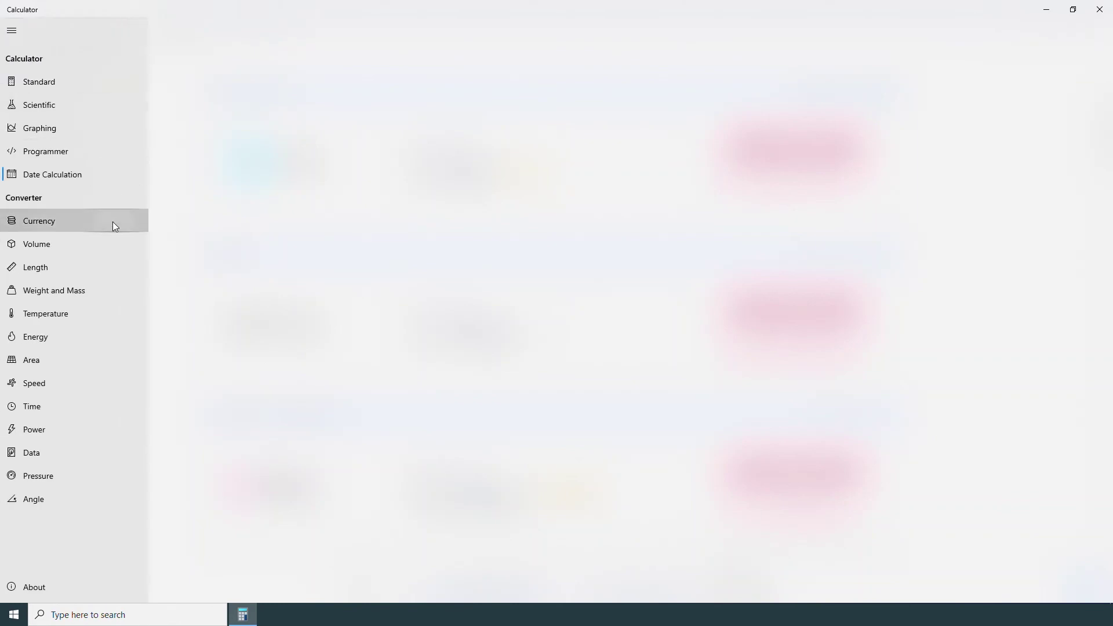
{"action": "left_click", "coordinate": [12, 31]}
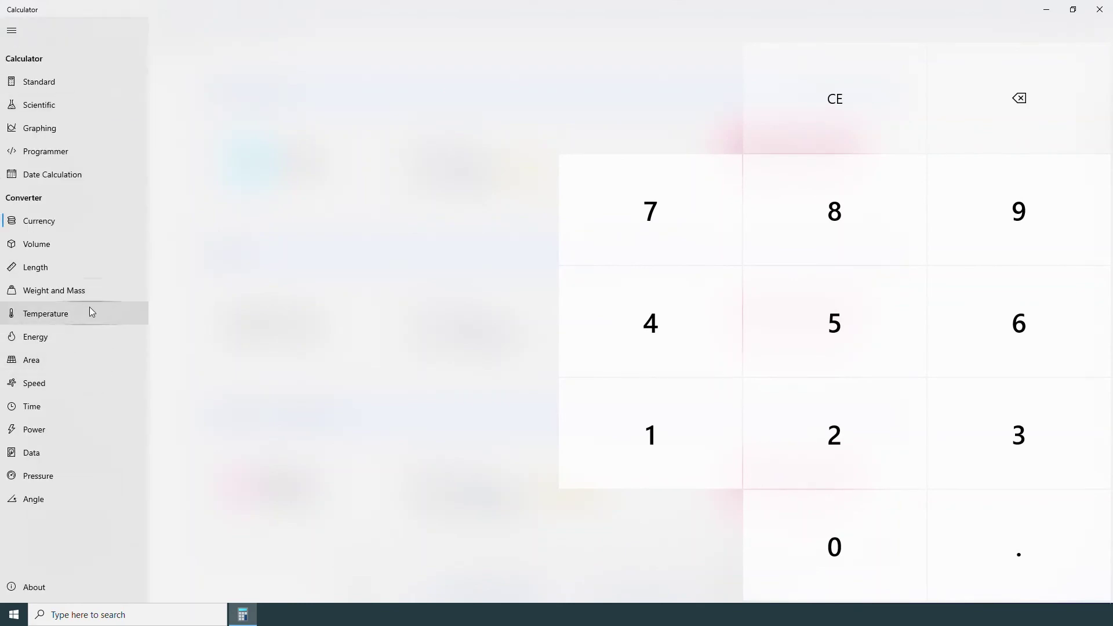
{"action": "left_click", "coordinate": [90, 290]}
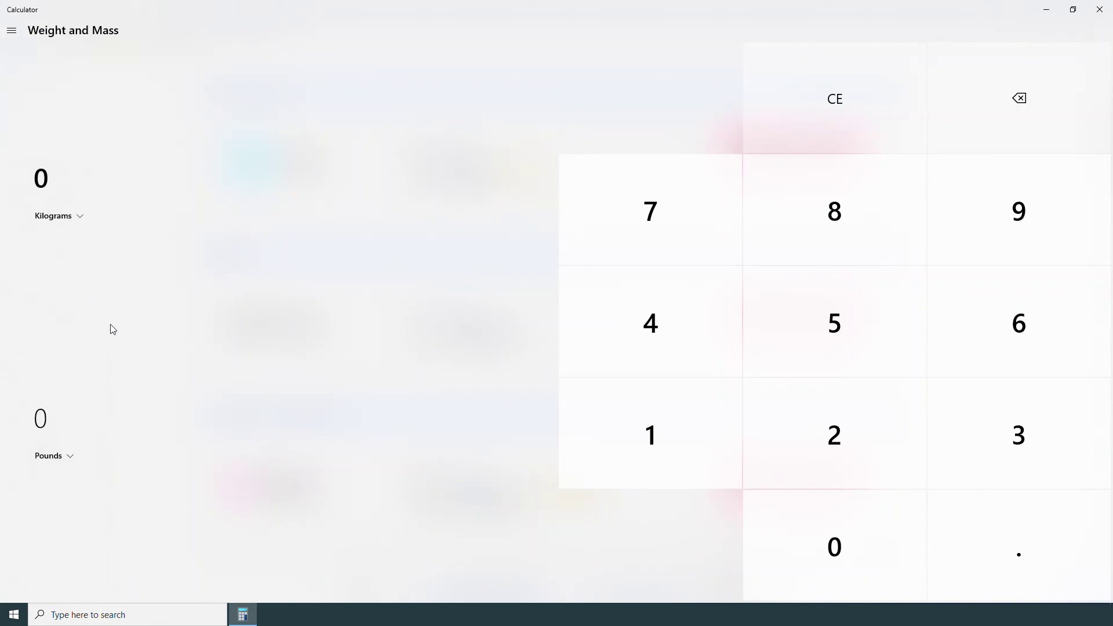
{"action": "left_click", "coordinate": [12, 31]}
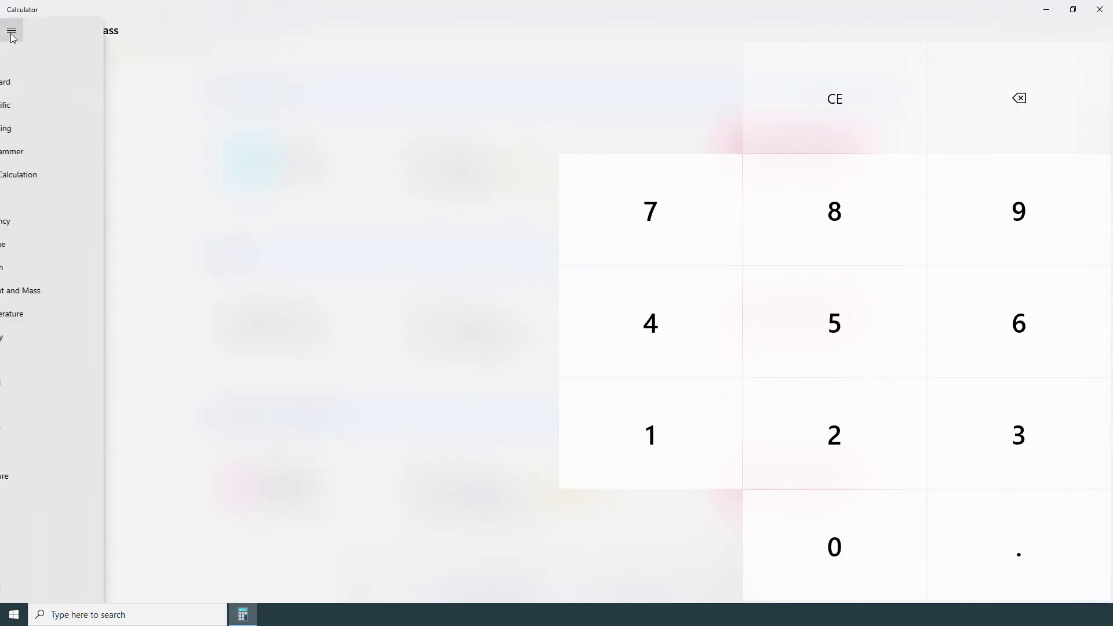
{"action": "left_click", "coordinate": [58, 411]}
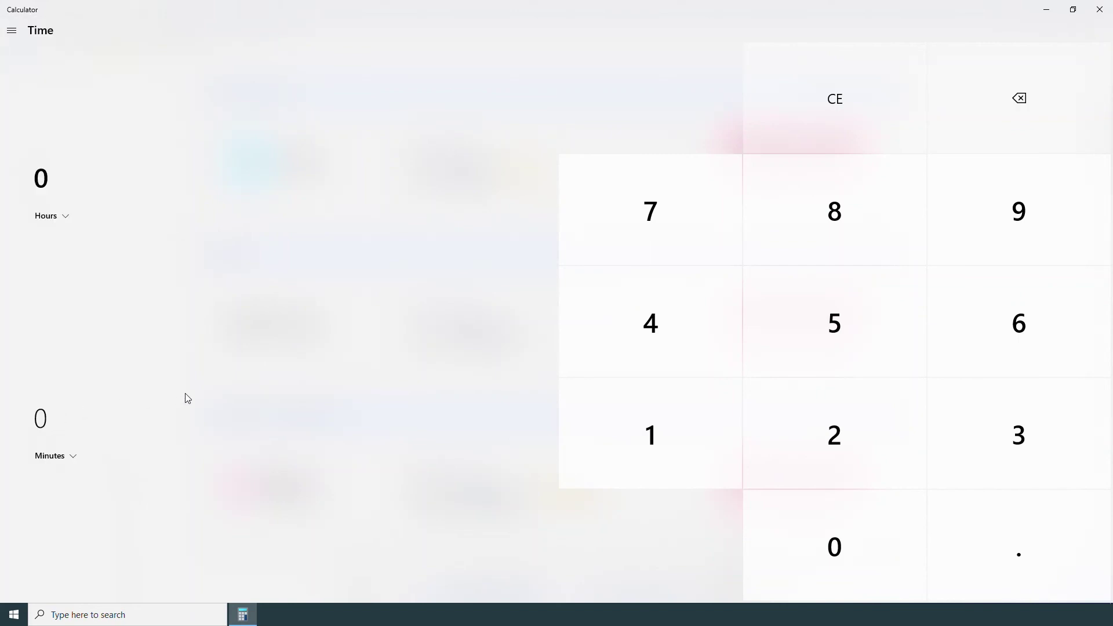